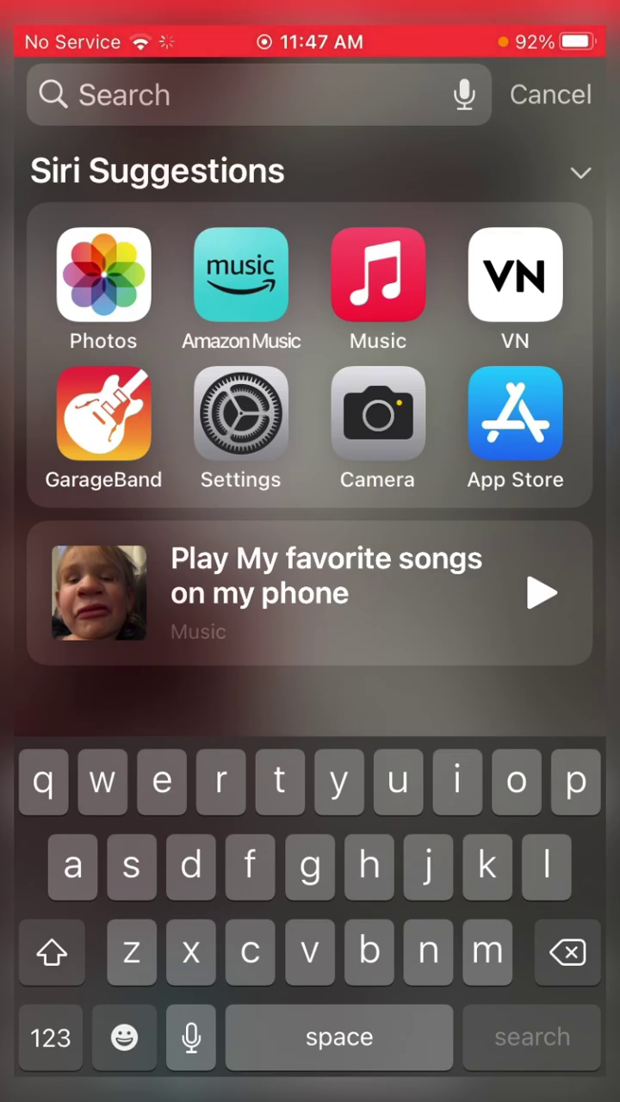
- Launch VN Video Editor from Spotlight and browse the Your Projects screen
drag(310, 654, 310, 345)
drag(310, 430, 310, 646)
click(515, 274)
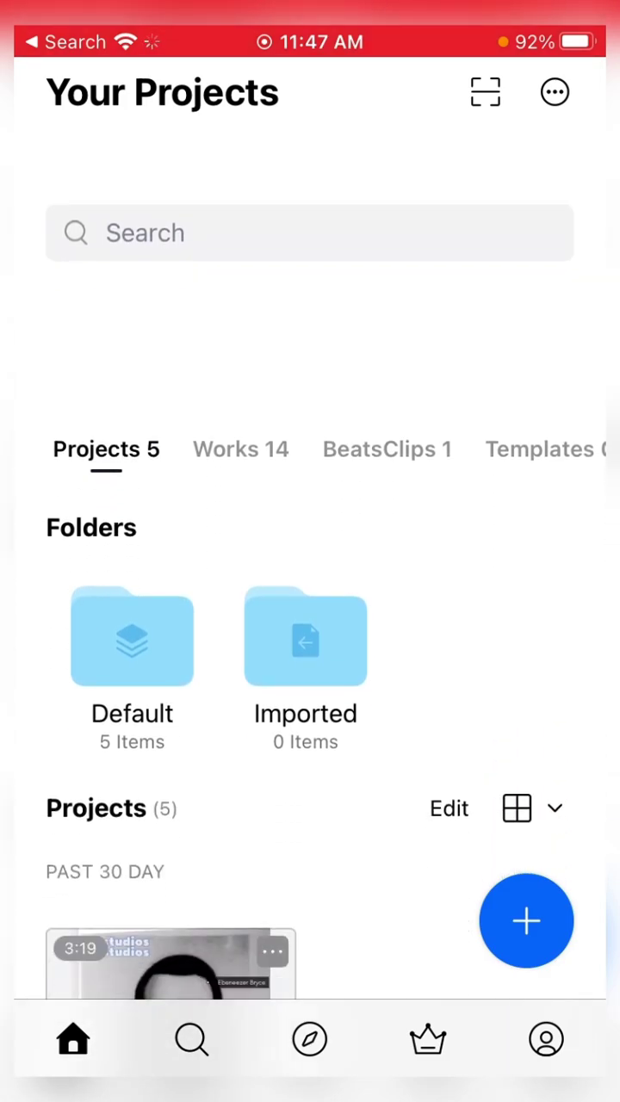
scroll(310, 603, down, 5)
scroll(310, 603, down, 3)
scroll(310, 603, up, 10)
- Reopen VN from the app switcher, returning to Your Projects with Default and Imported folders
drag(310, 1094, 310, 602)
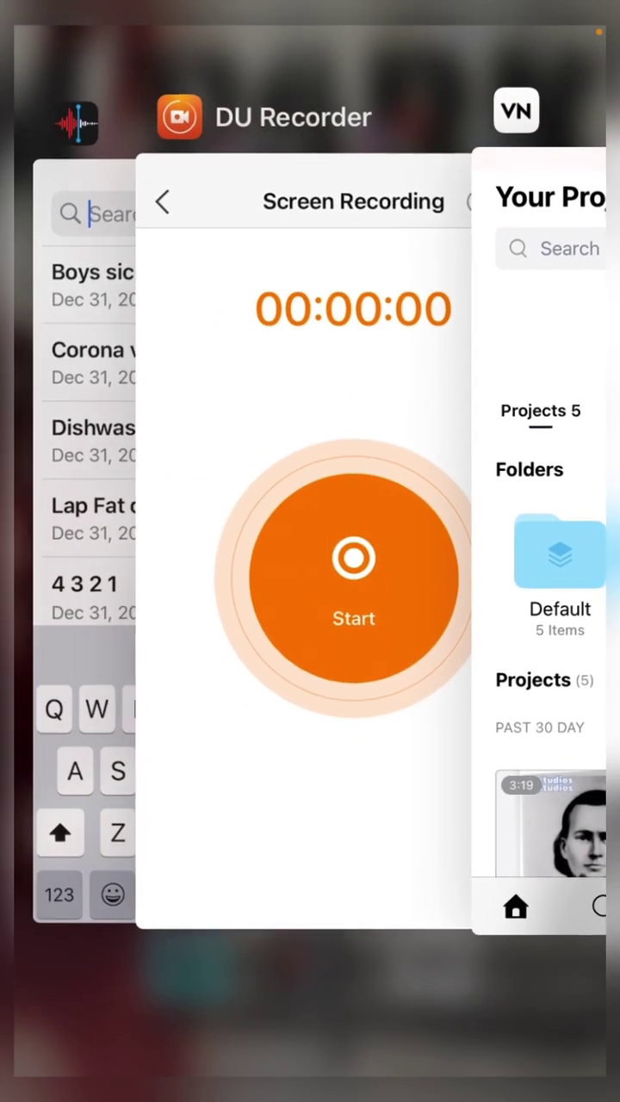
click(310, 1016)
drag(310, 1094, 310, 603)
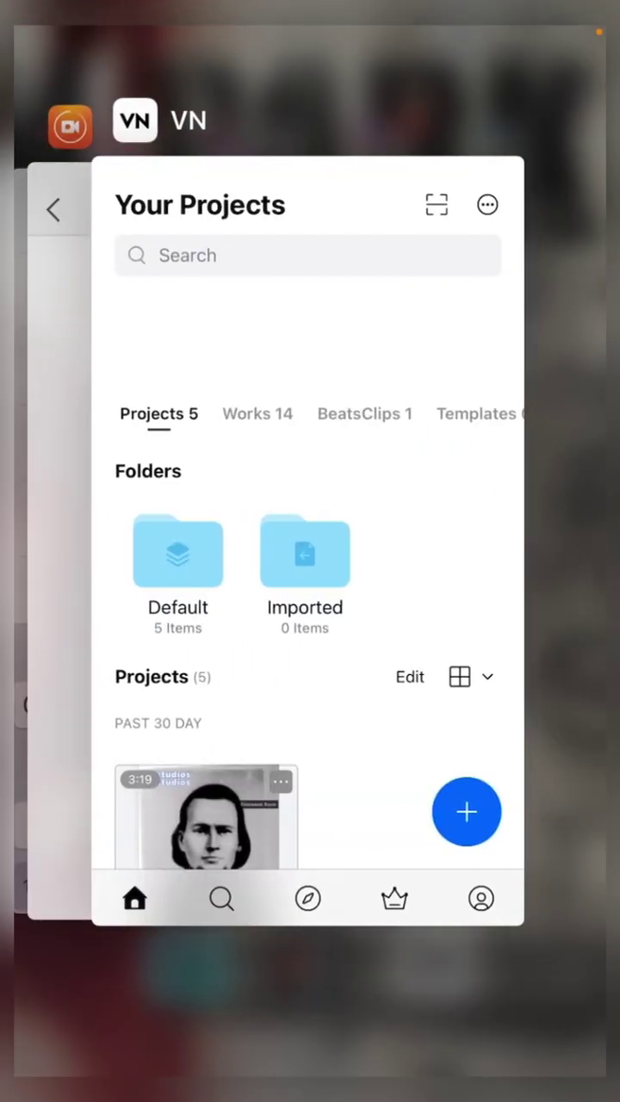
click(308, 551)
scroll(310, 602, down, 5)
scroll(310, 603, up, 3)
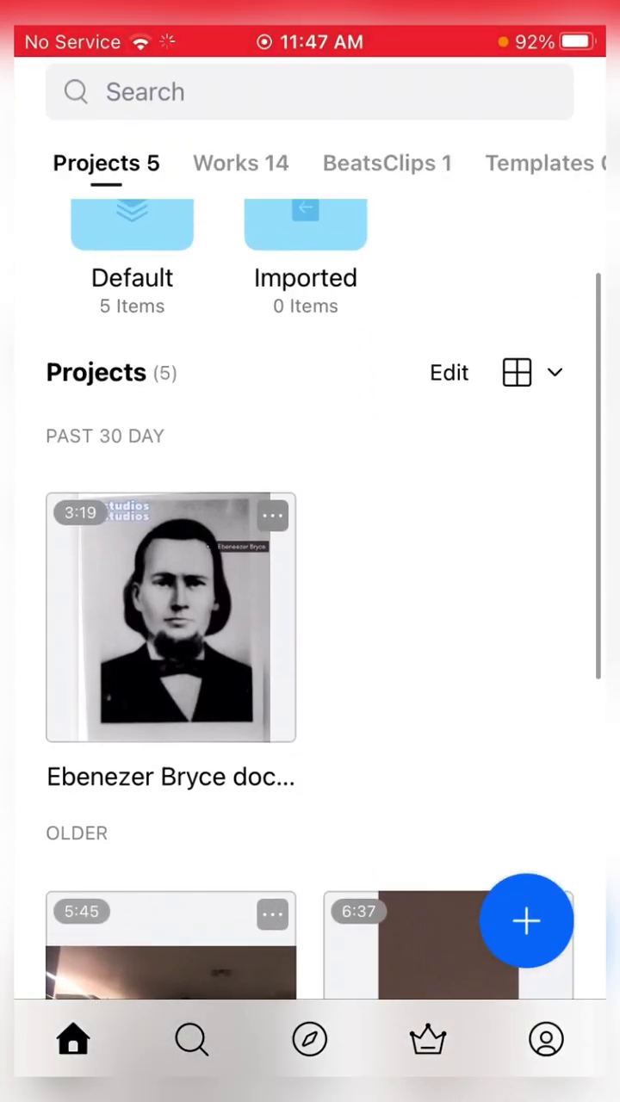
scroll(310, 603, down, 5)
scroll(310, 602, up, 10)
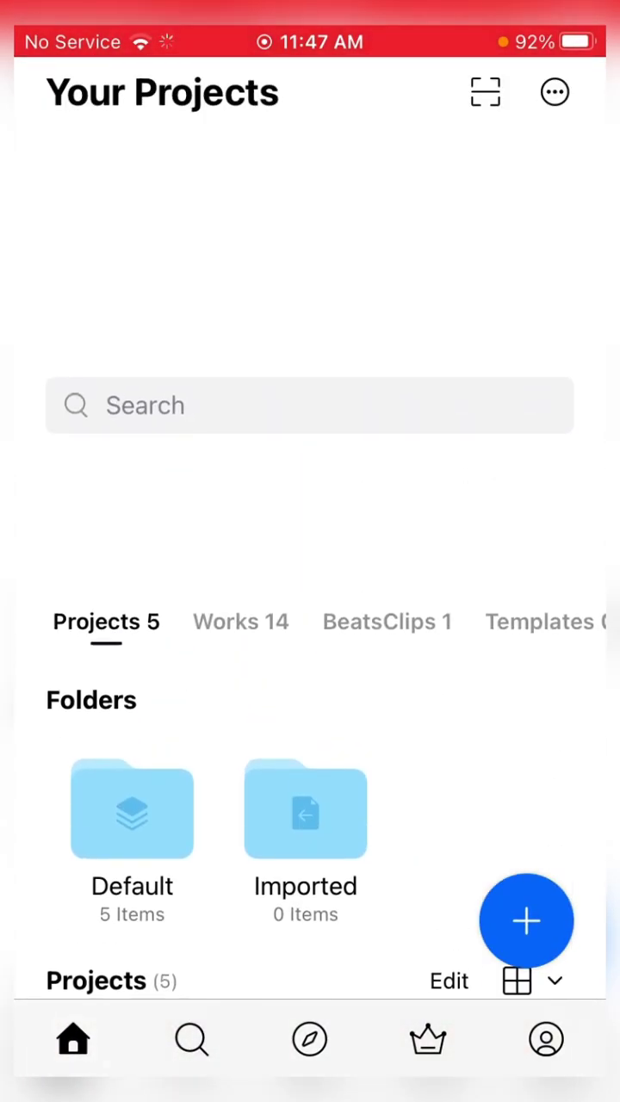
scroll(310, 603, down, 5)
scroll(310, 603, down, 5)
scroll(310, 603, up, 10)
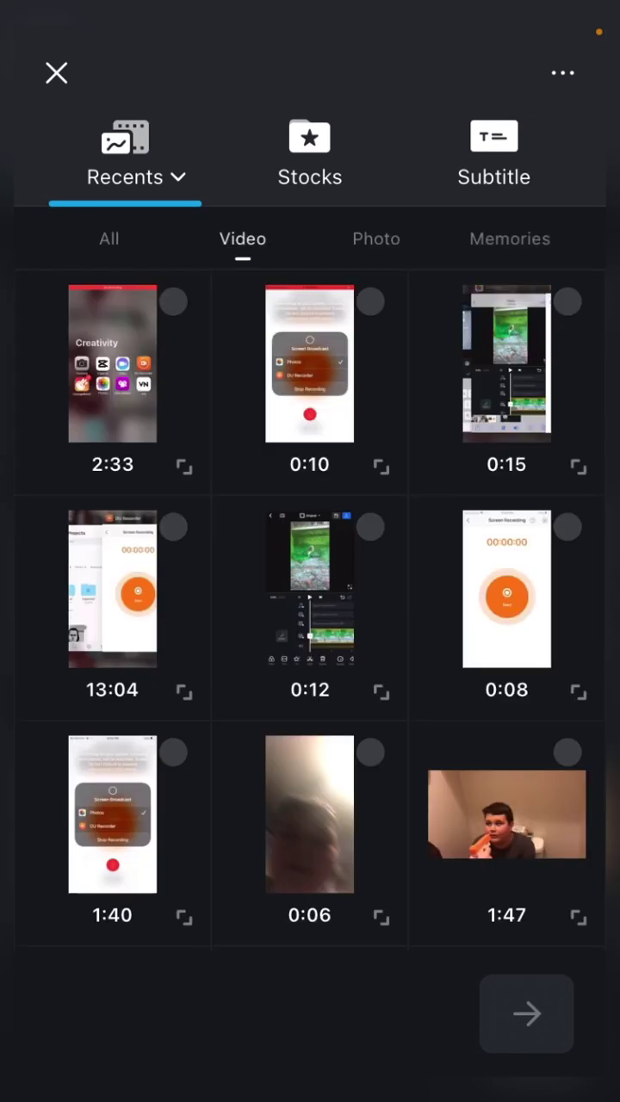
- Select the 0:09 and 0:04 hamster videos from Recents and create the project
scroll(310, 603, down, 3)
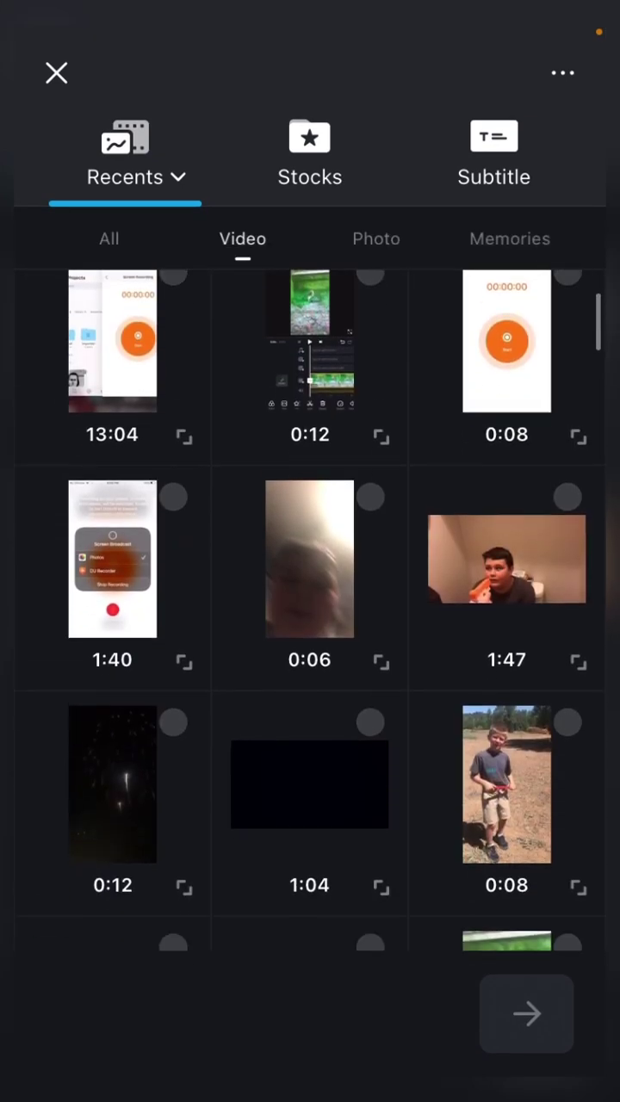
scroll(310, 603, down, 2)
scroll(310, 603, down, 3)
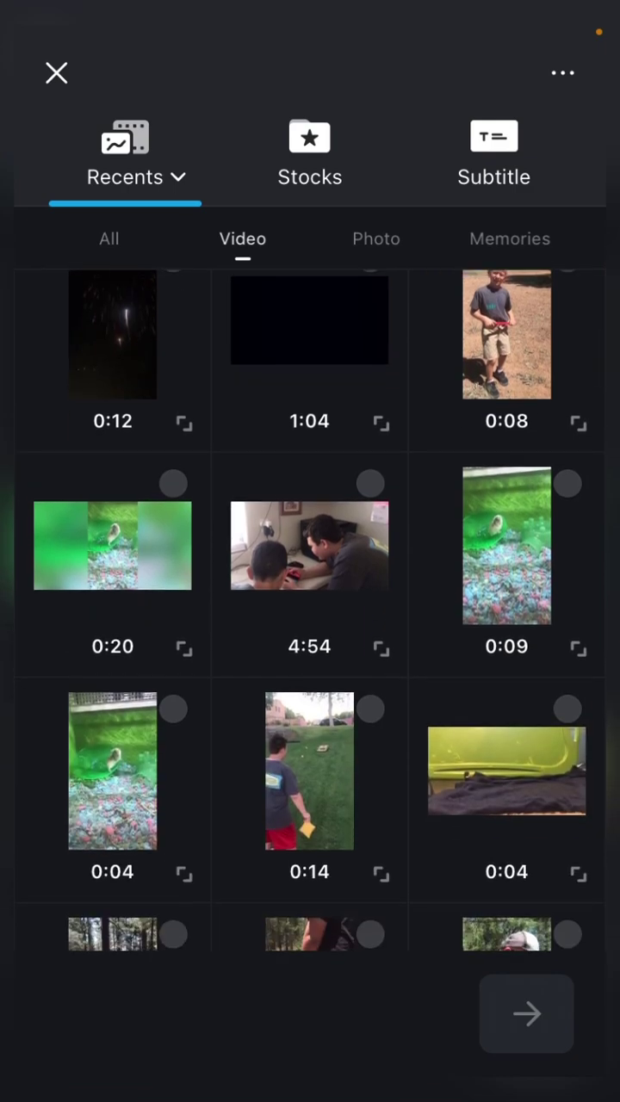
click(506, 546)
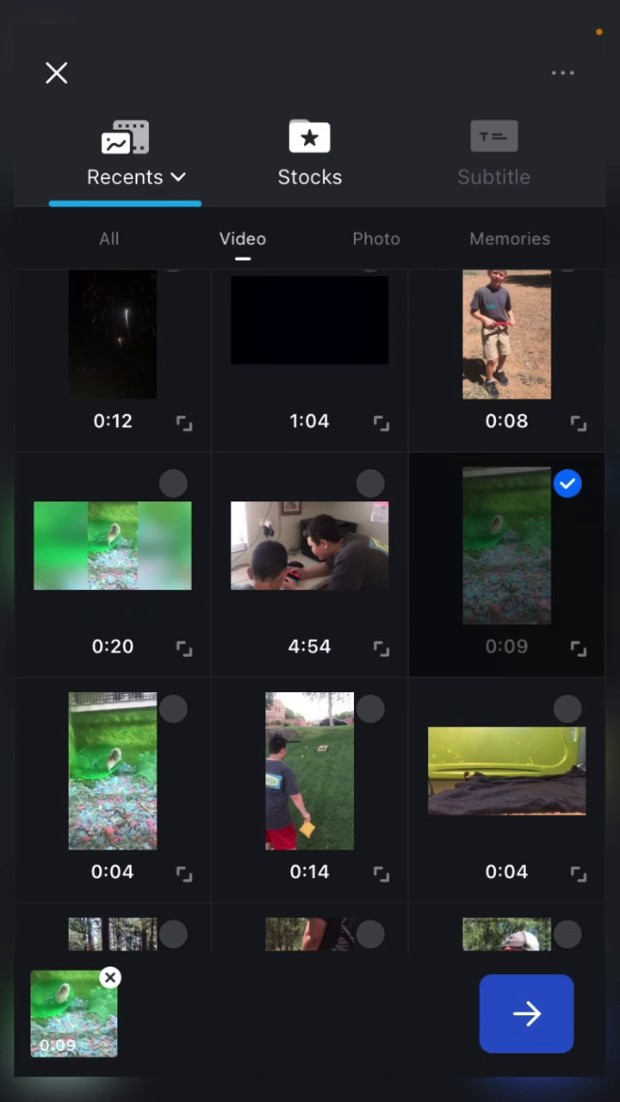
click(113, 770)
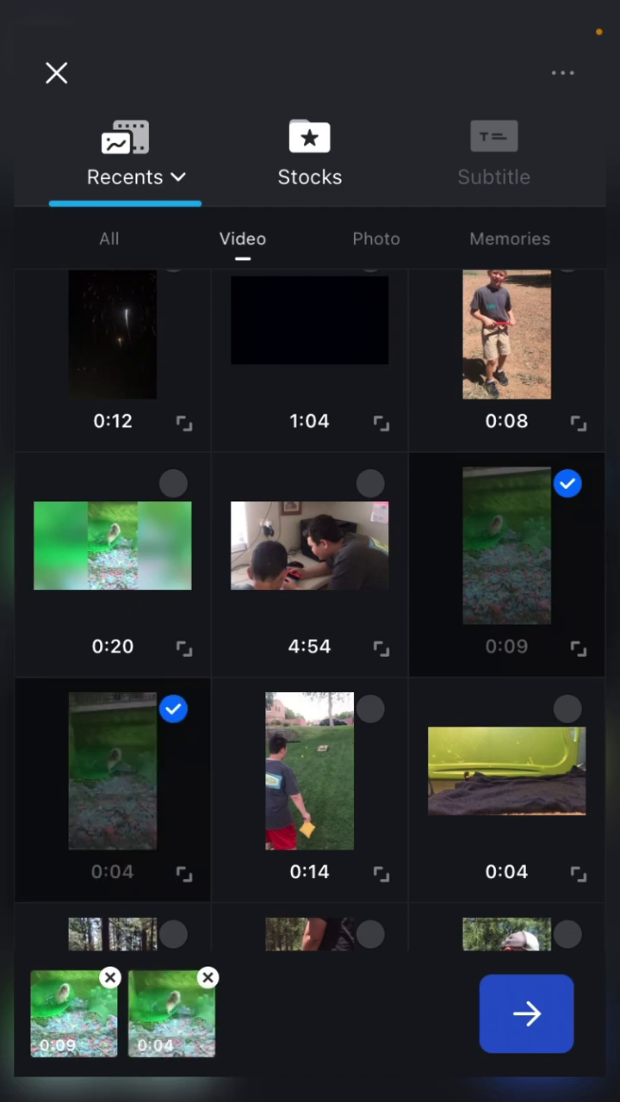
click(526, 1013)
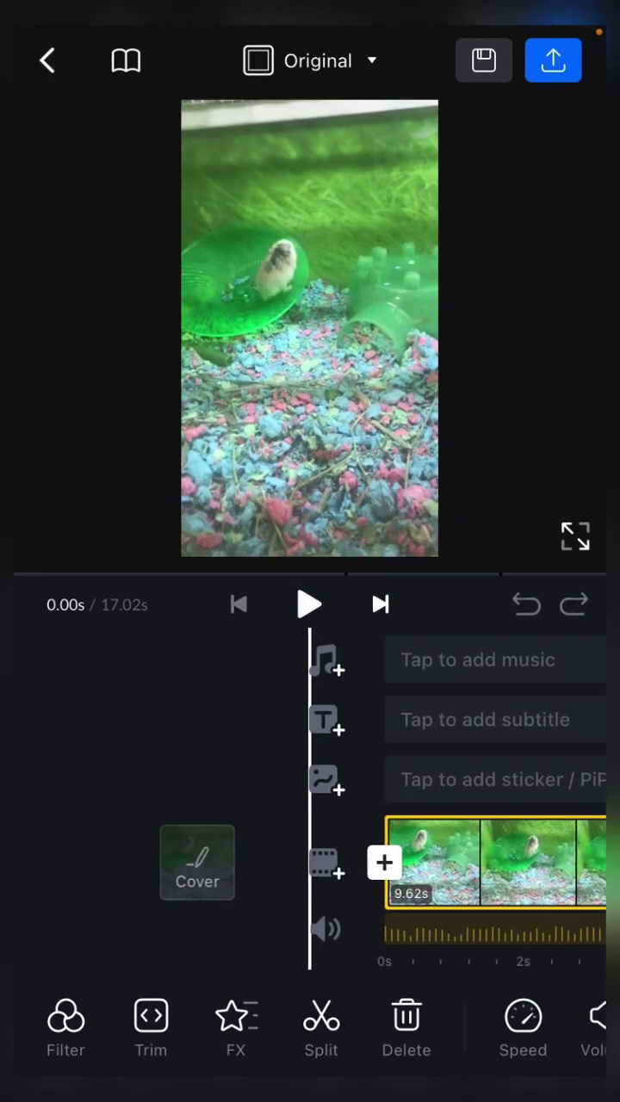
- Delete the black VN outro clip at the end of the timeline
drag(517, 862, 129, 861)
drag(258, 862, 401, 861)
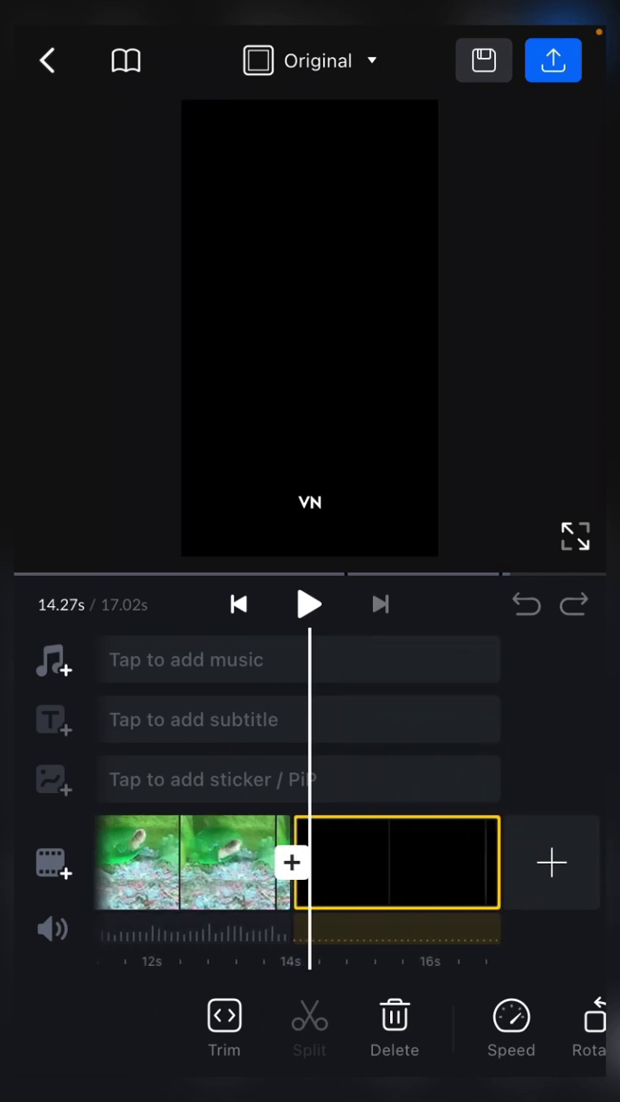
click(396, 861)
click(396, 861)
click(396, 862)
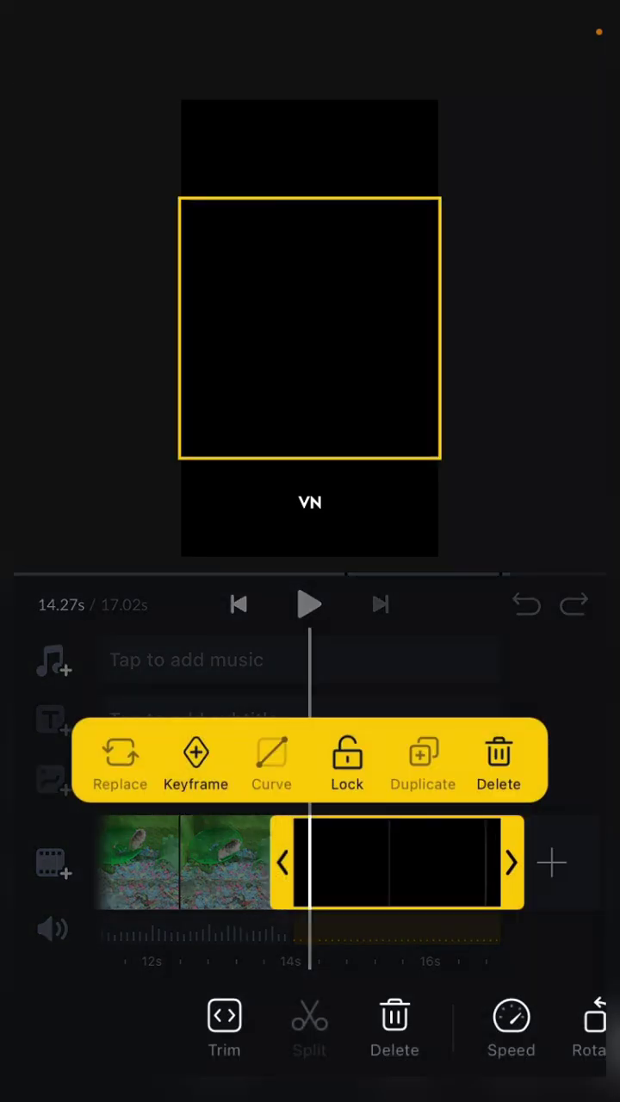
click(396, 861)
drag(388, 861, 336, 862)
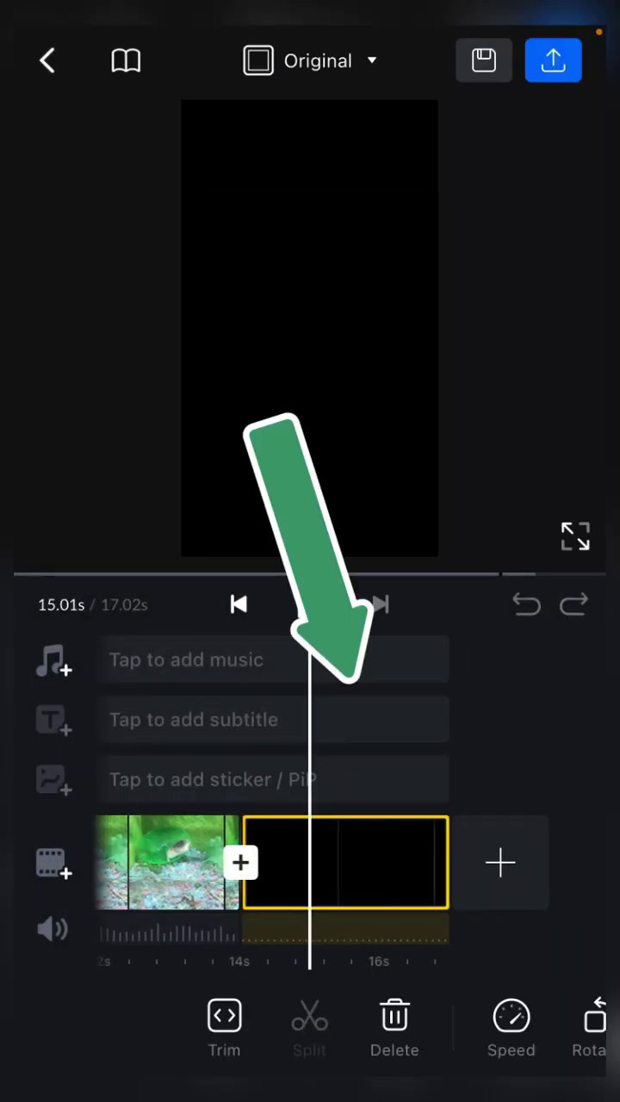
click(345, 861)
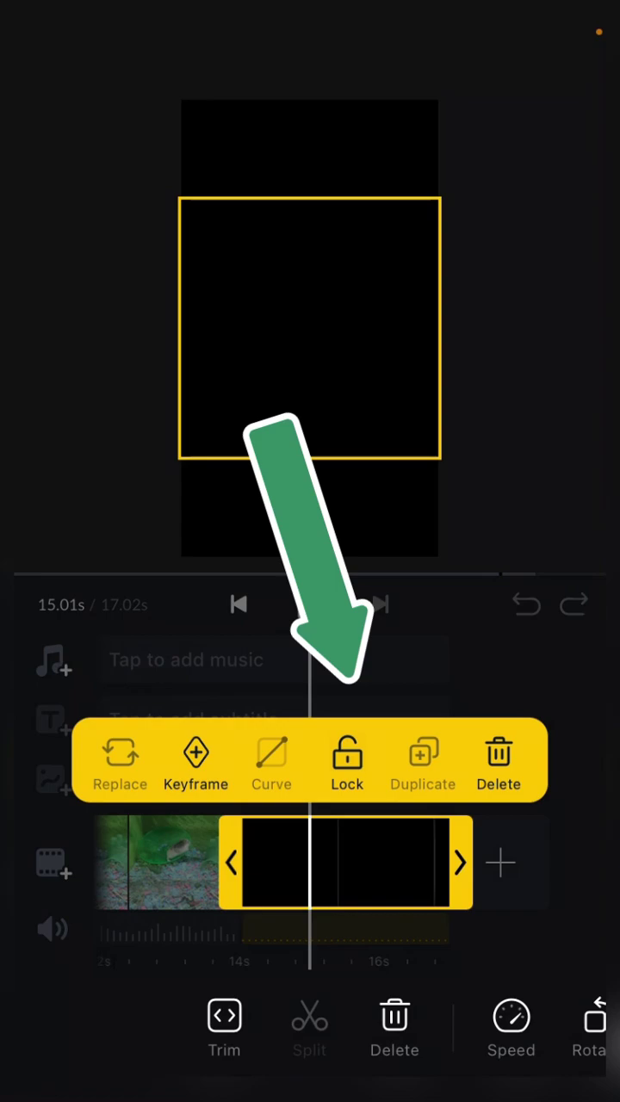
click(499, 762)
- Scroll the timeline back so the playhead sits at 0.00s
mouse_move(259, 861)
mouse_down()
mouse_move(517, 861)
mouse_move(216, 861)
mouse_up()
mouse_move(517, 861)
mouse_down()
mouse_move(215, 861)
mouse_move(517, 861)
mouse_move(215, 861)
mouse_move(508, 861)
mouse_up()
drag(216, 861, 517, 861)
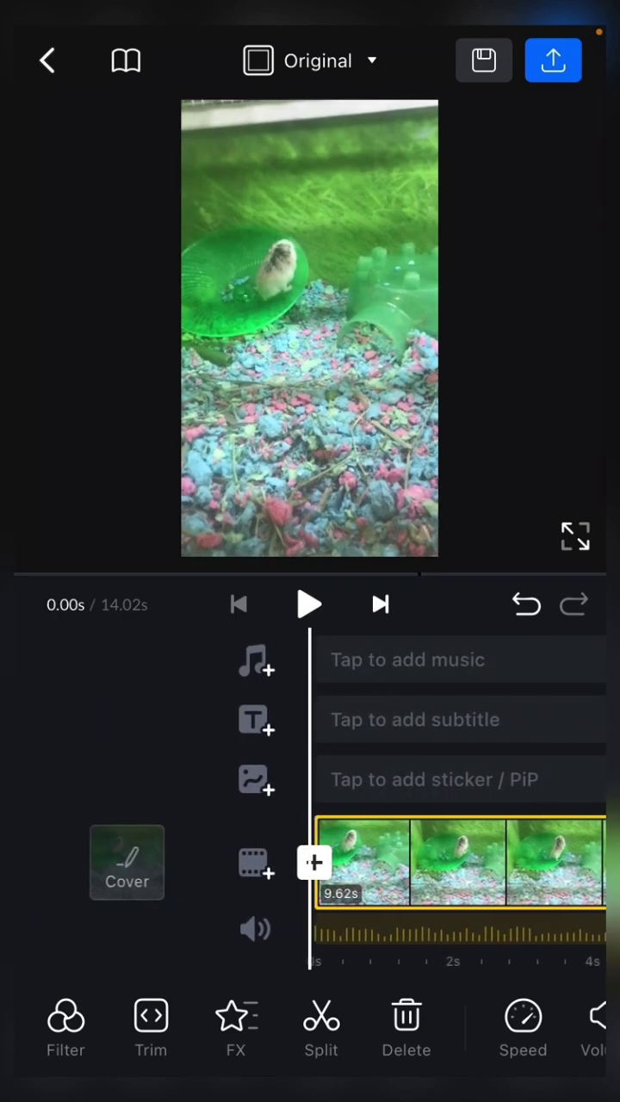
- Add Boys sick beats from the music library as background music
click(403, 660)
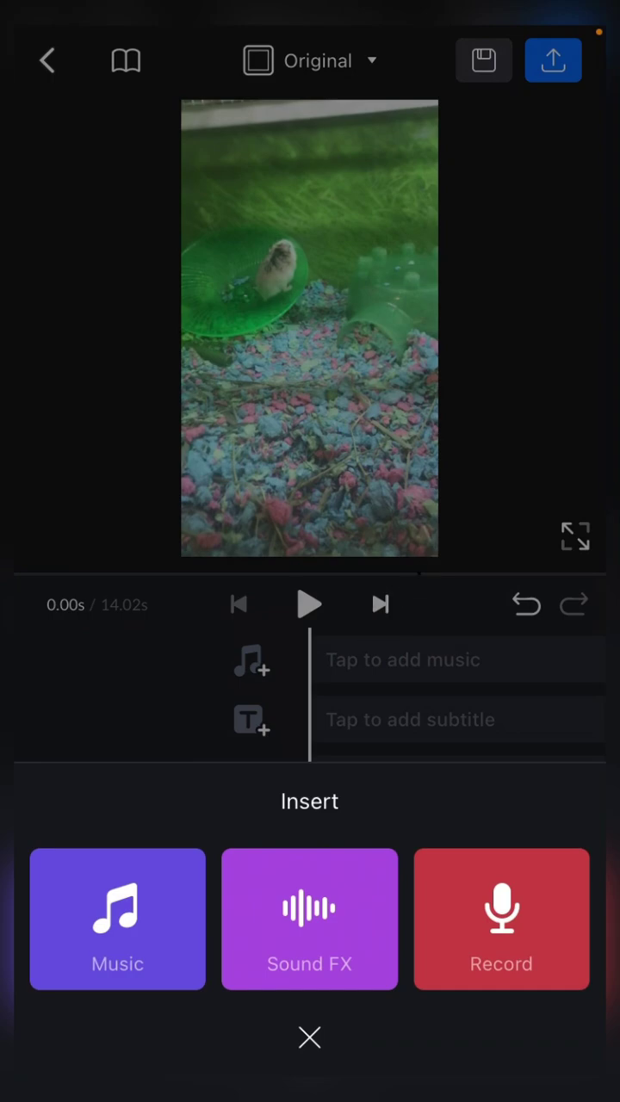
click(117, 919)
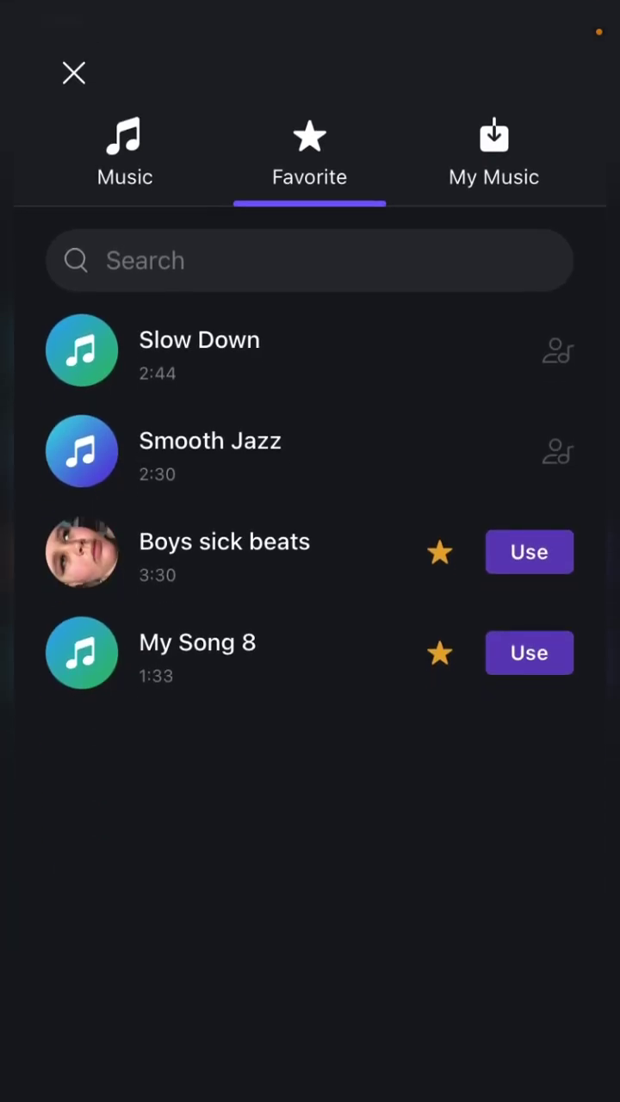
click(224, 552)
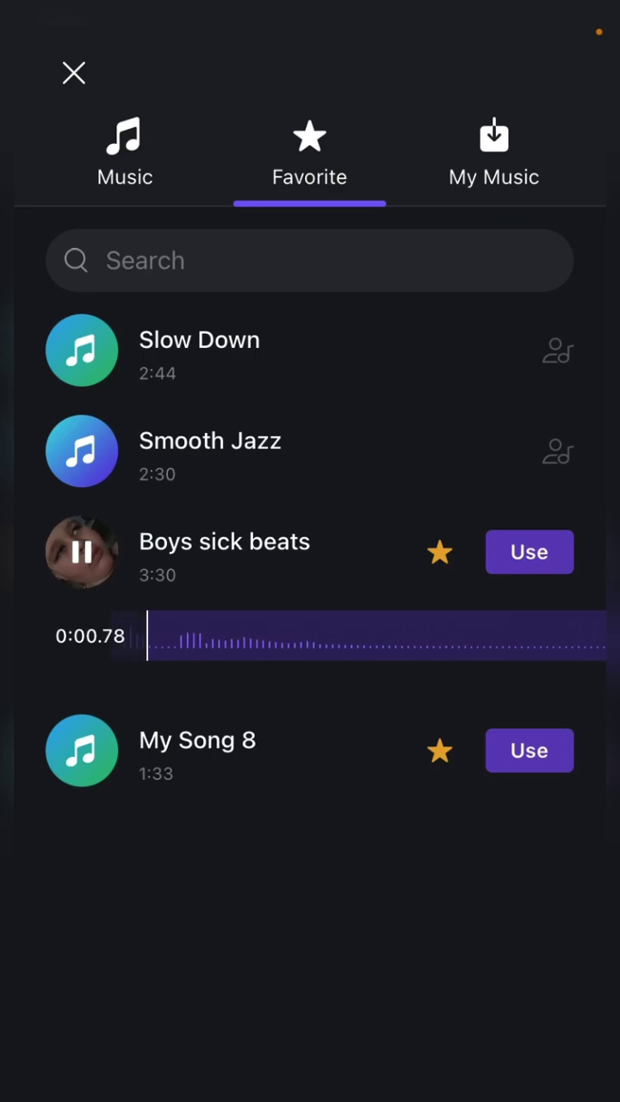
click(529, 552)
- Use the song's 2:11.53–2:25.54 excerpt and raise its volume to 1000
mouse_move(482, 454)
mouse_down()
mouse_move(138, 454)
mouse_move(483, 454)
mouse_up()
drag(138, 454, 482, 453)
drag(259, 454, 344, 454)
click(513, 290)
drag(387, 454, 162, 454)
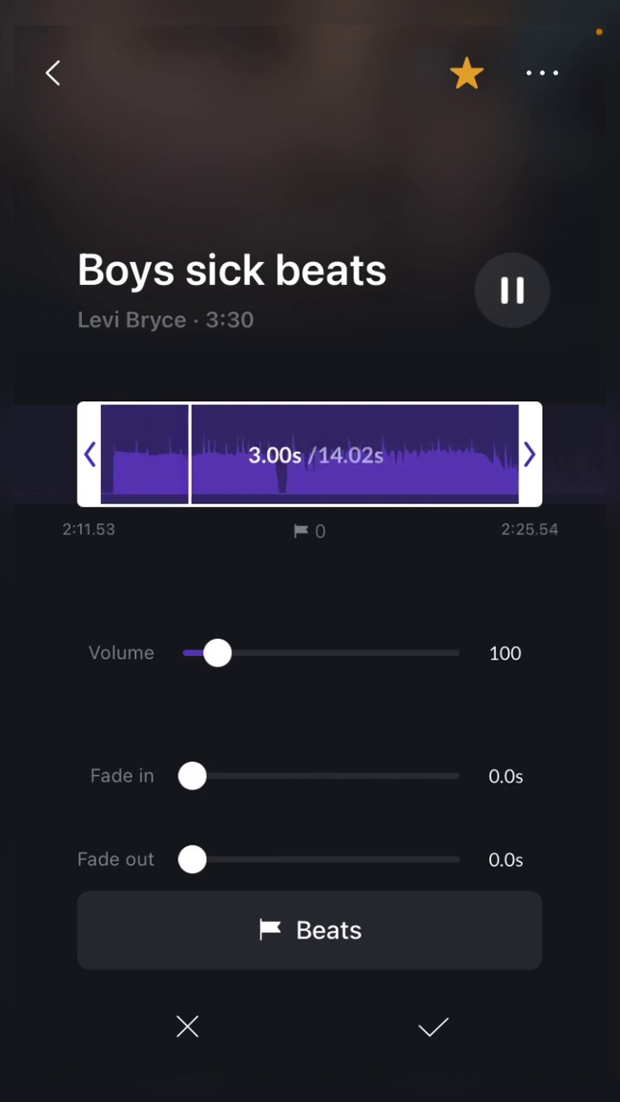
drag(217, 653, 450, 653)
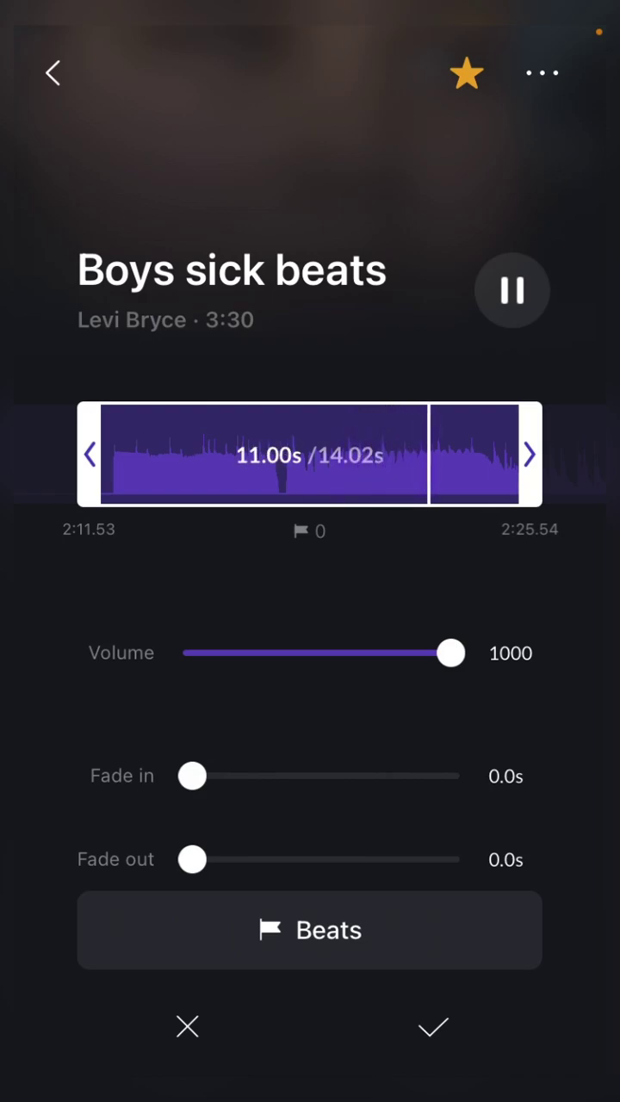
- Confirm Boys sick beats on the music track and lower its volume to 60
click(433, 1028)
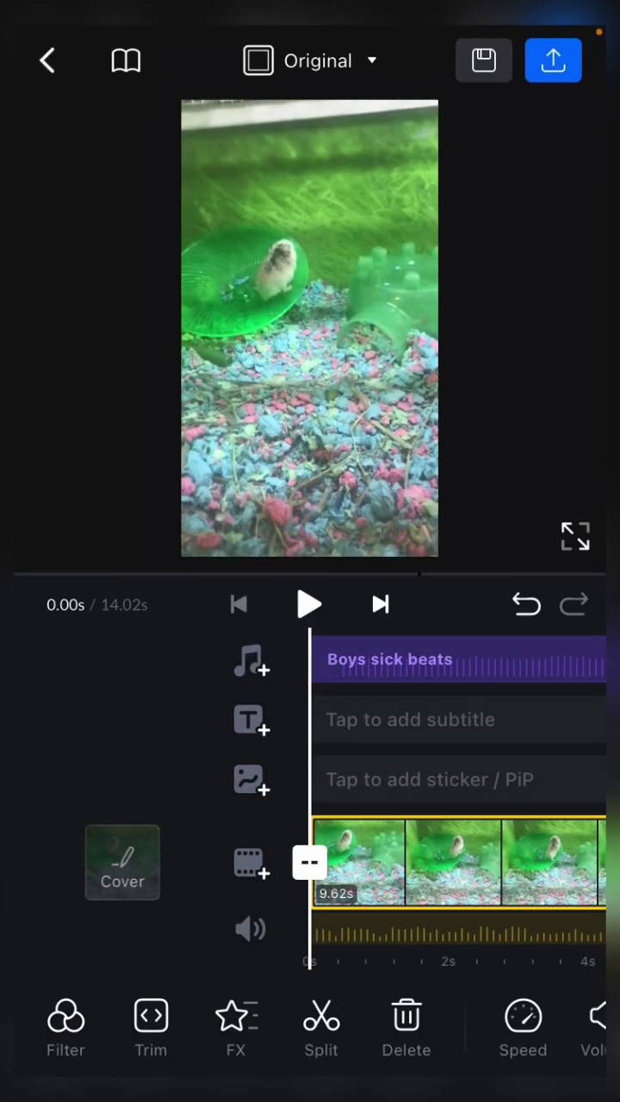
click(362, 861)
drag(216, 861, 559, 861)
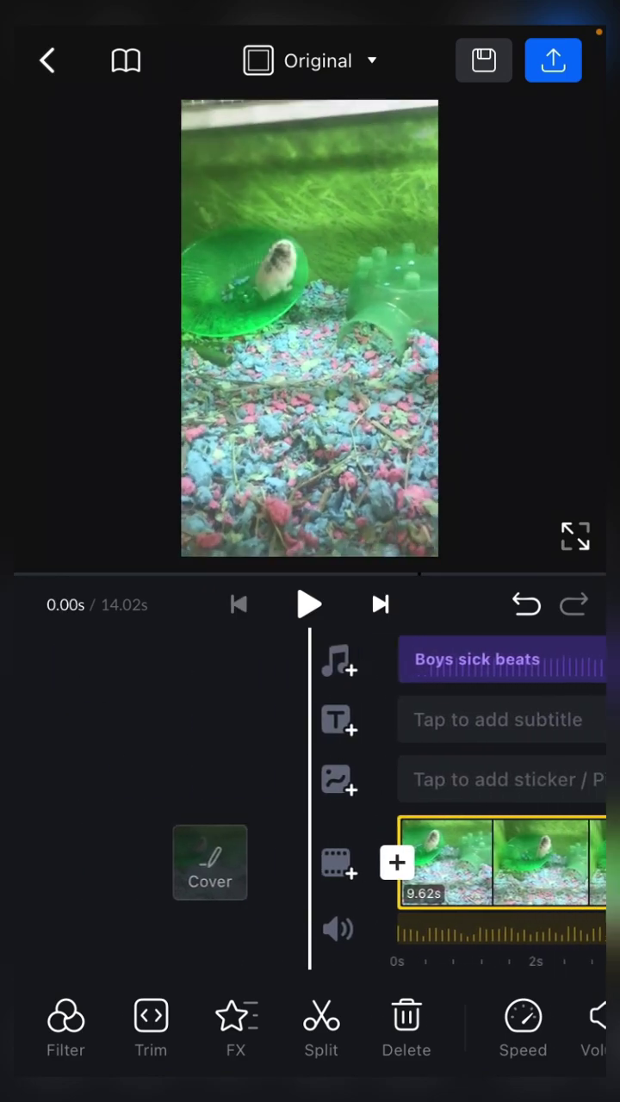
click(387, 660)
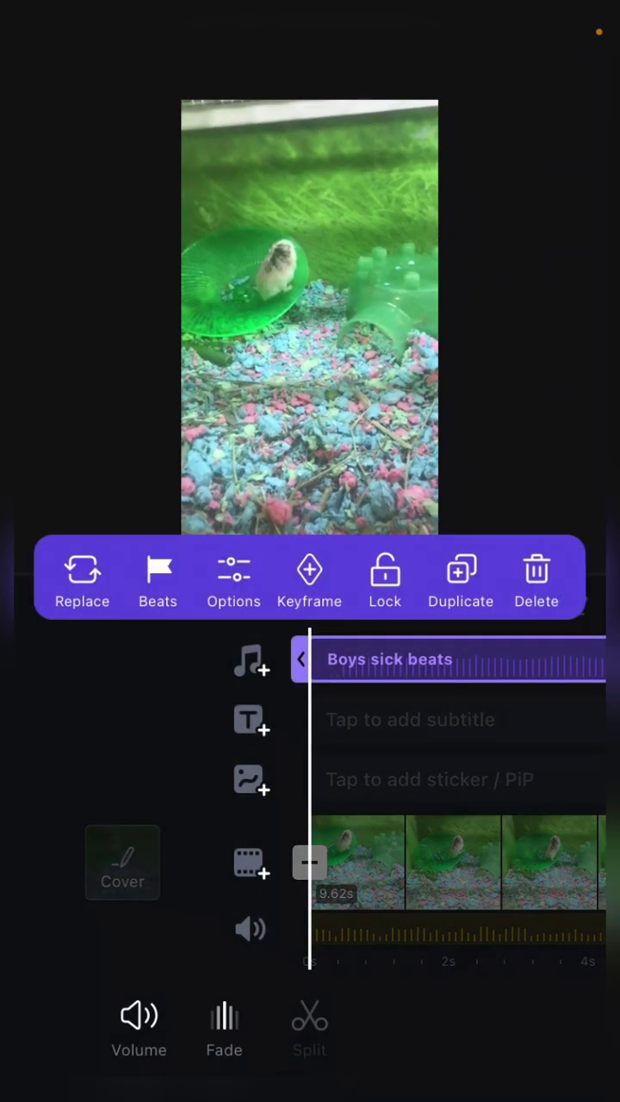
click(139, 1025)
drag(450, 653, 219, 653)
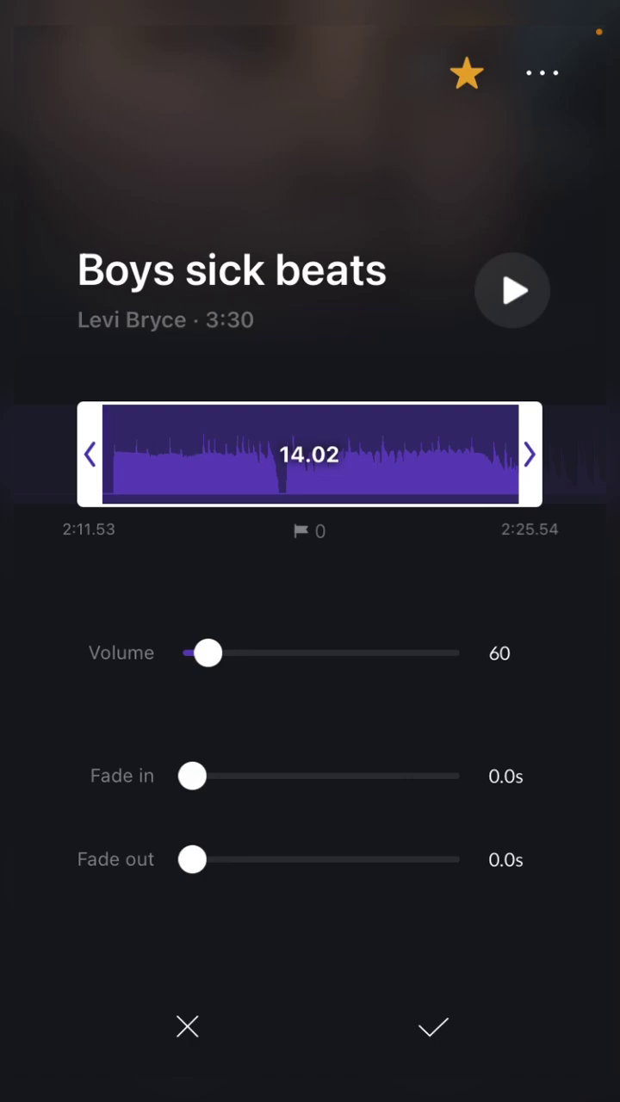
click(434, 1028)
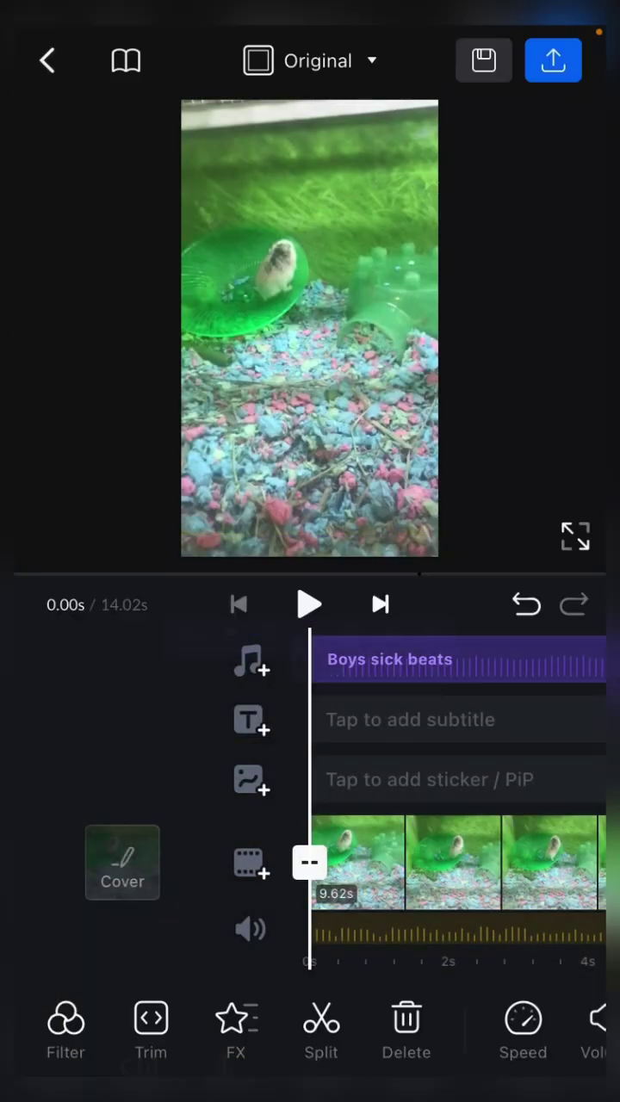
- Add a Standard-style 3.00s title reading 'Input Title' at the video start
scroll(405, 861, right, 10)
scroll(405, 861, left, 15)
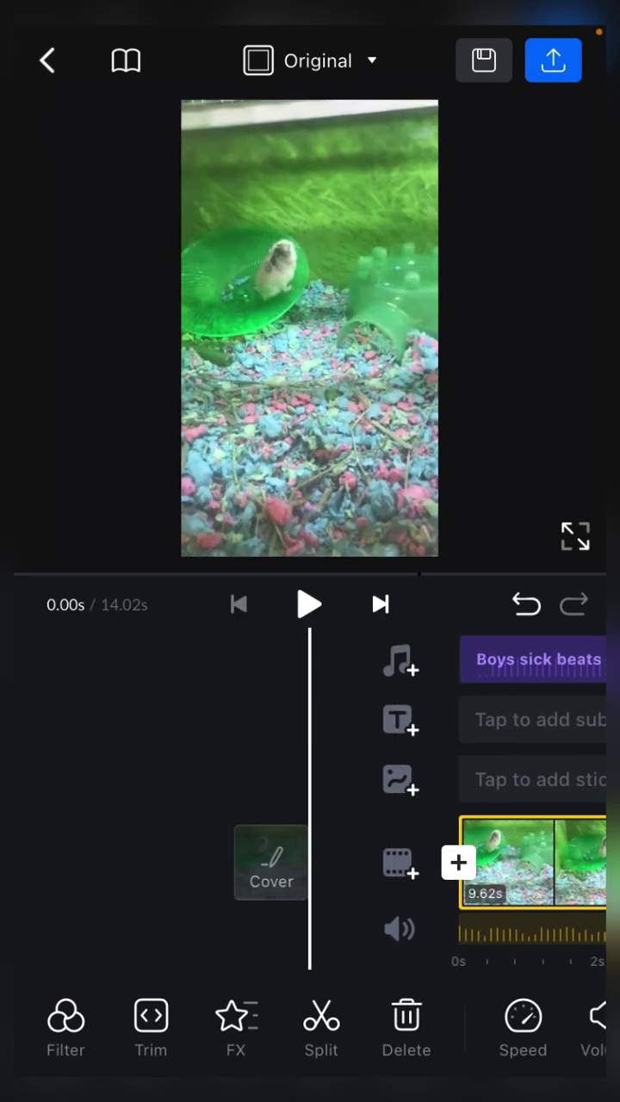
click(420, 720)
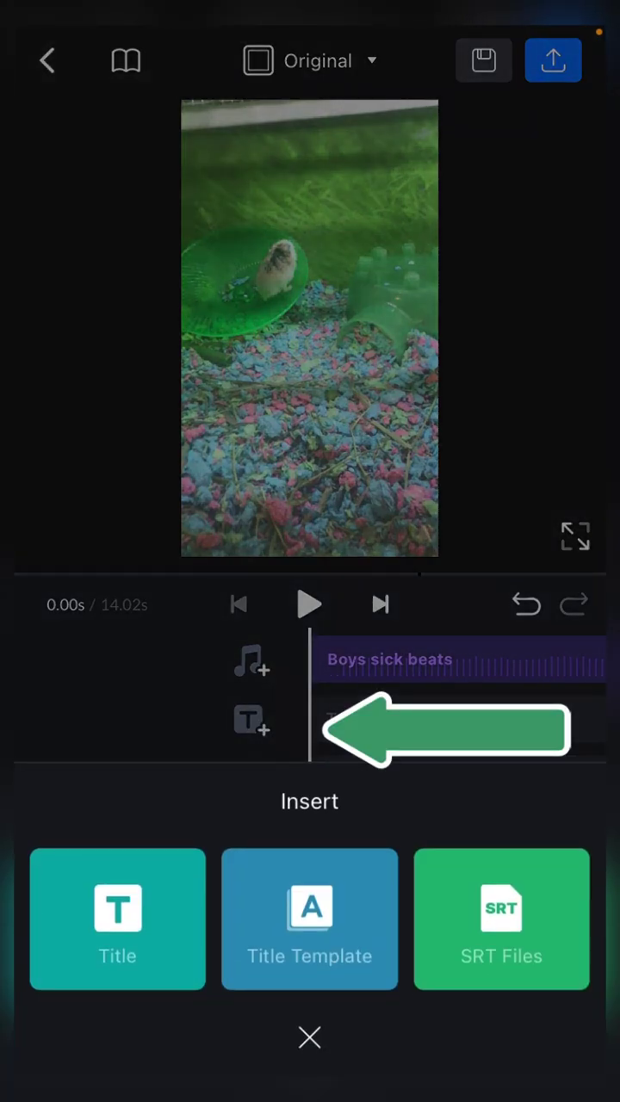
click(117, 919)
scroll(310, 818, right, 10)
scroll(310, 818, right, 5)
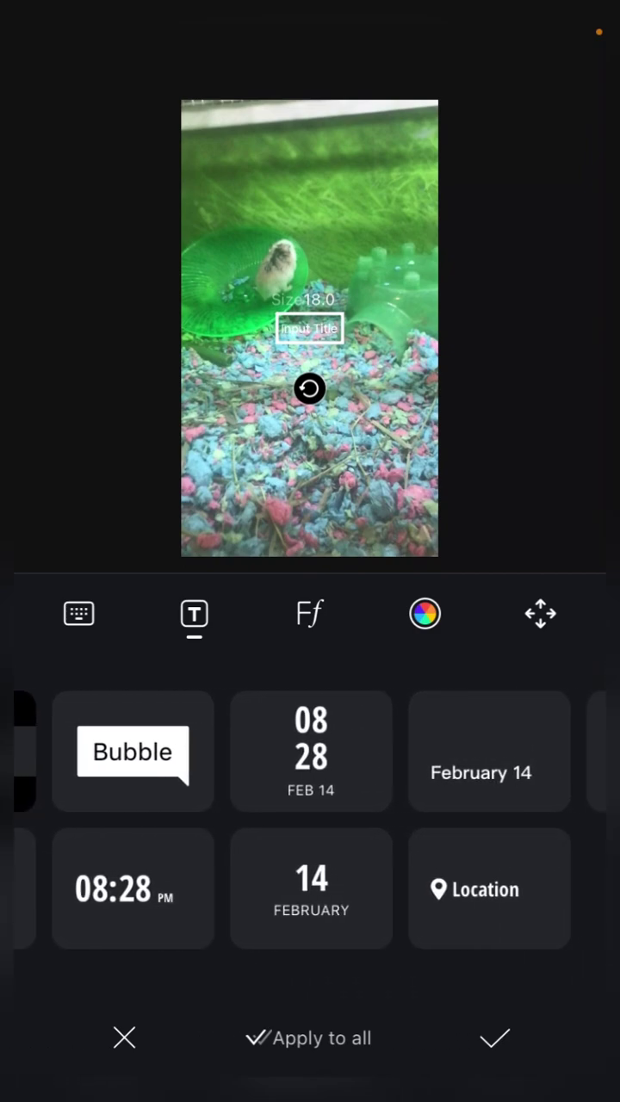
scroll(310, 818, left, 15)
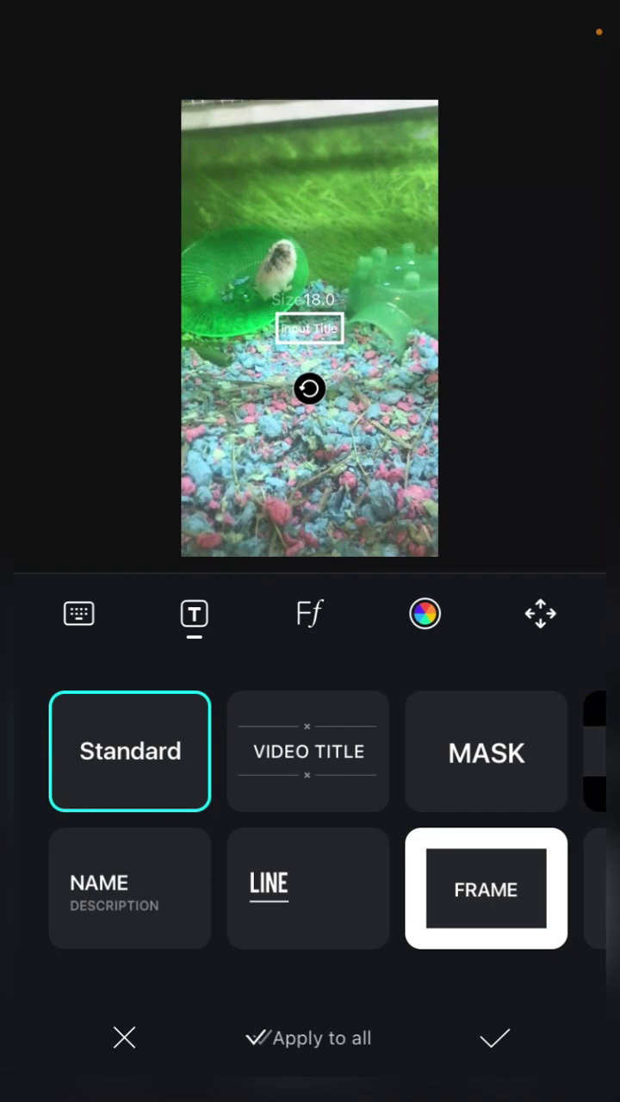
click(495, 1038)
- Switch the intro title's font to MARVEL, showing 'INPUT TITLE' in condensed capitals
click(456, 862)
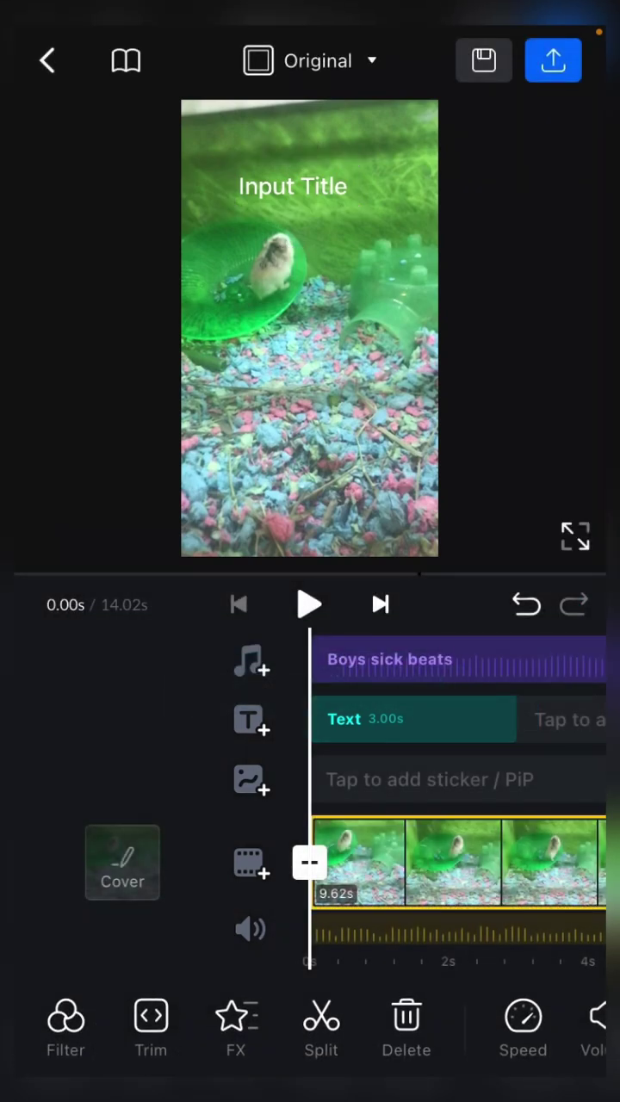
mouse_move(456, 862)
mouse_down()
mouse_move(250, 862)
mouse_move(456, 861)
mouse_up()
click(405, 719)
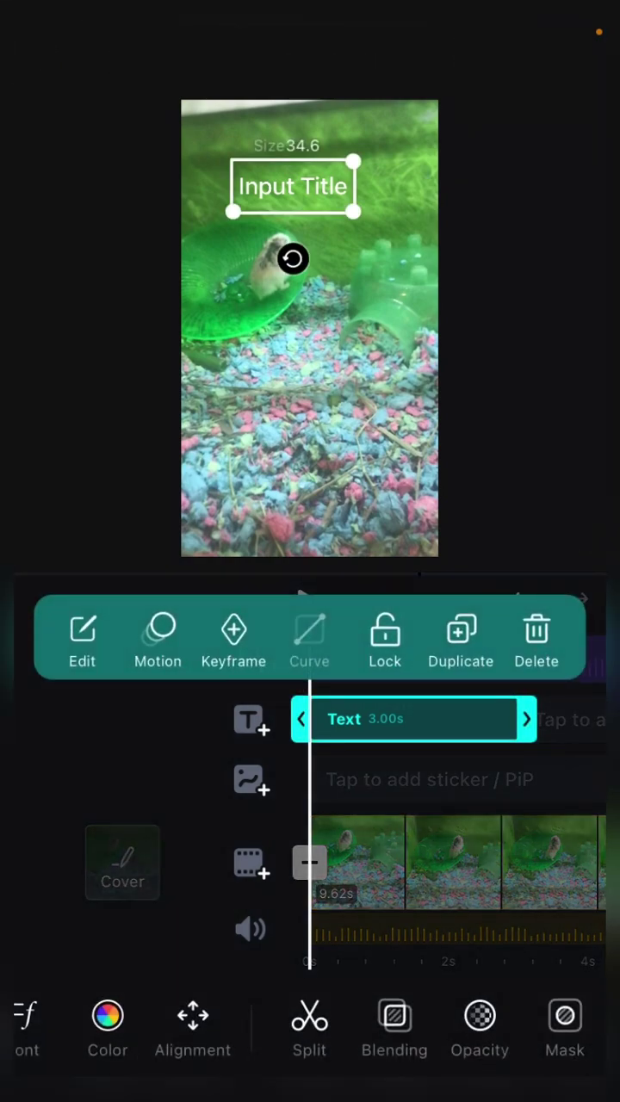
click(82, 642)
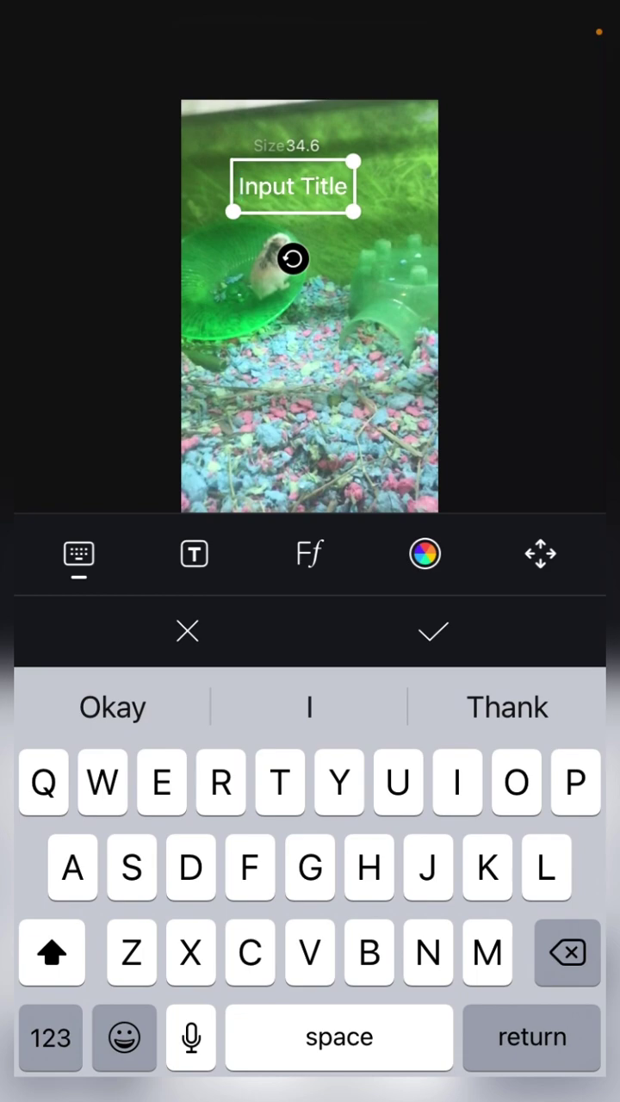
click(310, 554)
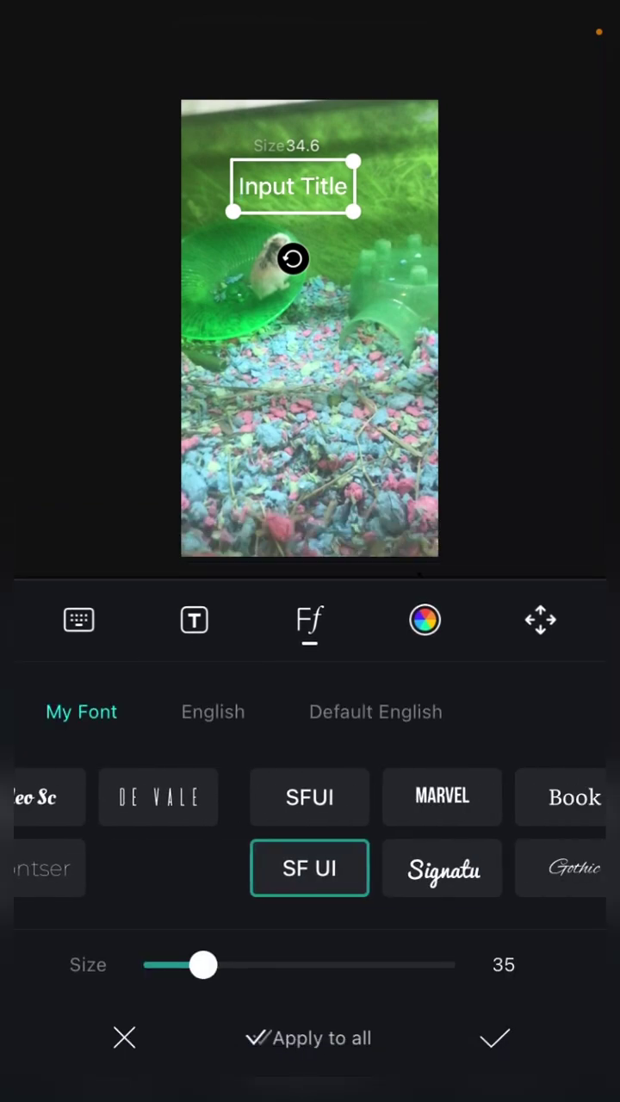
drag(215, 861, 362, 861)
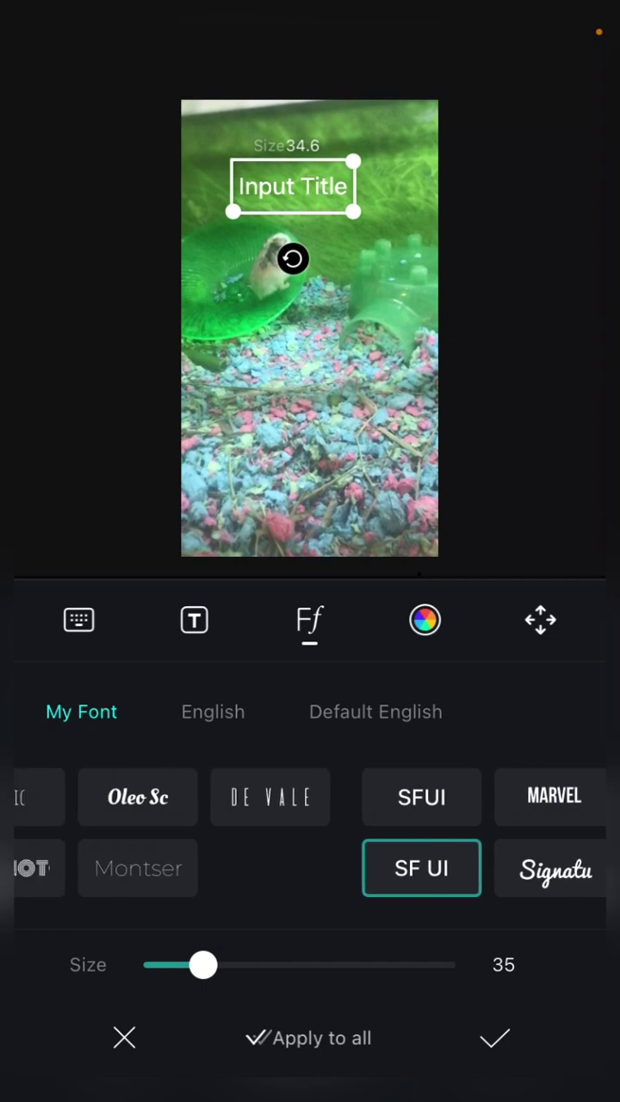
click(554, 797)
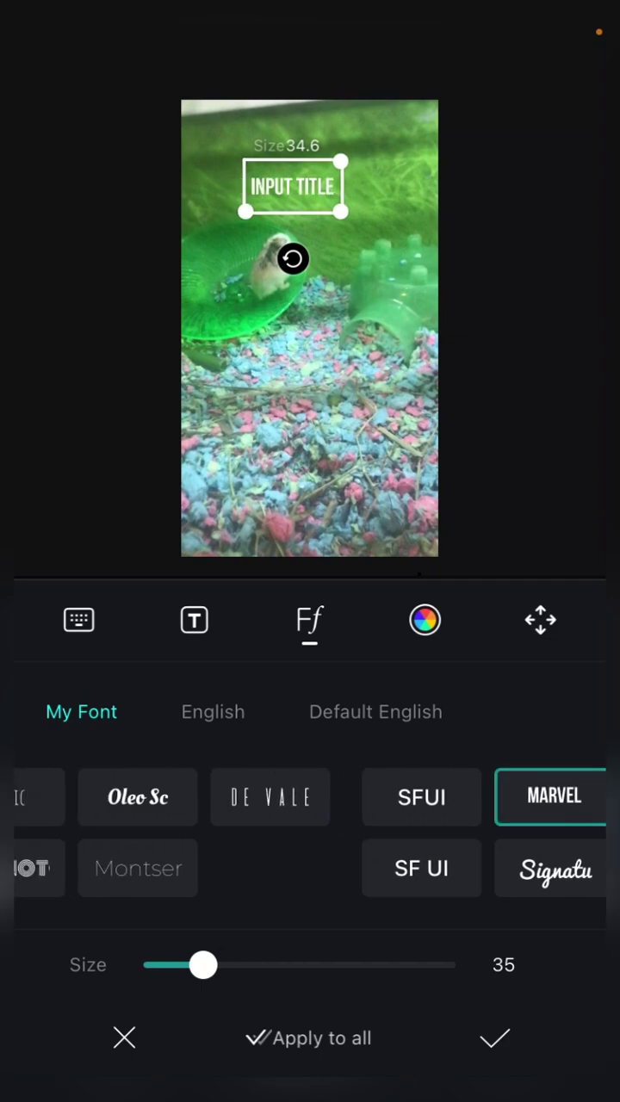
click(78, 620)
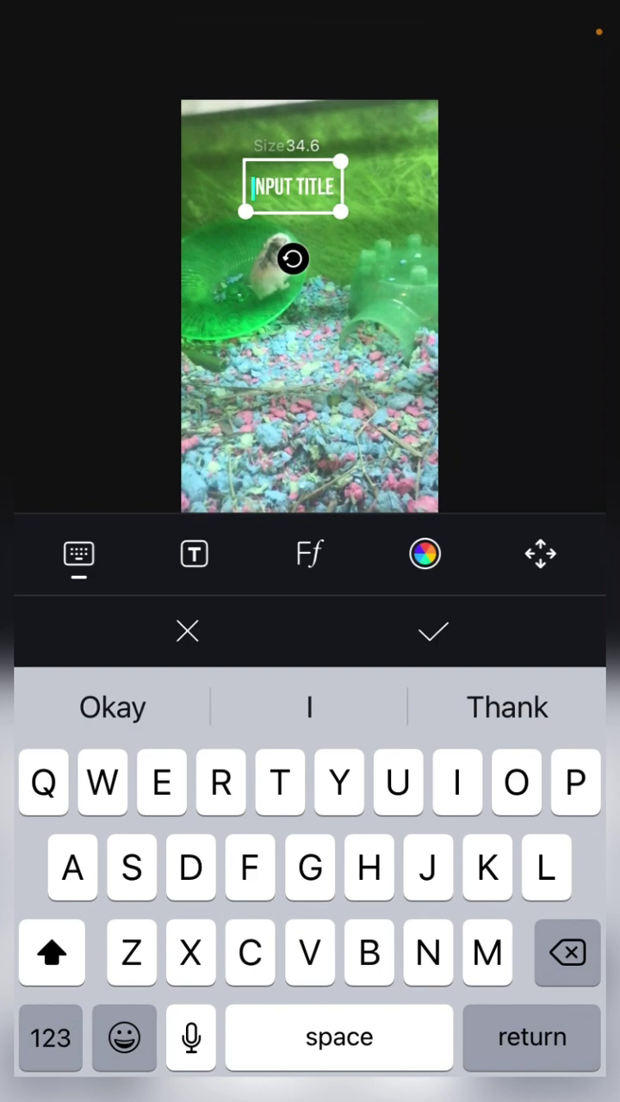
- Apply the teal-text-on-black-background colour preset to the title
click(425, 553)
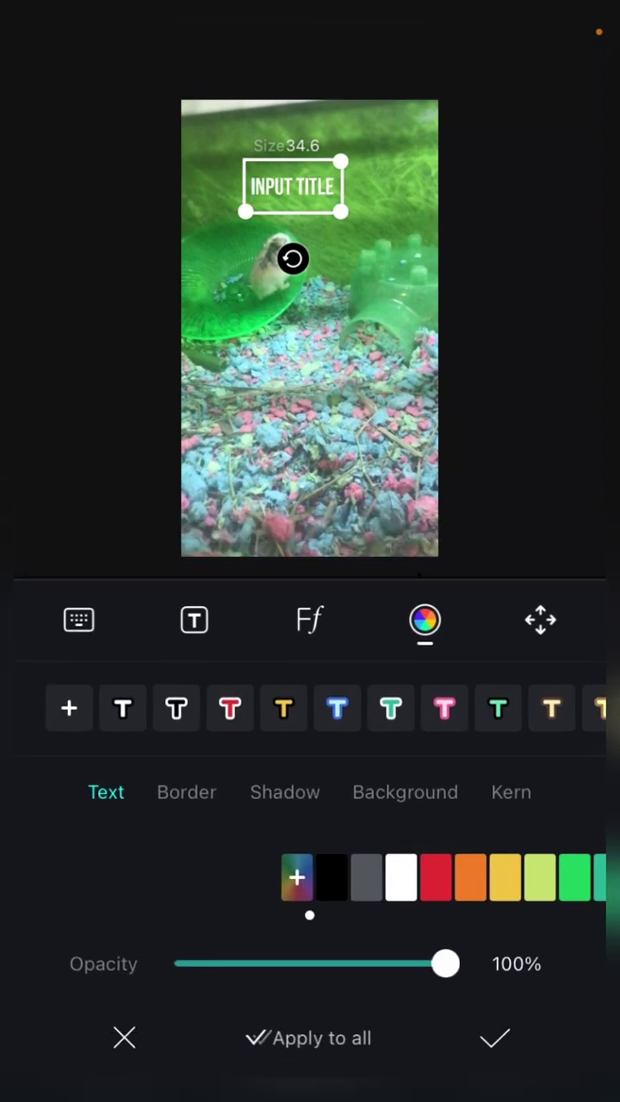
click(312, 876)
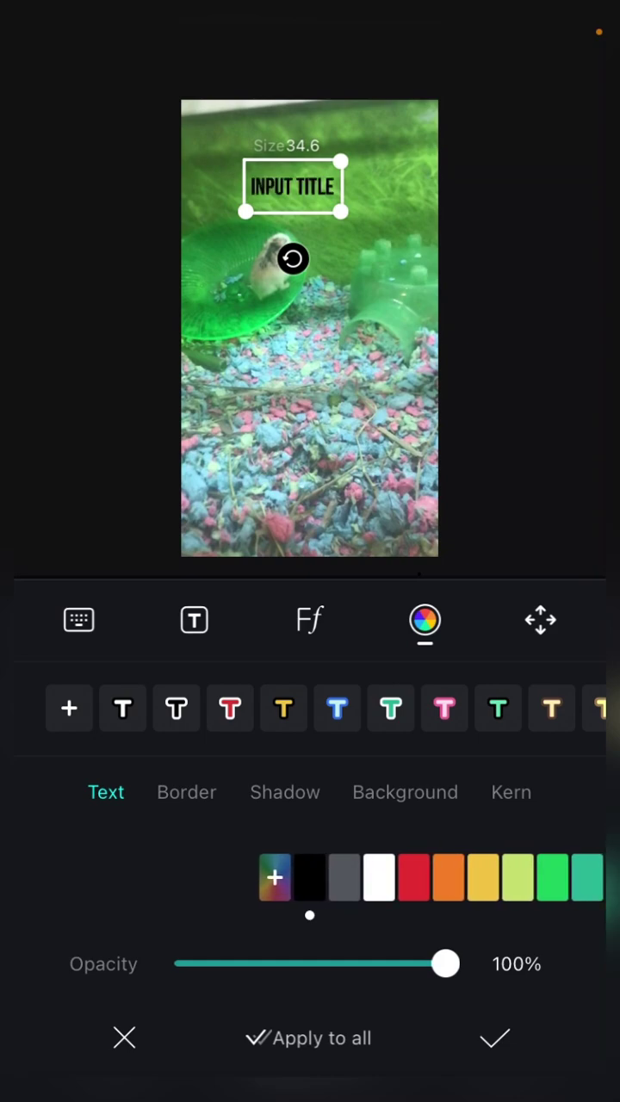
drag(516, 876, 215, 876)
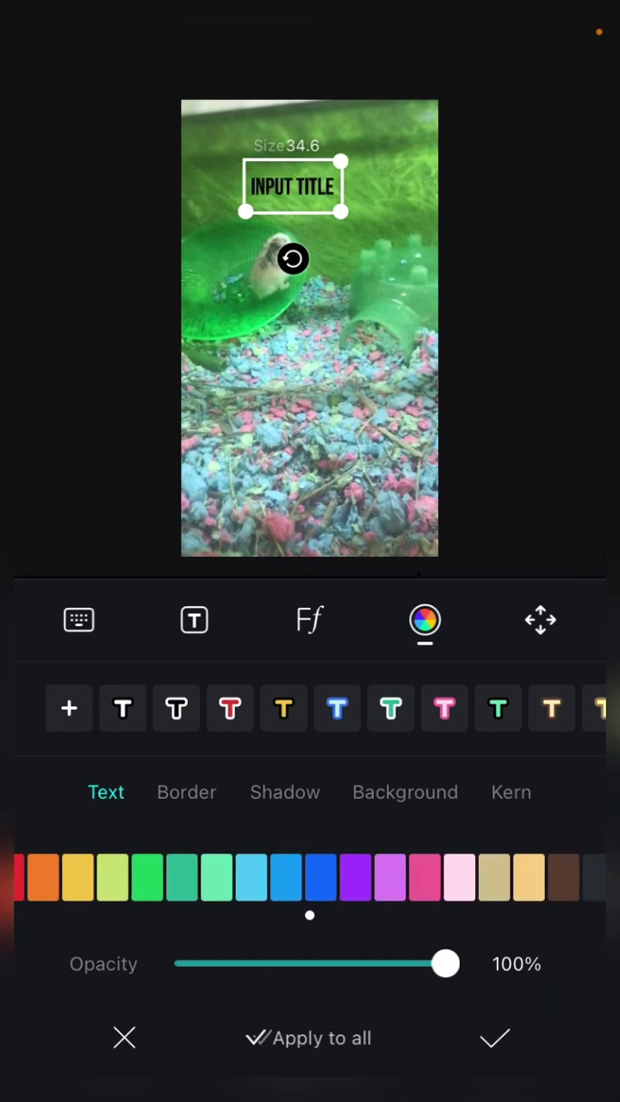
click(309, 877)
drag(534, 708, 104, 708)
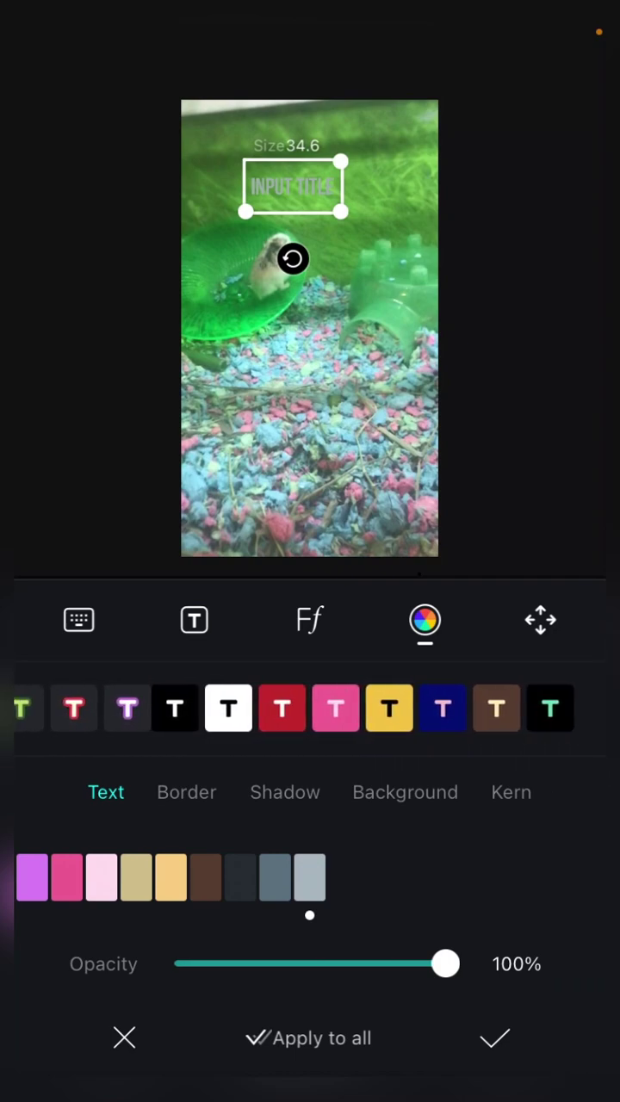
click(549, 708)
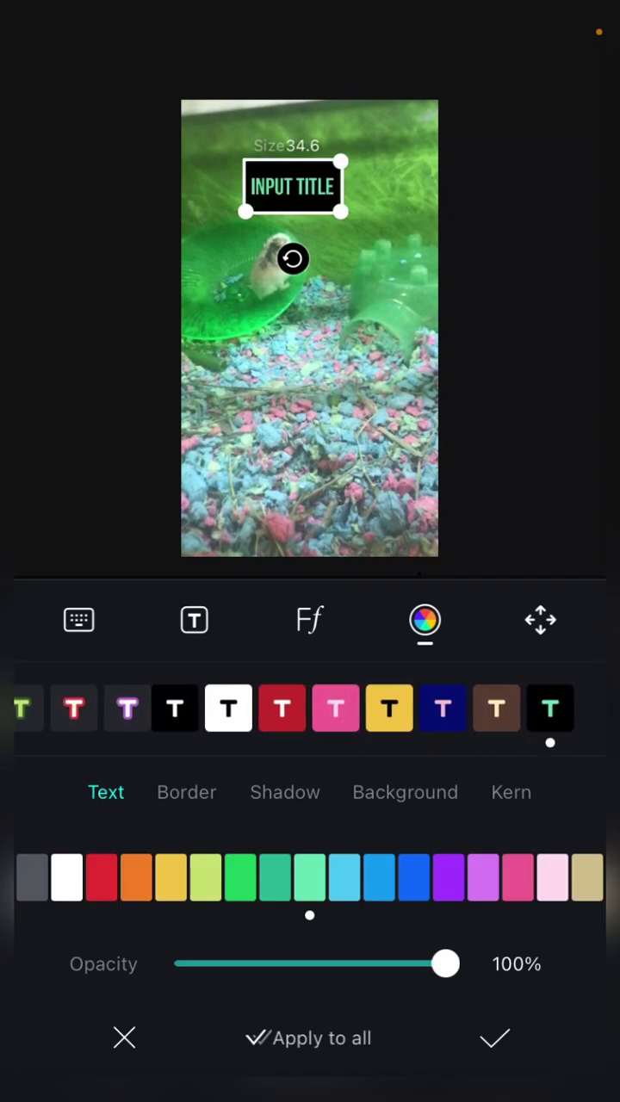
mouse_move(129, 708)
mouse_down()
mouse_move(517, 708)
mouse_move(86, 708)
mouse_up()
- Try several title background colours, then settle on solid black
click(405, 792)
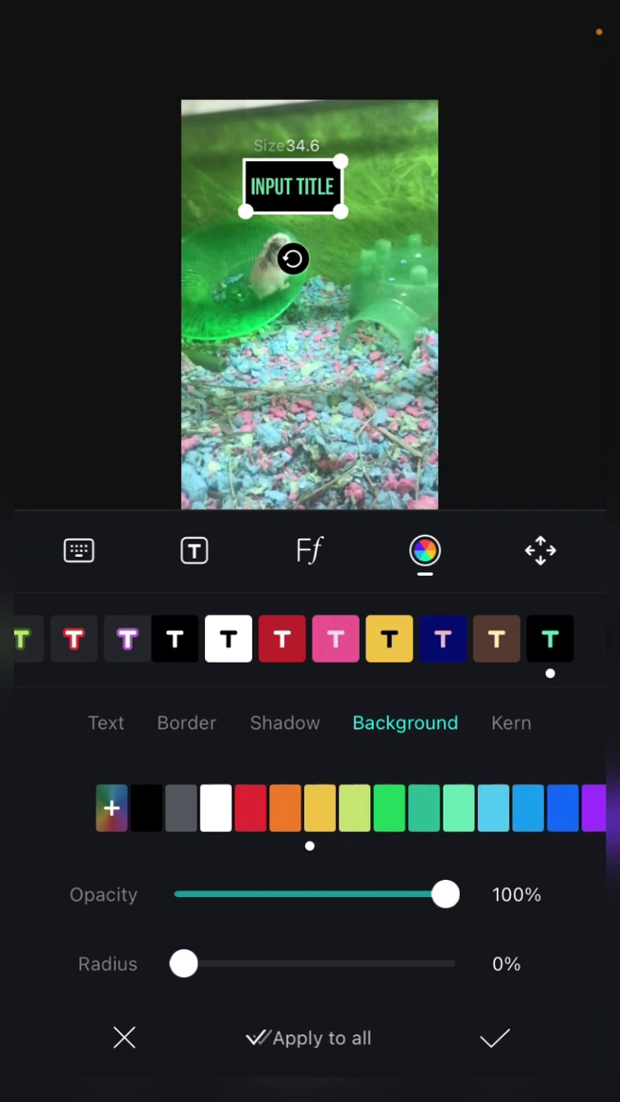
drag(431, 808, 305, 808)
click(303, 808)
drag(258, 808, 335, 808)
drag(172, 808, 420, 808)
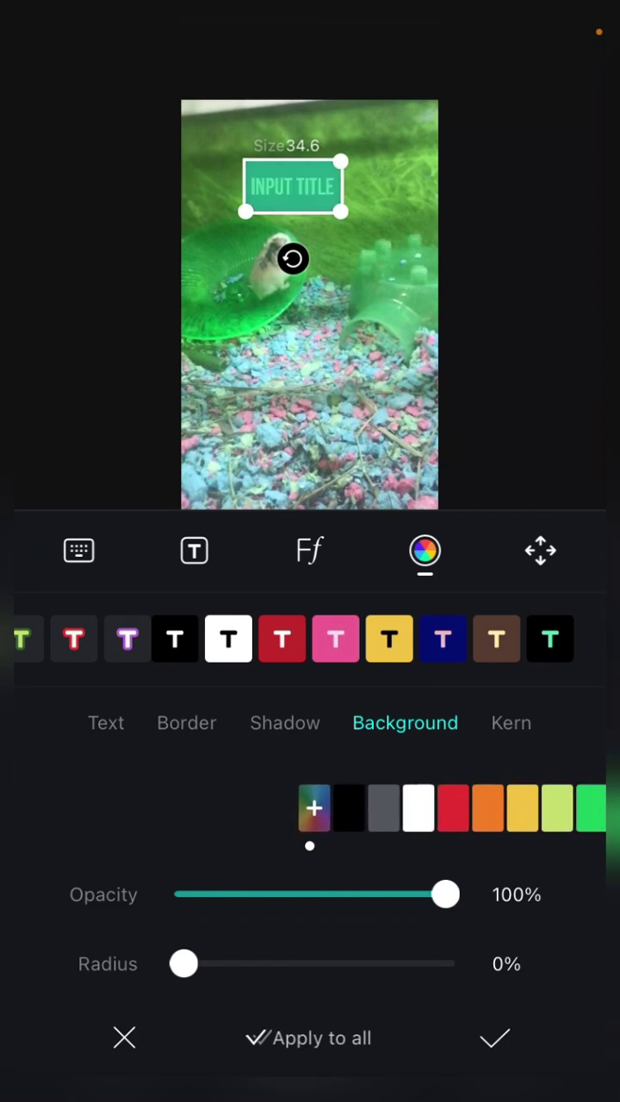
click(310, 808)
drag(467, 800, 398, 800)
click(122, 1037)
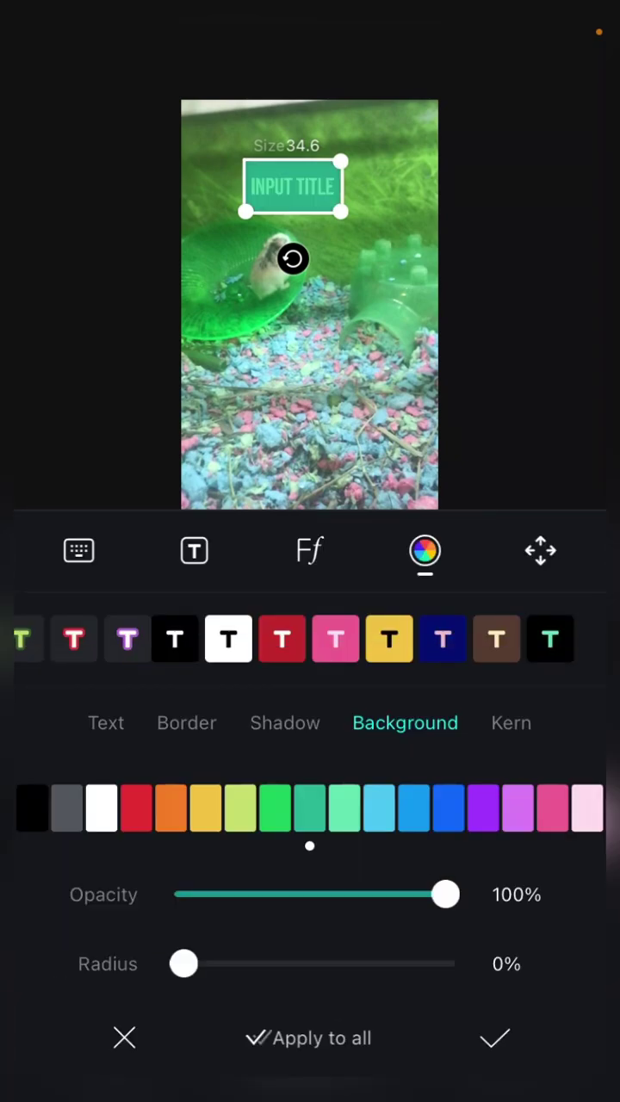
drag(172, 808, 414, 807)
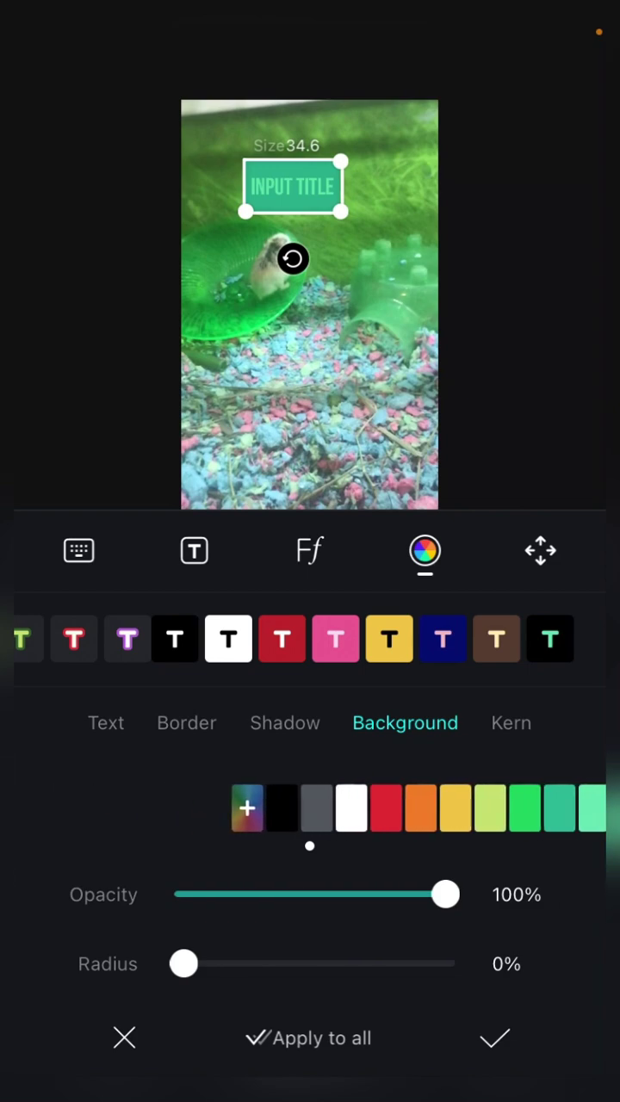
click(310, 807)
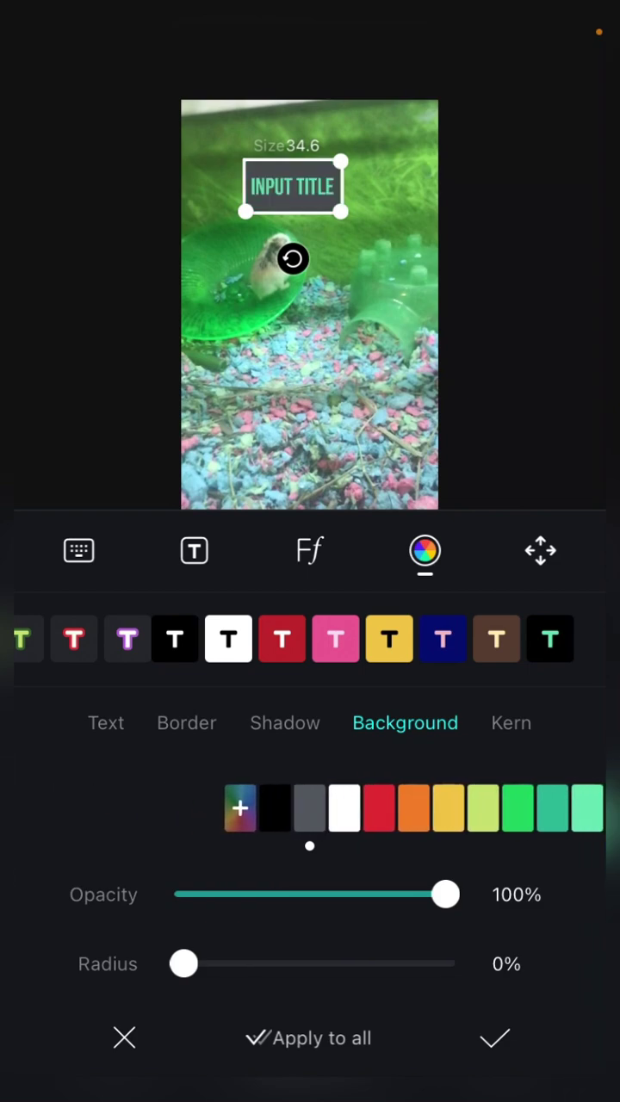
click(285, 808)
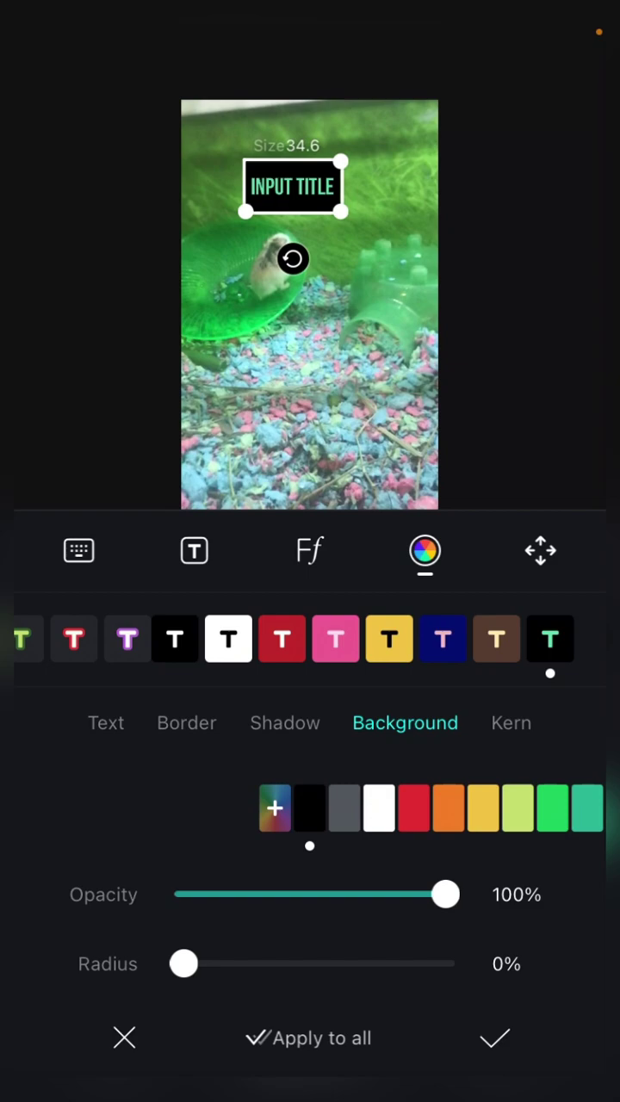
click(78, 551)
text(HAMSTER)
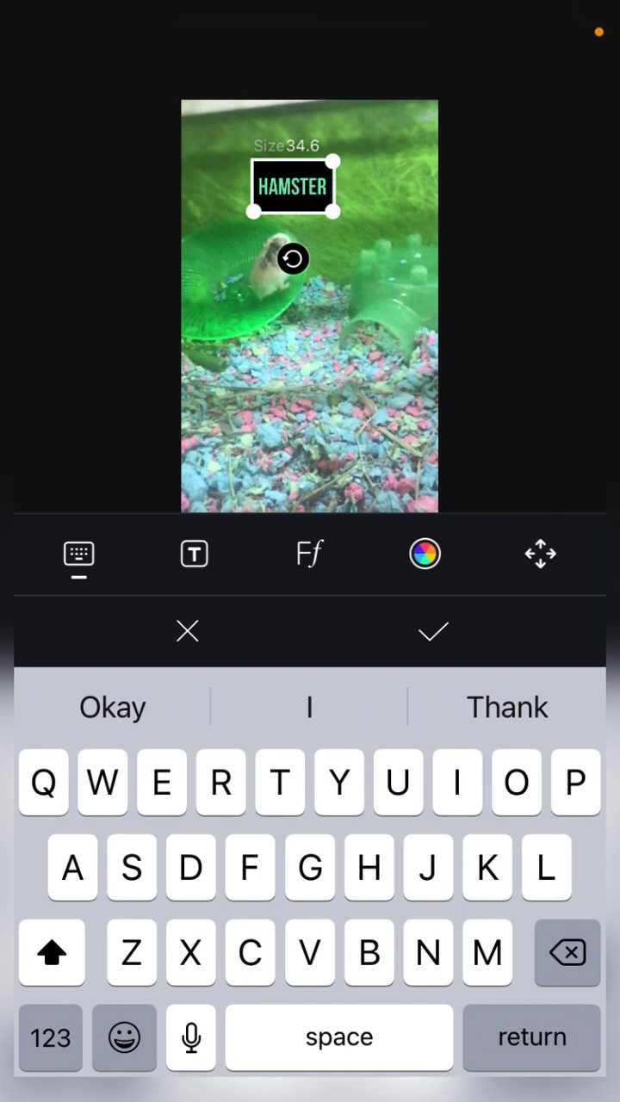
- Enlarge the HAMSTER title from size 34.6 to 59.2
drag(253, 212, 197, 247)
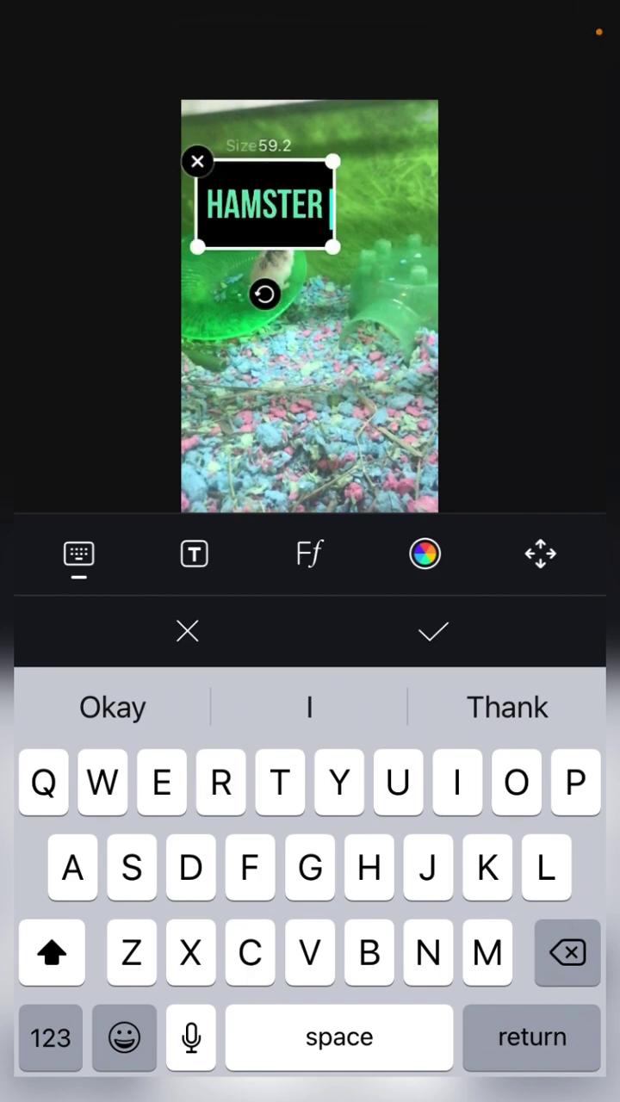
- Move the HAMSTER title to the lower centre of the frame, slightly enlarged
click(433, 631)
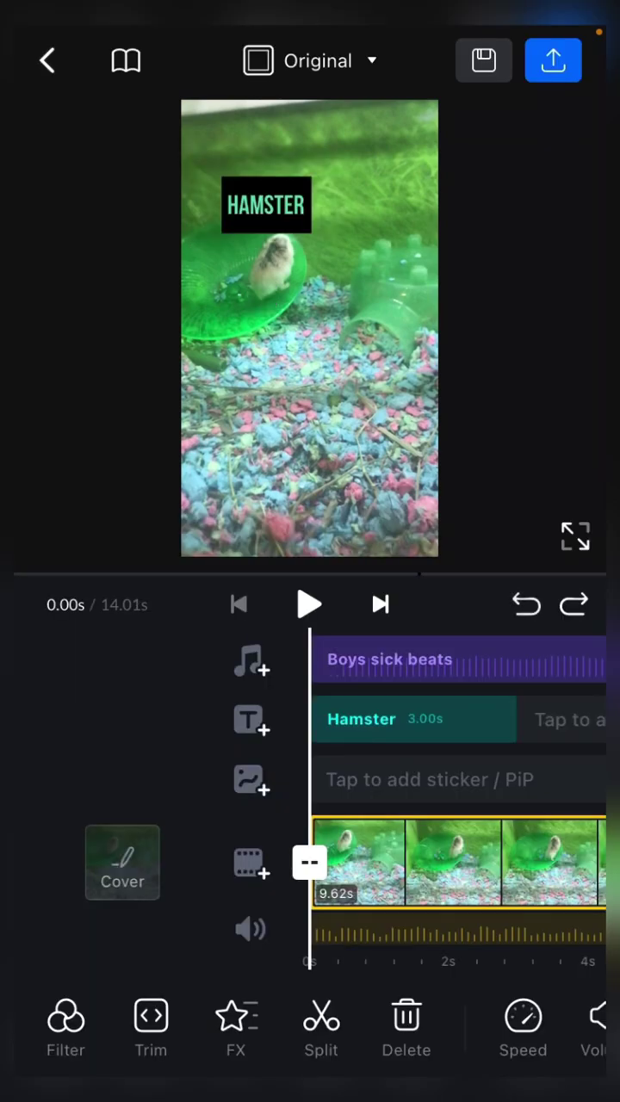
click(266, 204)
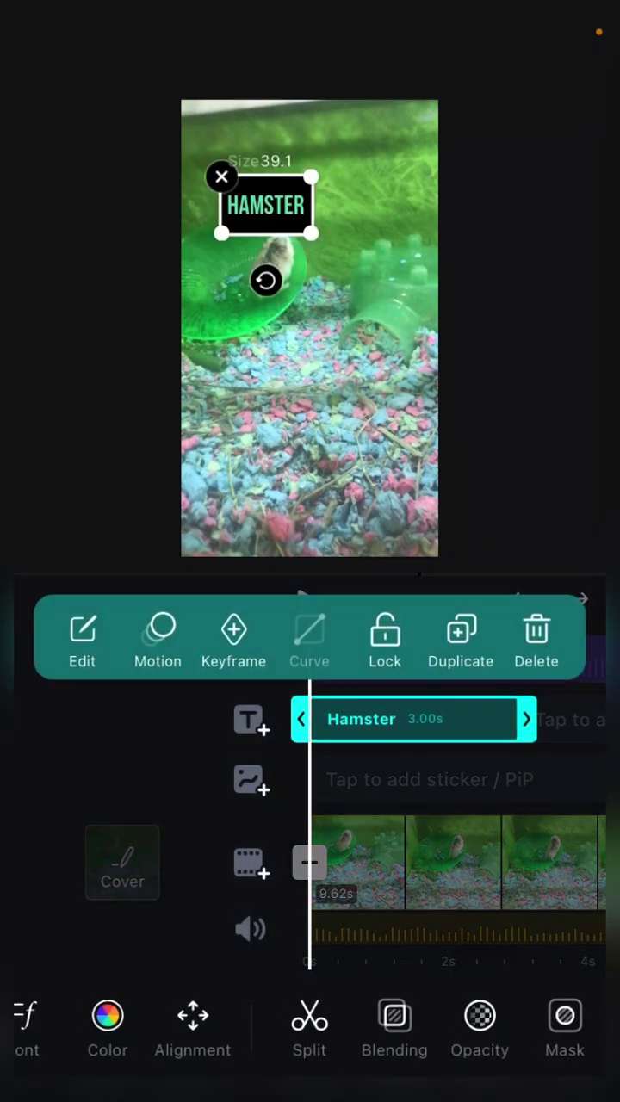
mouse_move(266, 204)
mouse_down()
mouse_move(309, 127)
mouse_move(323, 471)
mouse_up()
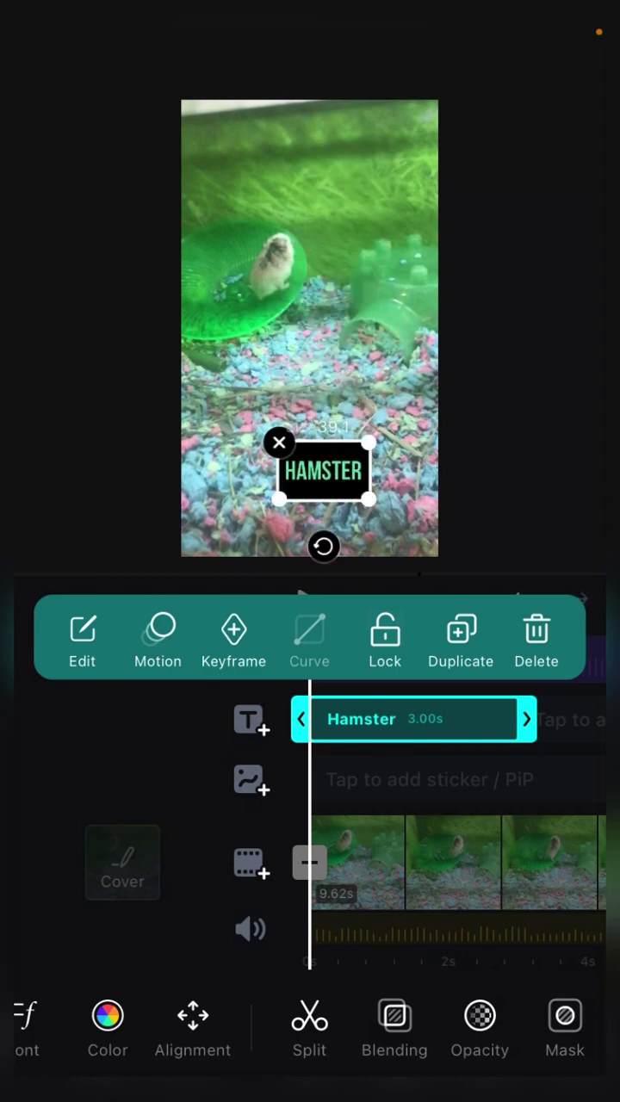
drag(368, 500, 390, 513)
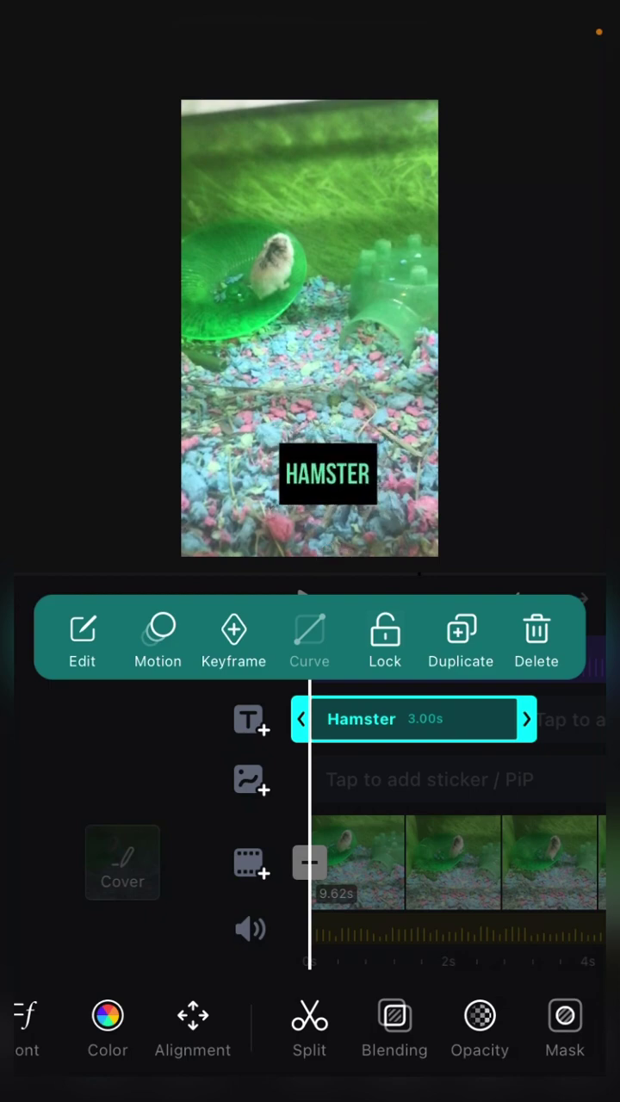
mouse_move(326, 473)
mouse_down()
mouse_move(288, 494)
mouse_move(288, 445)
mouse_move(294, 435)
mouse_move(309, 440)
mouse_up()
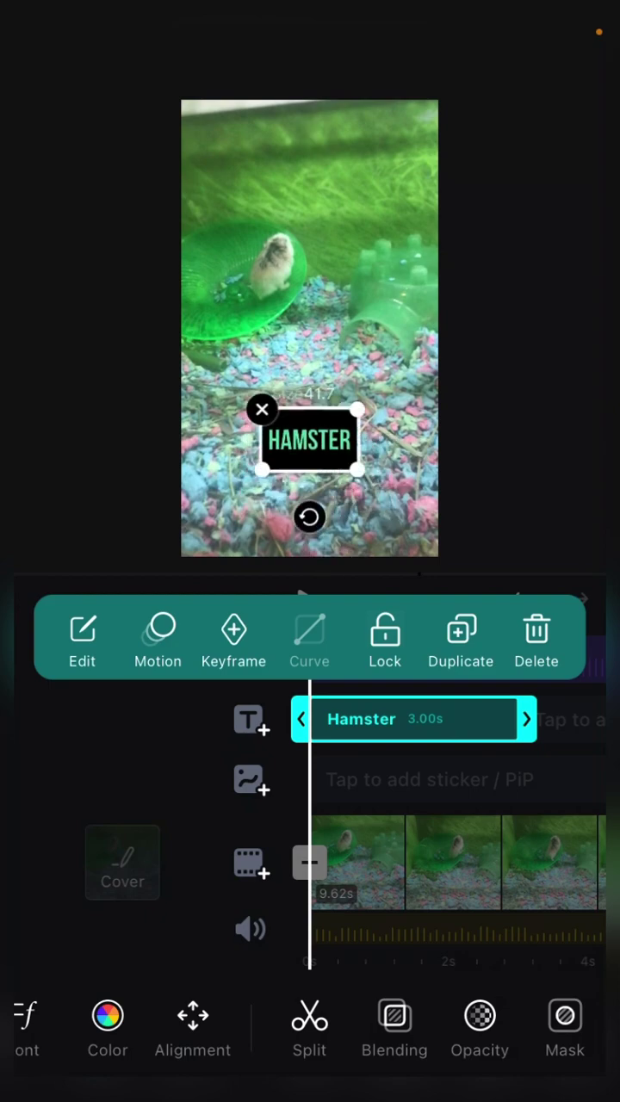
- Scrub through the video to preview the title, returning the playhead to the start
click(456, 862)
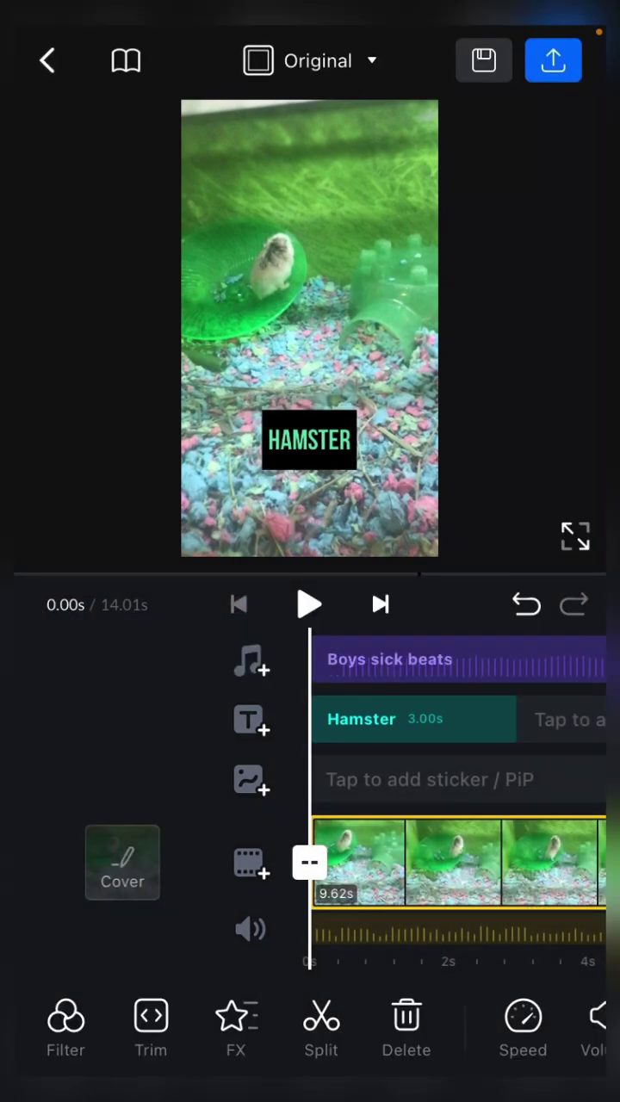
mouse_move(431, 861)
mouse_down()
mouse_move(236, 861)
mouse_move(496, 861)
mouse_move(129, 861)
mouse_up()
drag(258, 861, 568, 861)
click(387, 719)
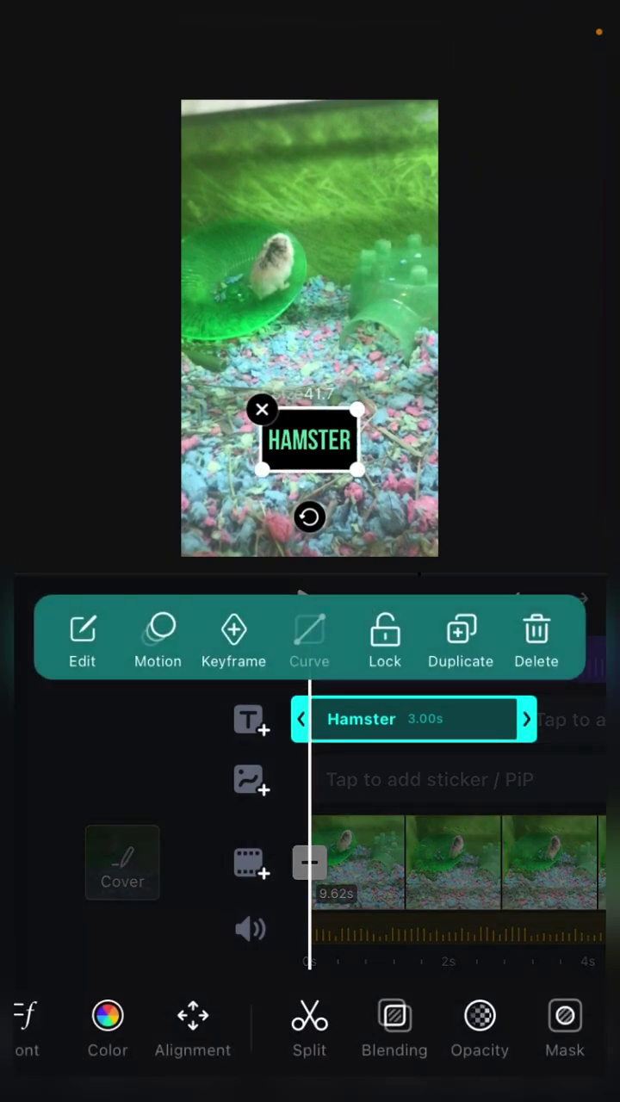
click(452, 861)
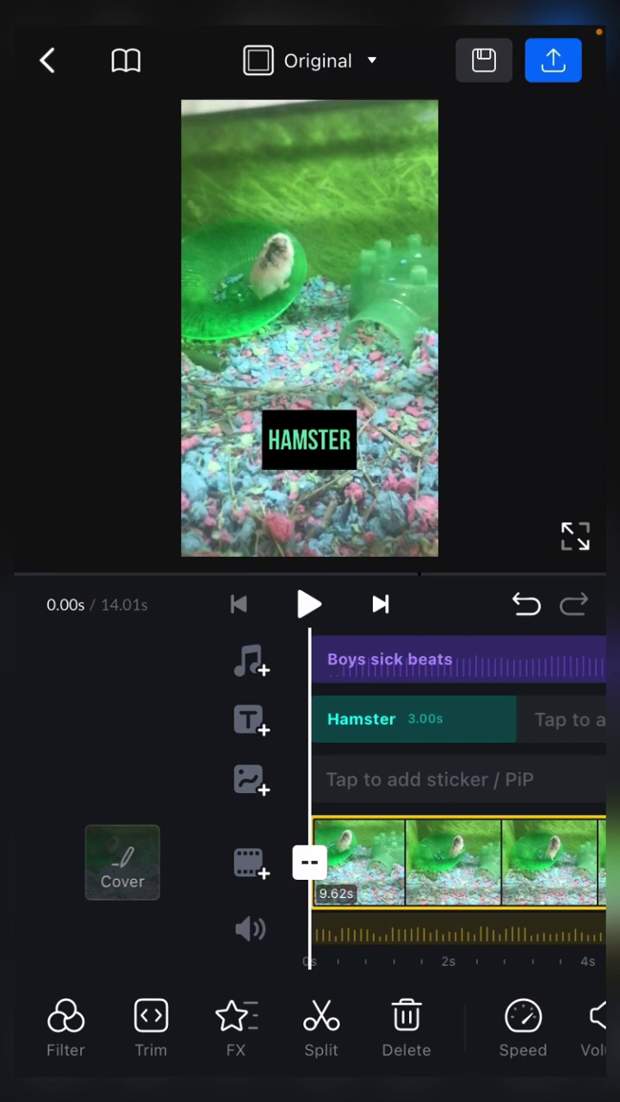
click(388, 719)
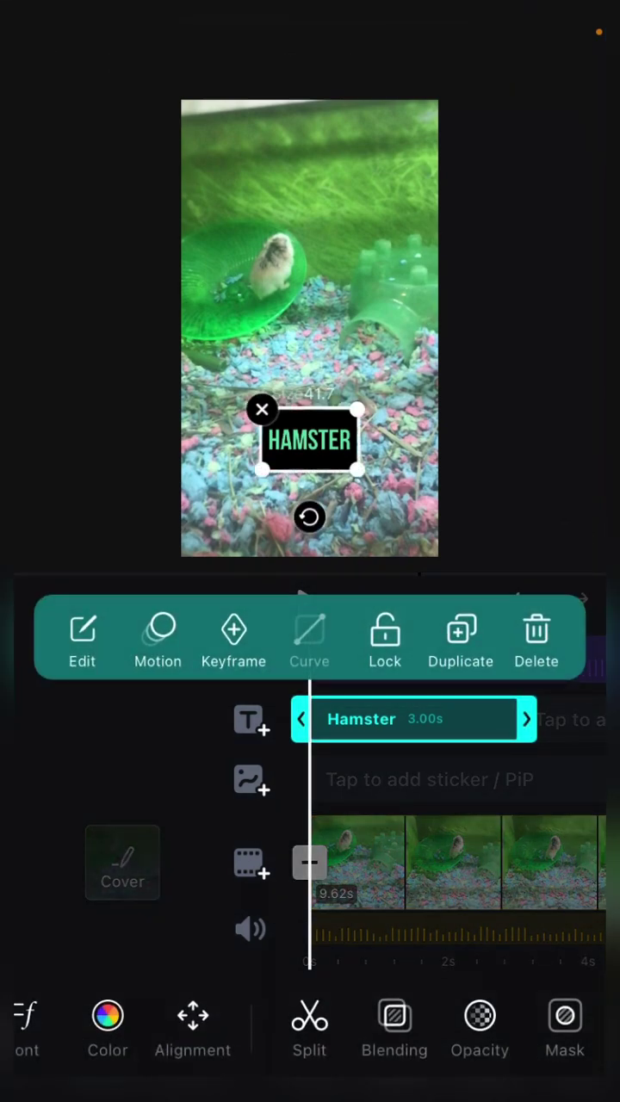
drag(526, 719, 570, 719)
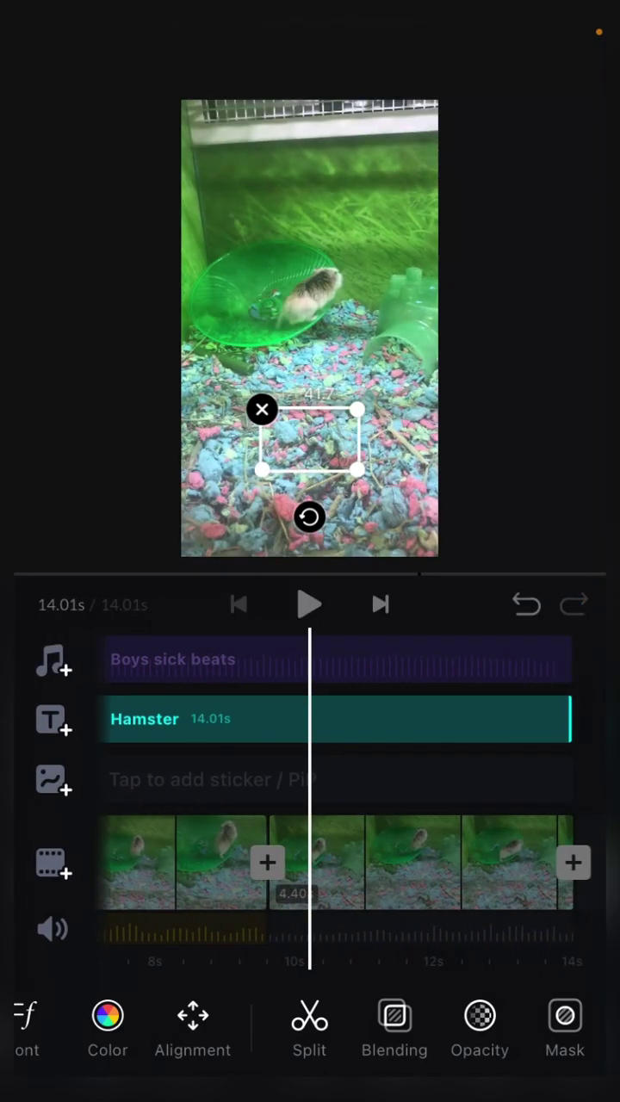
click(431, 861)
drag(259, 861, 559, 861)
drag(517, 861, 172, 861)
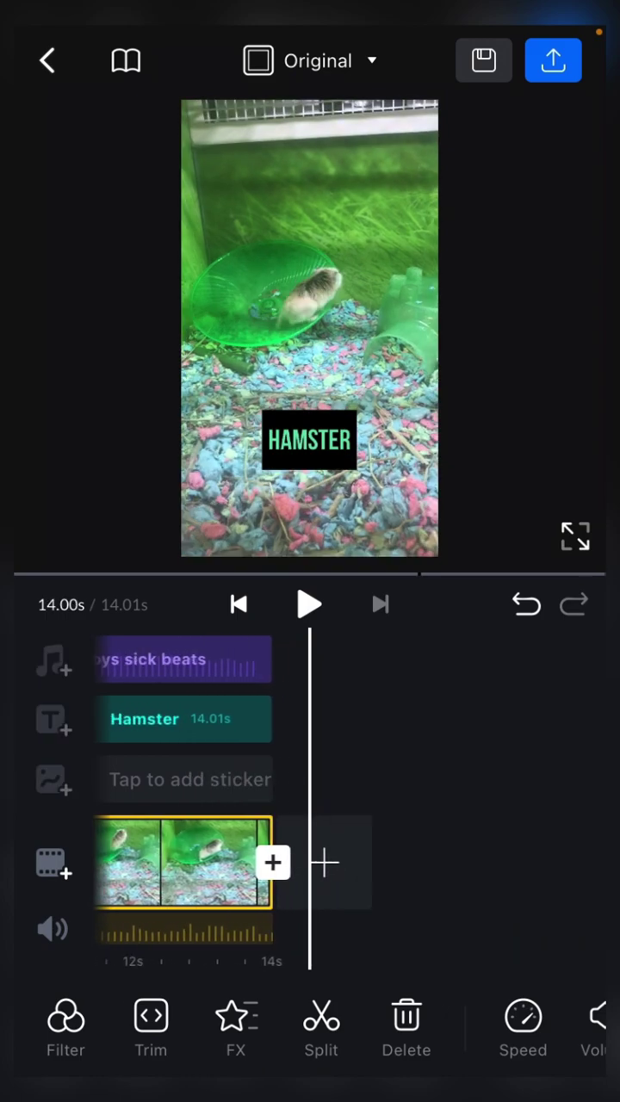
drag(259, 861, 560, 862)
drag(517, 861, 172, 861)
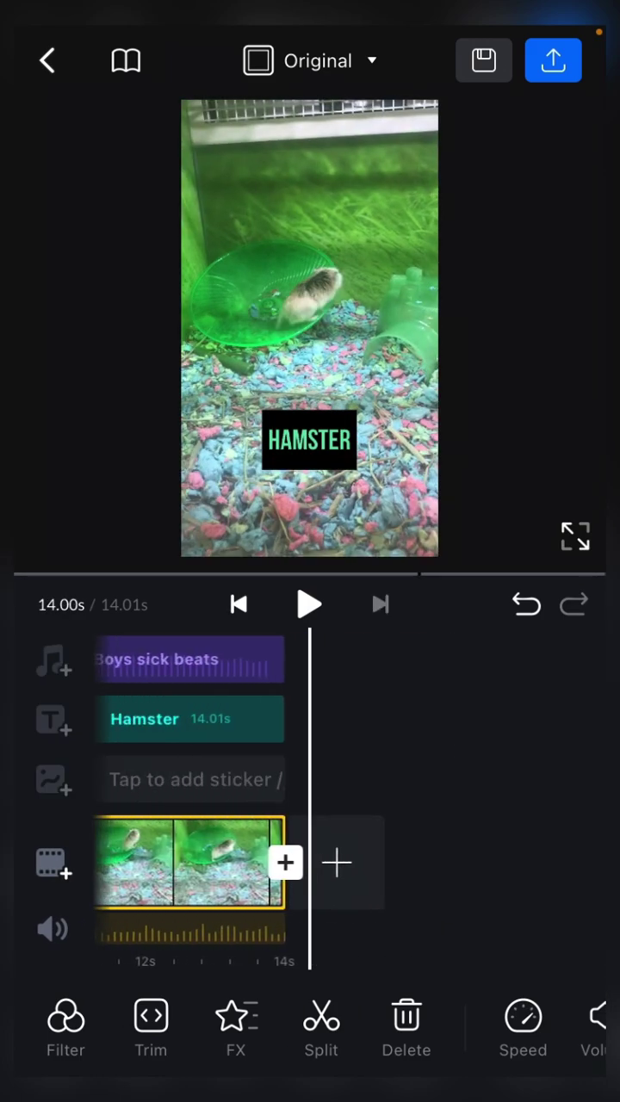
drag(215, 861, 517, 861)
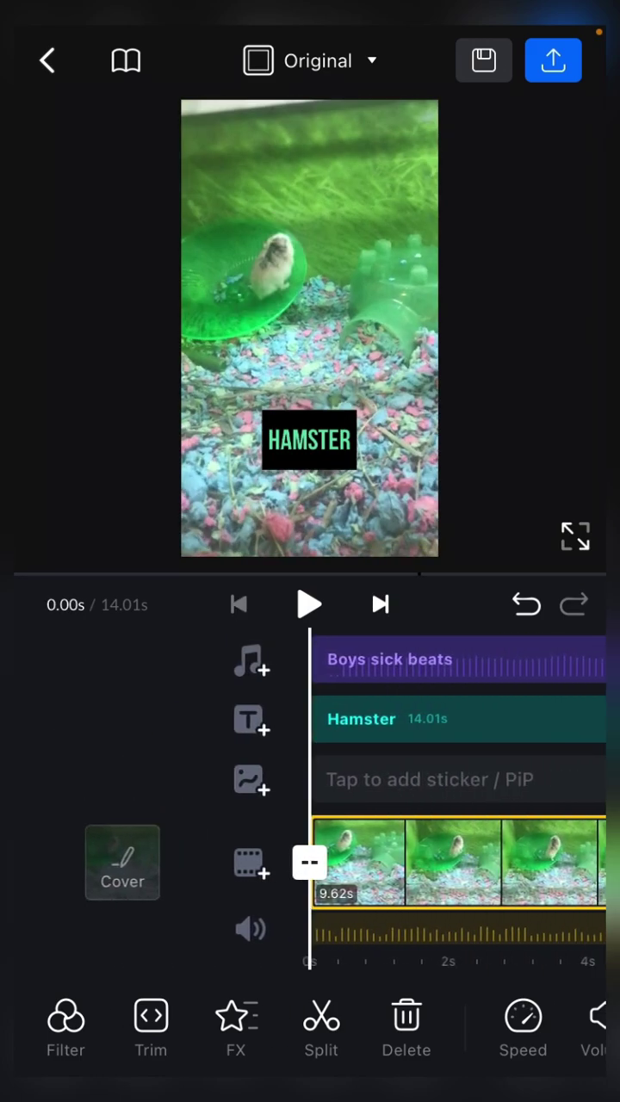
mouse_move(516, 861)
mouse_down()
mouse_move(172, 862)
mouse_move(516, 861)
mouse_up()
mouse_move(517, 861)
mouse_down()
mouse_move(173, 861)
mouse_move(517, 861)
mouse_up()
- Insert the 9.29s TV-static stock clip at the start, ahead of the hamster footage
click(251, 864)
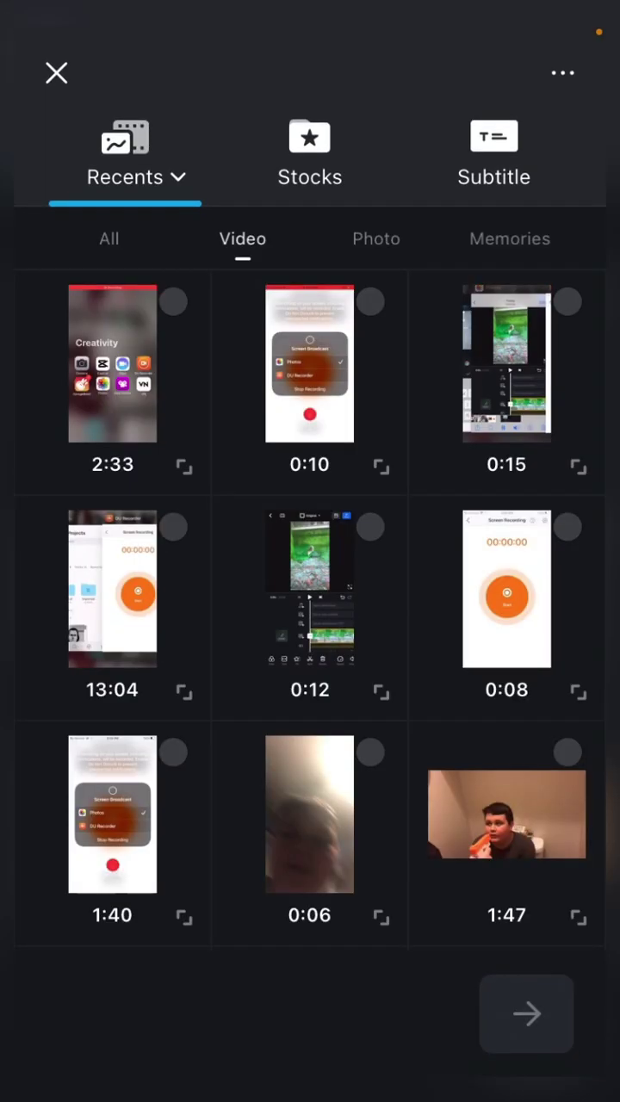
click(376, 238)
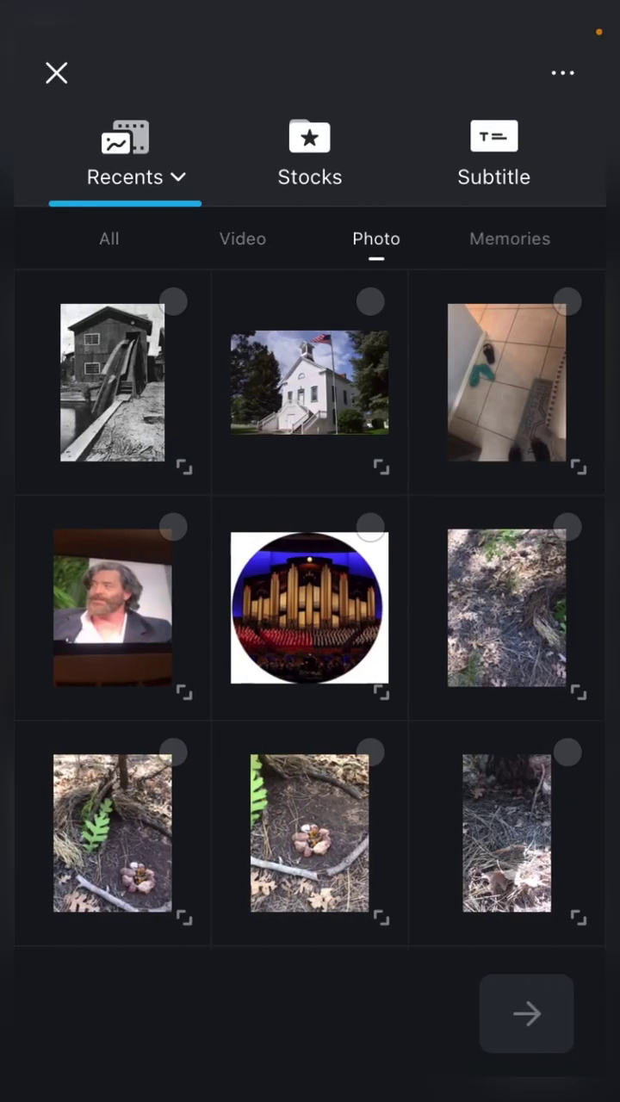
click(309, 151)
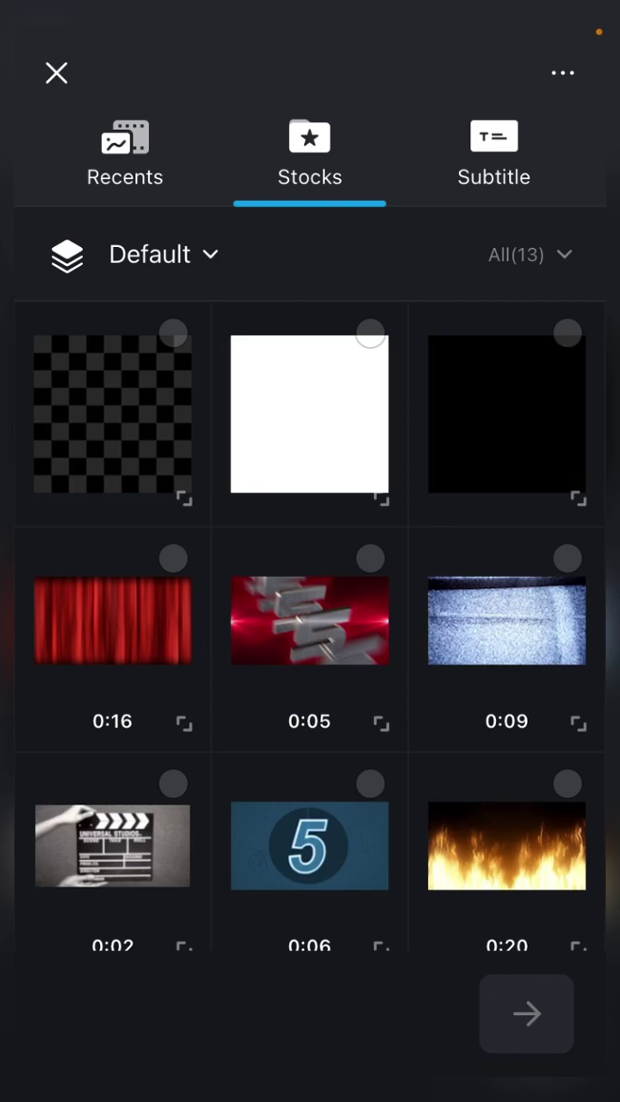
scroll(310, 627, down, 5)
scroll(310, 627, up, 5)
scroll(310, 627, down, 5)
scroll(310, 627, up, 3)
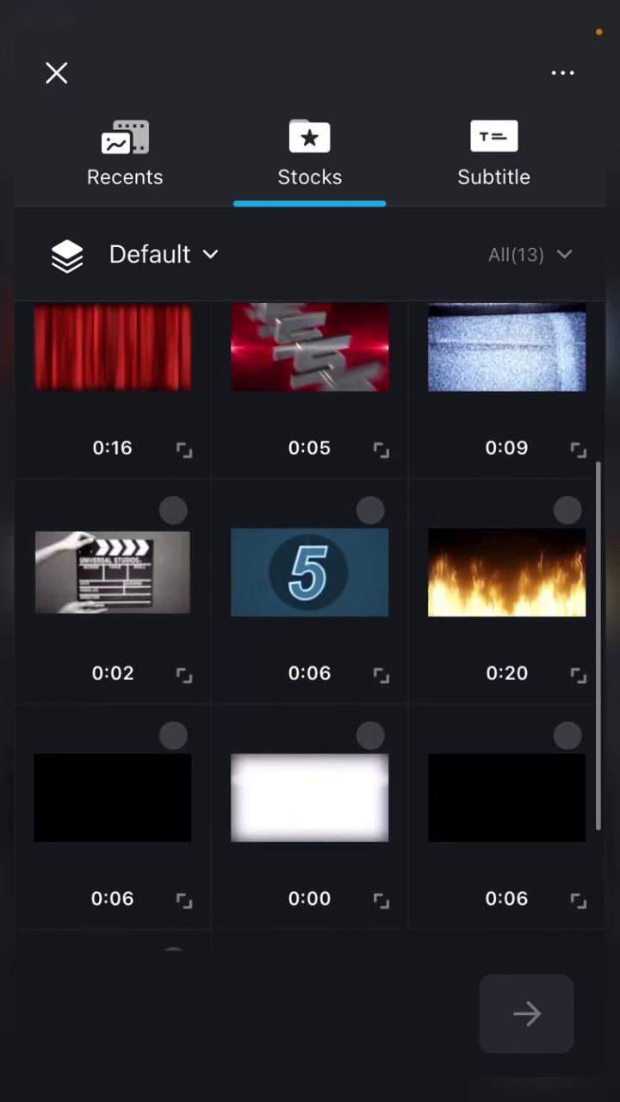
scroll(310, 627, up, 2)
click(507, 564)
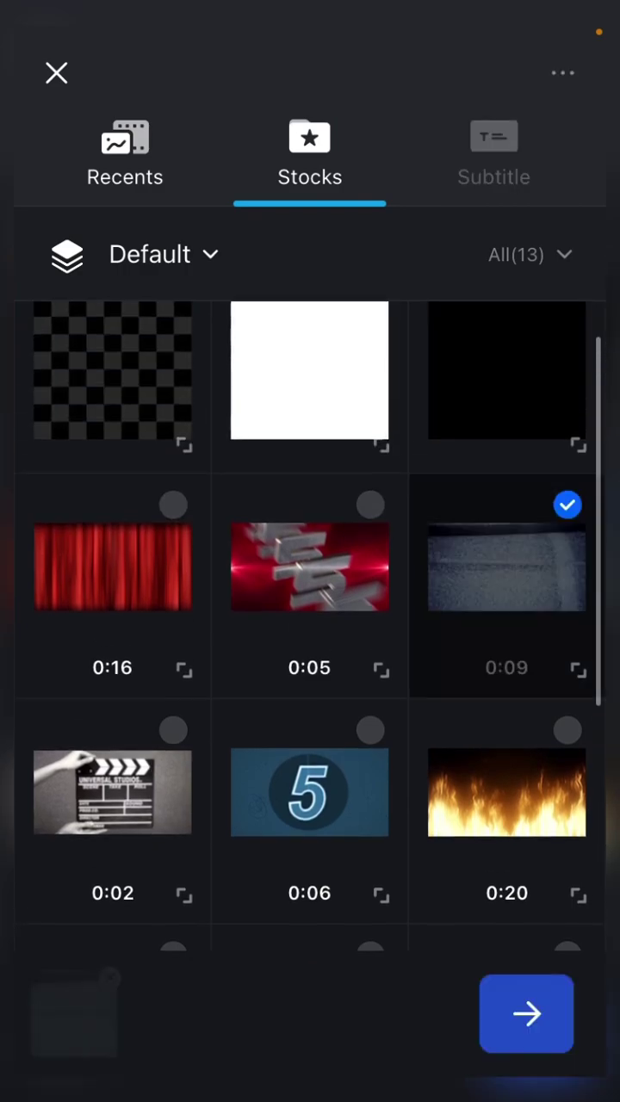
click(527, 1014)
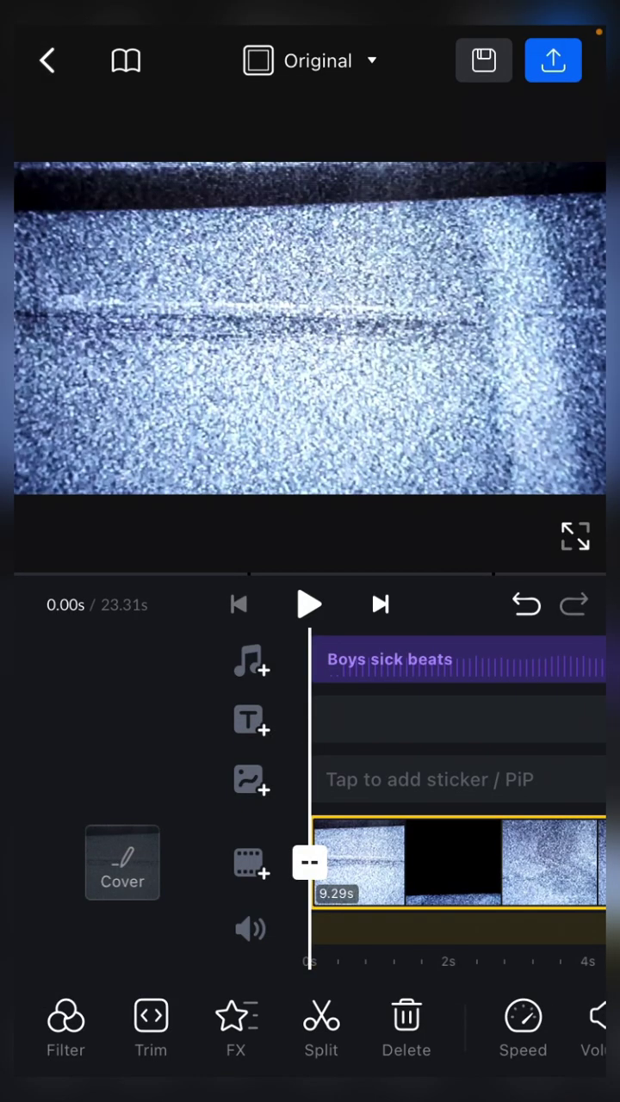
- Add a title text clip over the TV-static intro
mouse_move(517, 861)
mouse_down()
mouse_move(172, 862)
mouse_move(534, 862)
mouse_up()
mouse_move(431, 861)
mouse_down()
mouse_move(345, 861)
mouse_move(465, 861)
mouse_up()
click(250, 720)
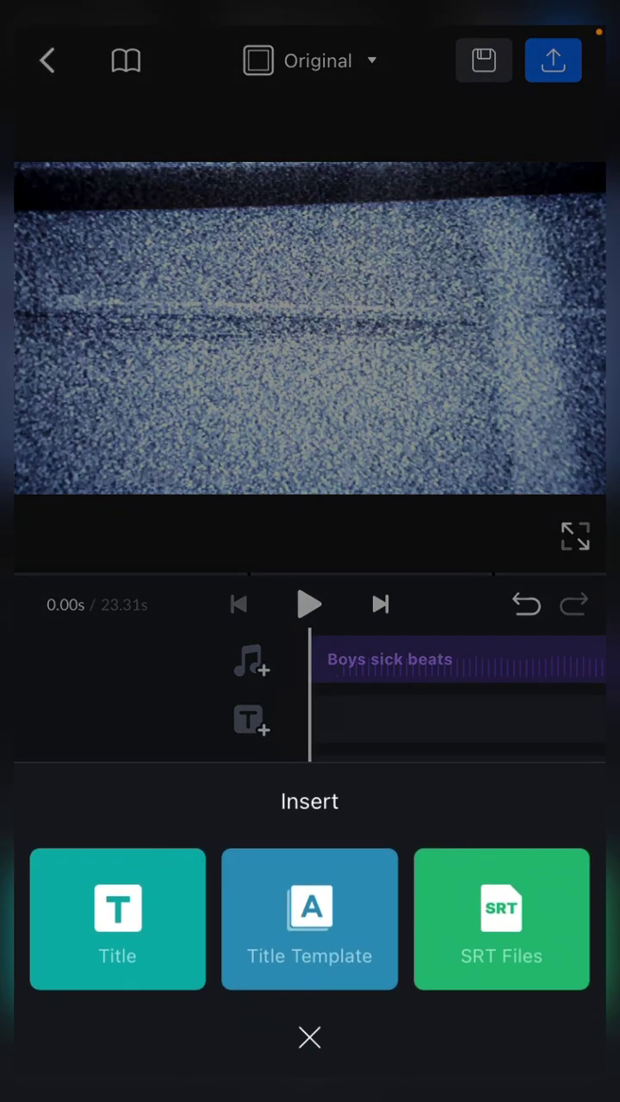
click(117, 919)
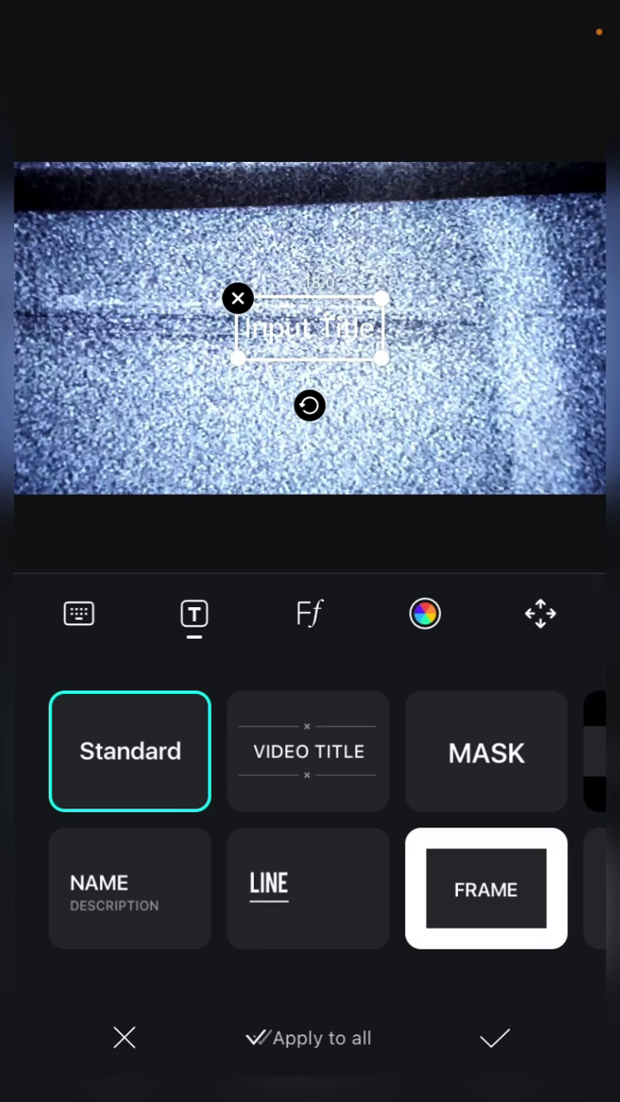
click(494, 1038)
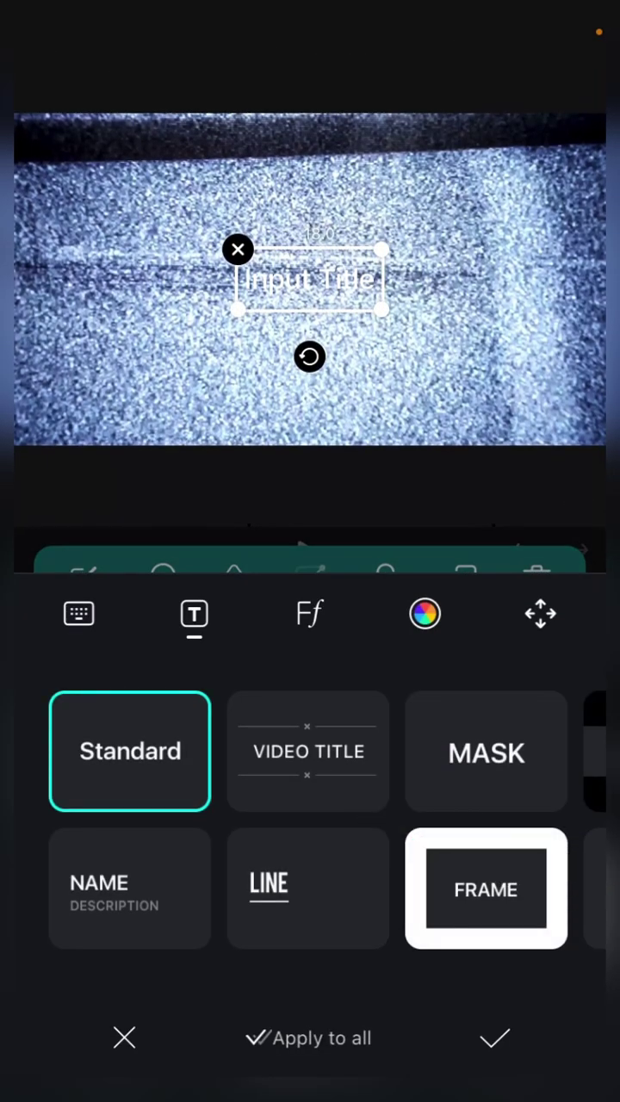
- Give the title a Bubble style, dictate 'Awesome hamster', and select the second blank title
scroll(310, 820, right, 10)
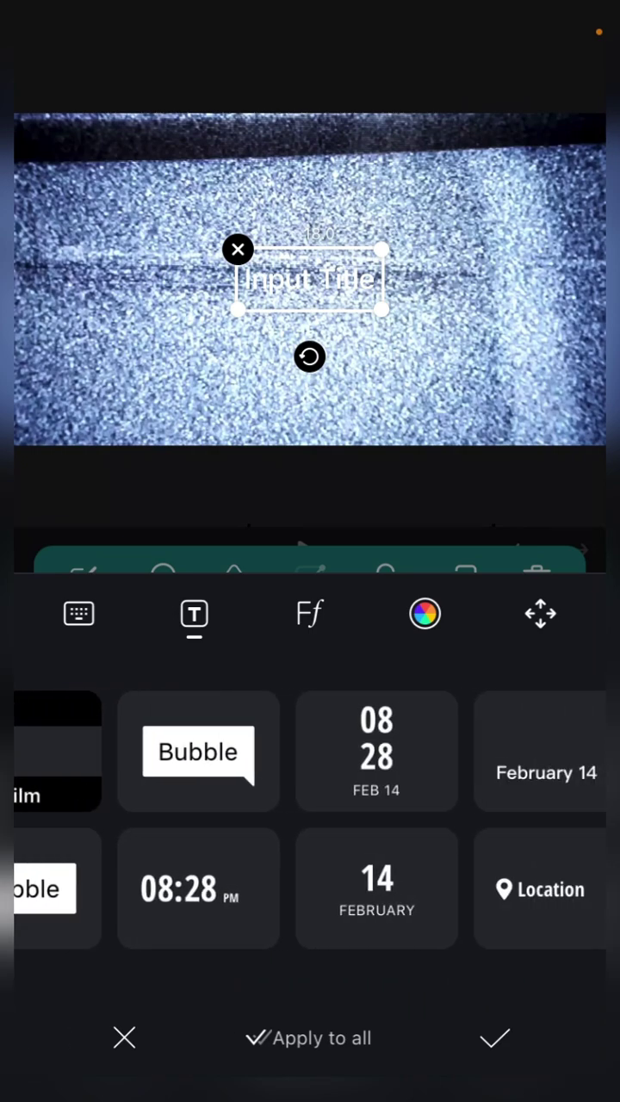
click(189, 752)
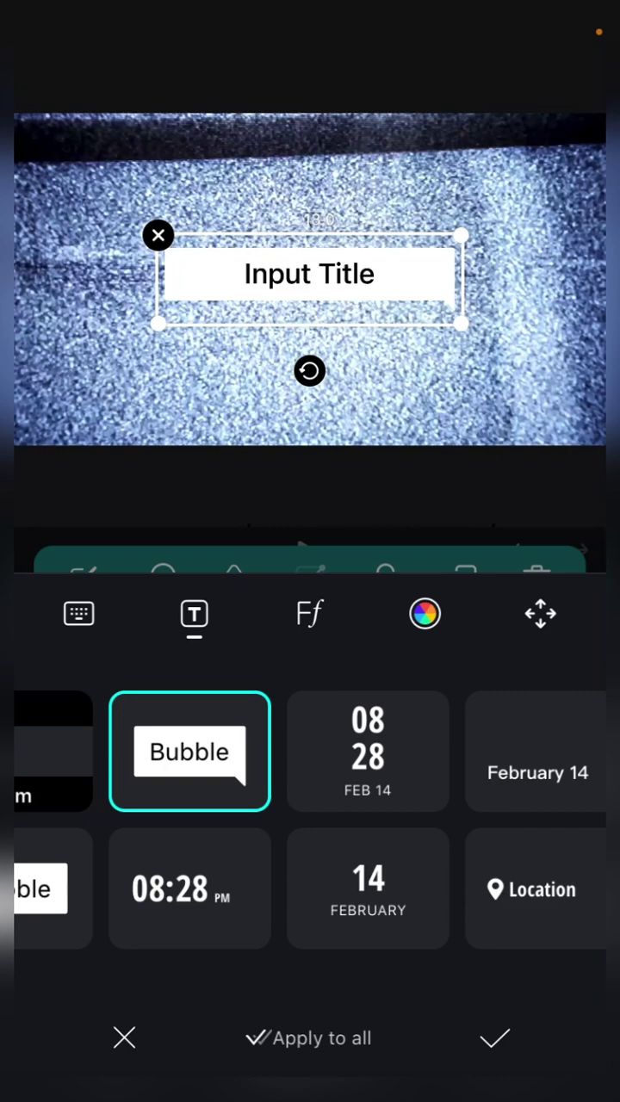
click(78, 613)
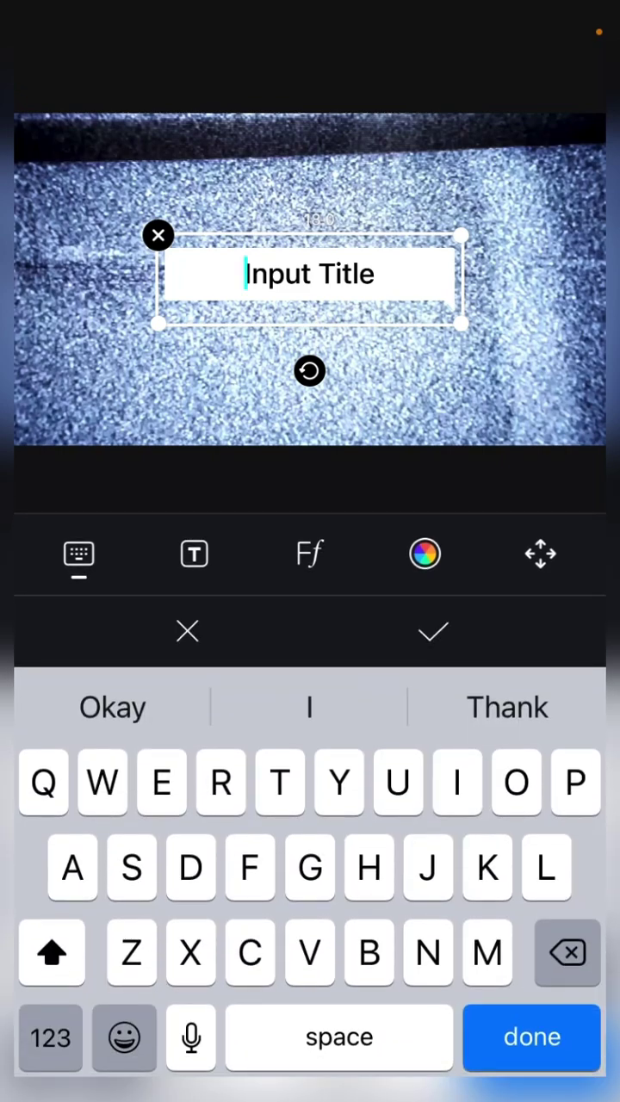
click(191, 1037)
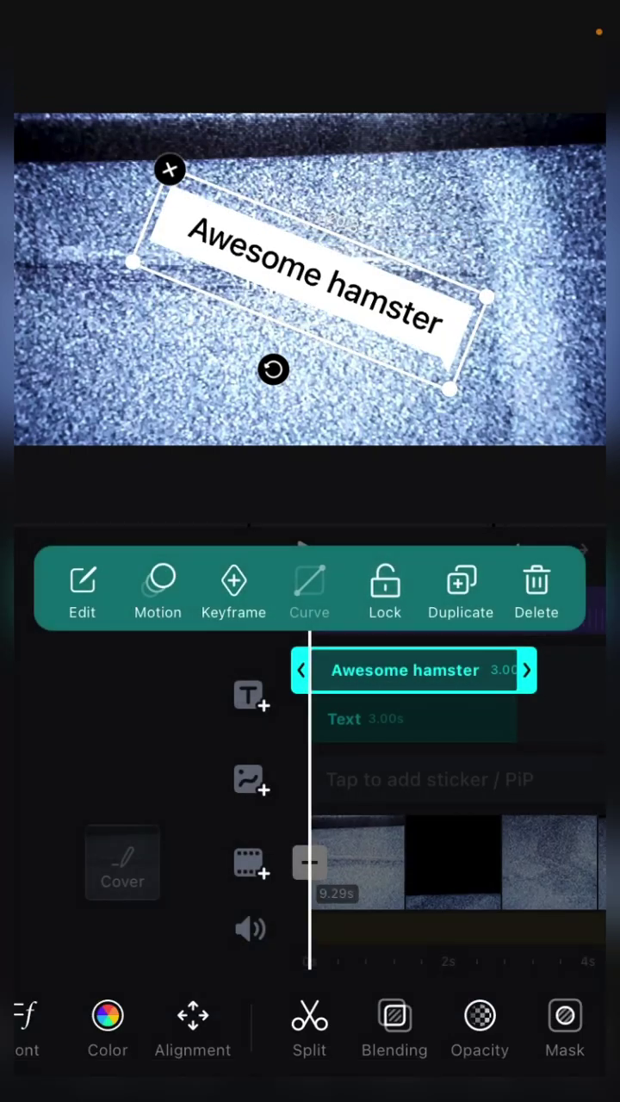
click(396, 719)
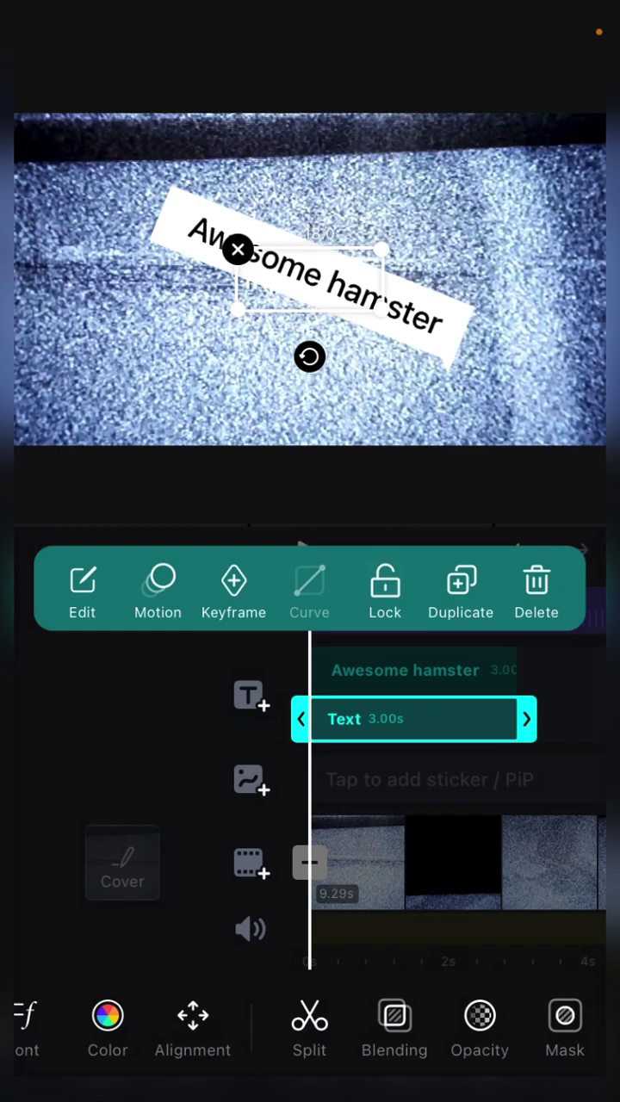
- Apply the white Bubble style to the blank second title
click(82, 593)
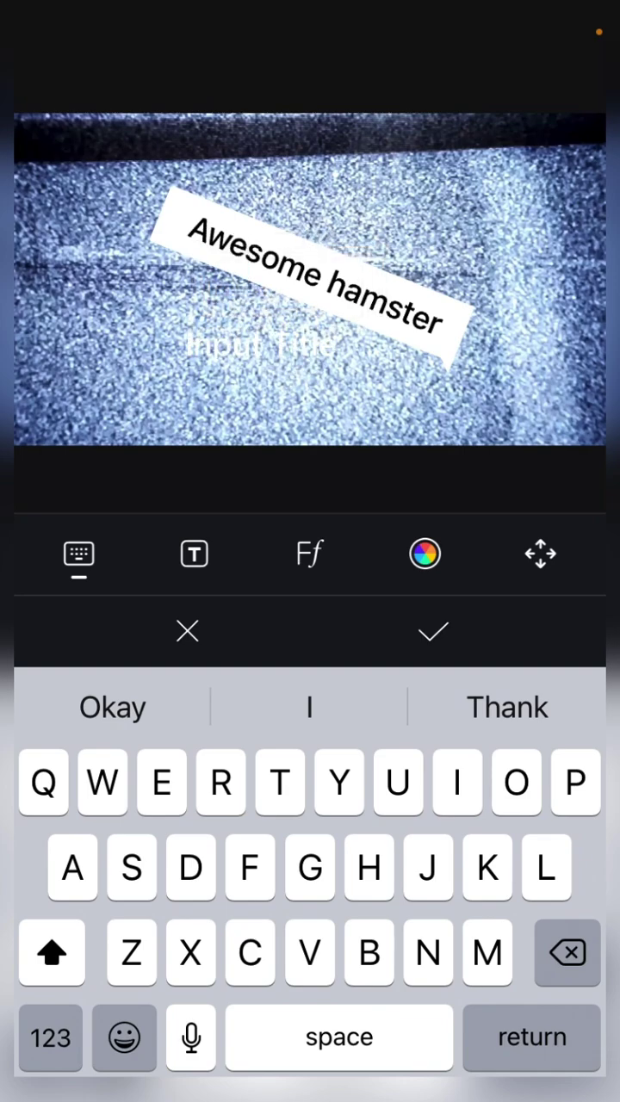
click(258, 349)
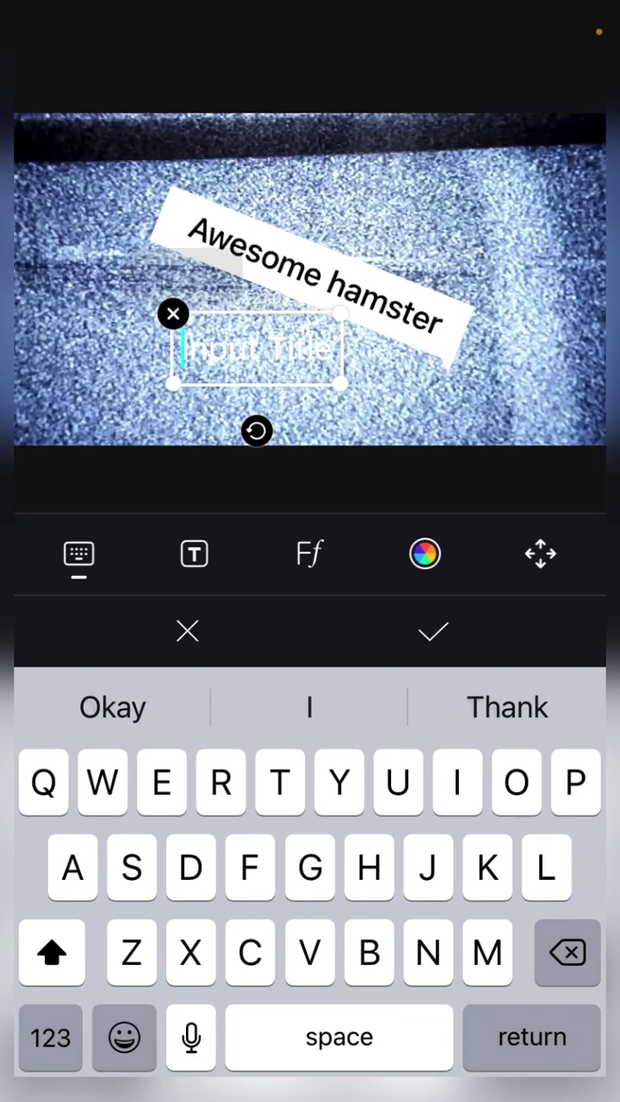
click(194, 553)
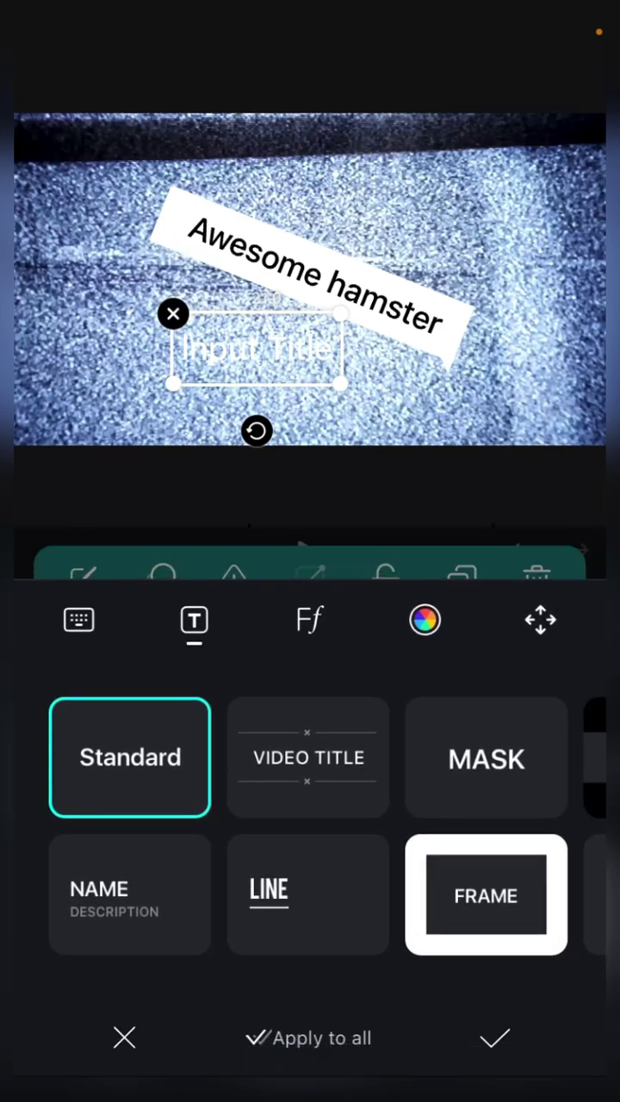
drag(482, 826, 155, 826)
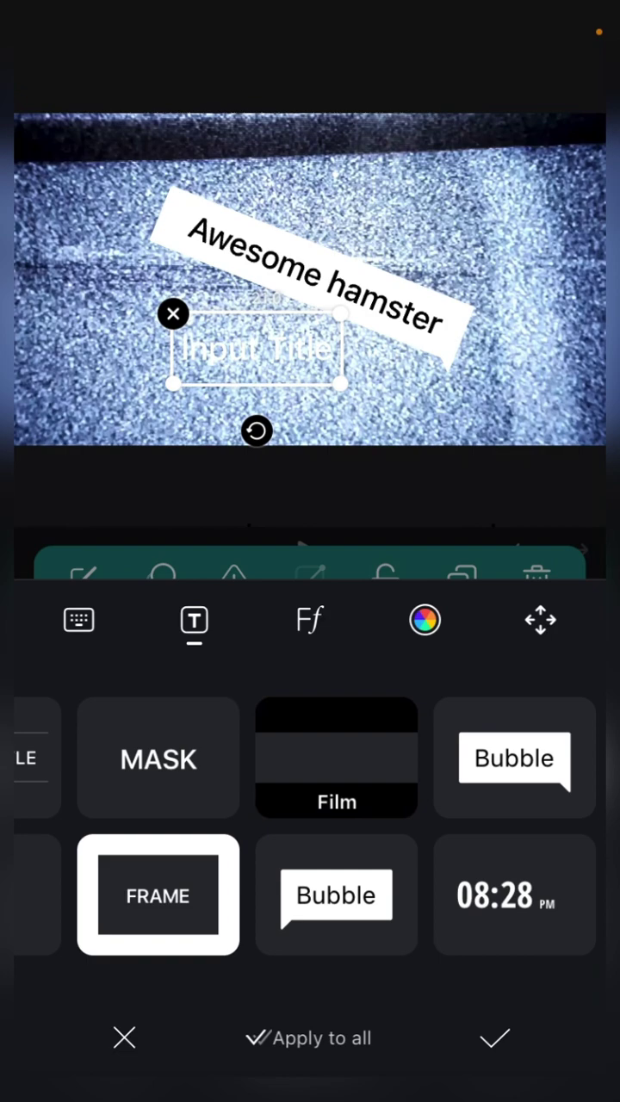
click(336, 895)
drag(259, 827, 414, 826)
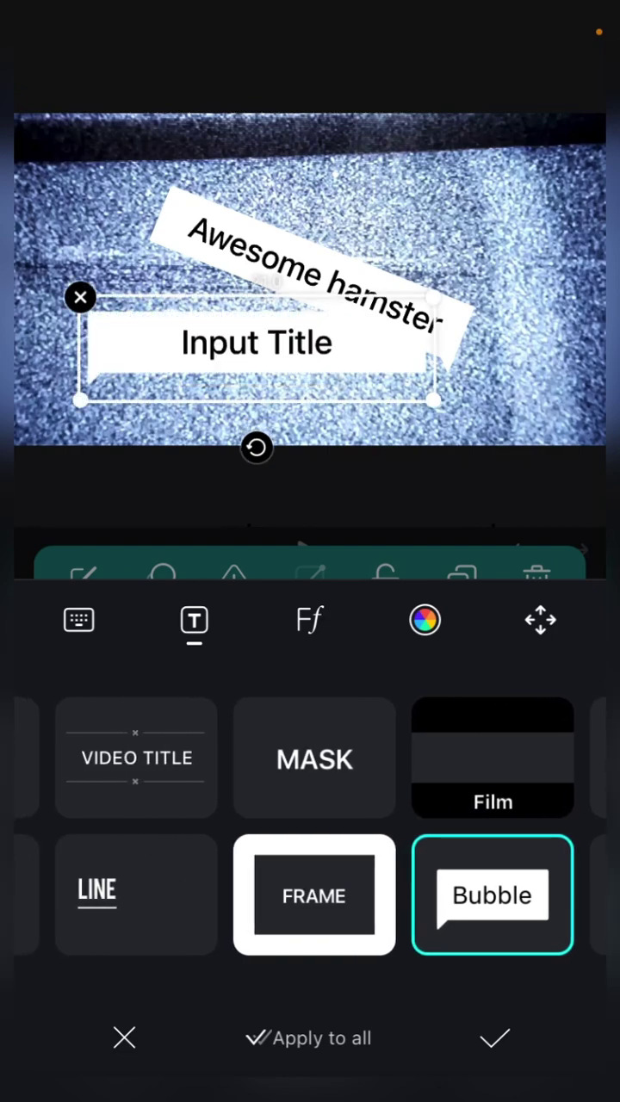
- Dictate 'Welcome to' as the second title's text and confirm it
click(79, 620)
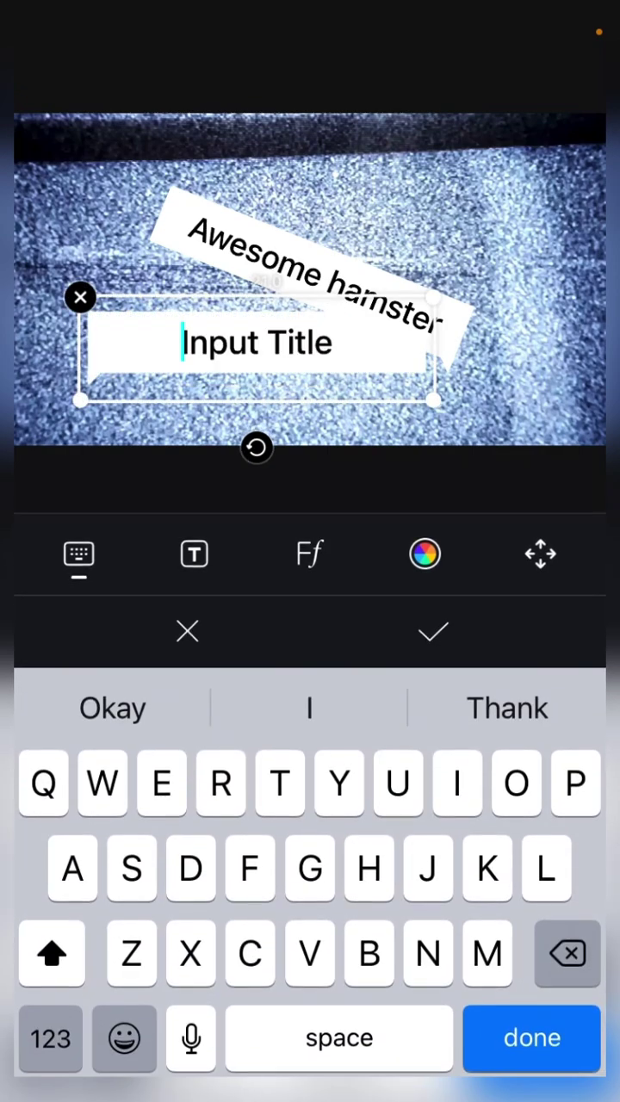
click(192, 1033)
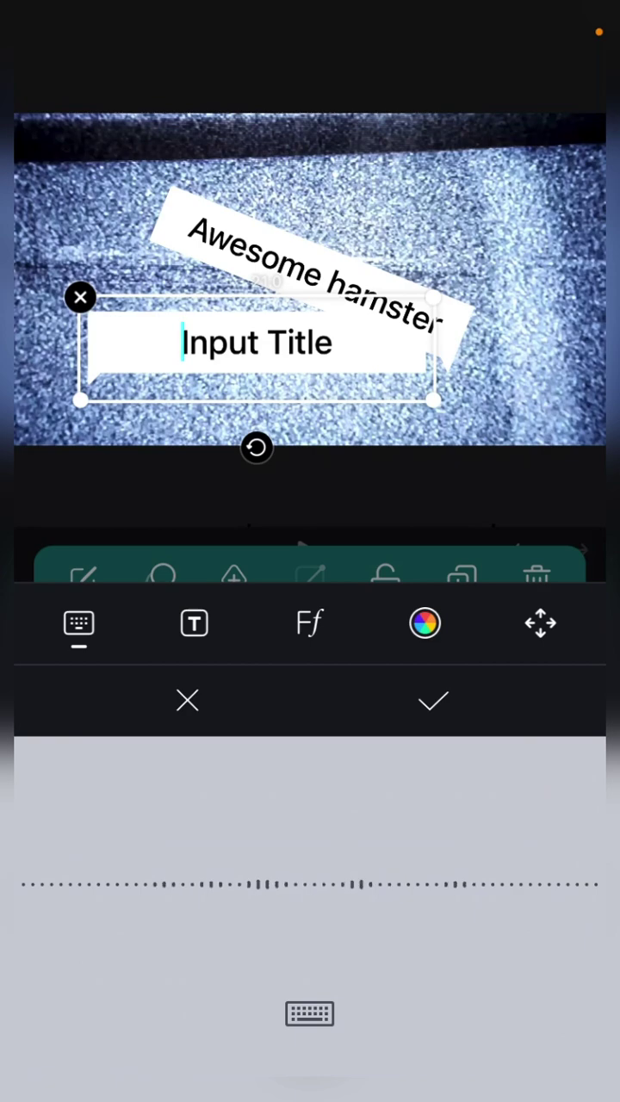
click(309, 1013)
text(Welcome to)
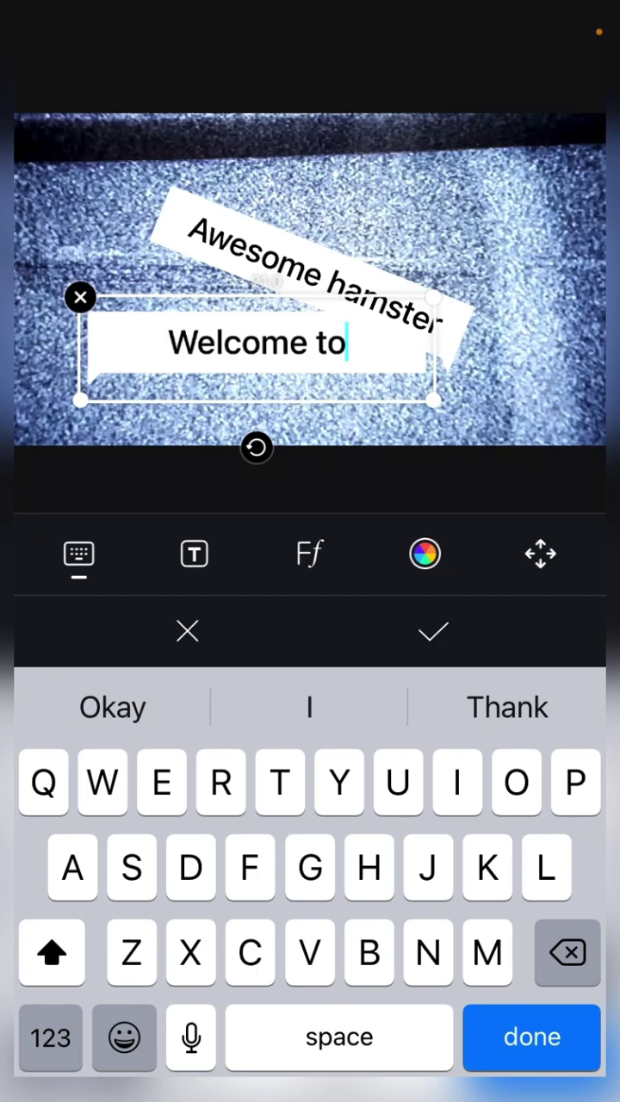
click(433, 632)
- Level the Awesome hamster bubble and place it directly above the Welcome to bubble
click(404, 669)
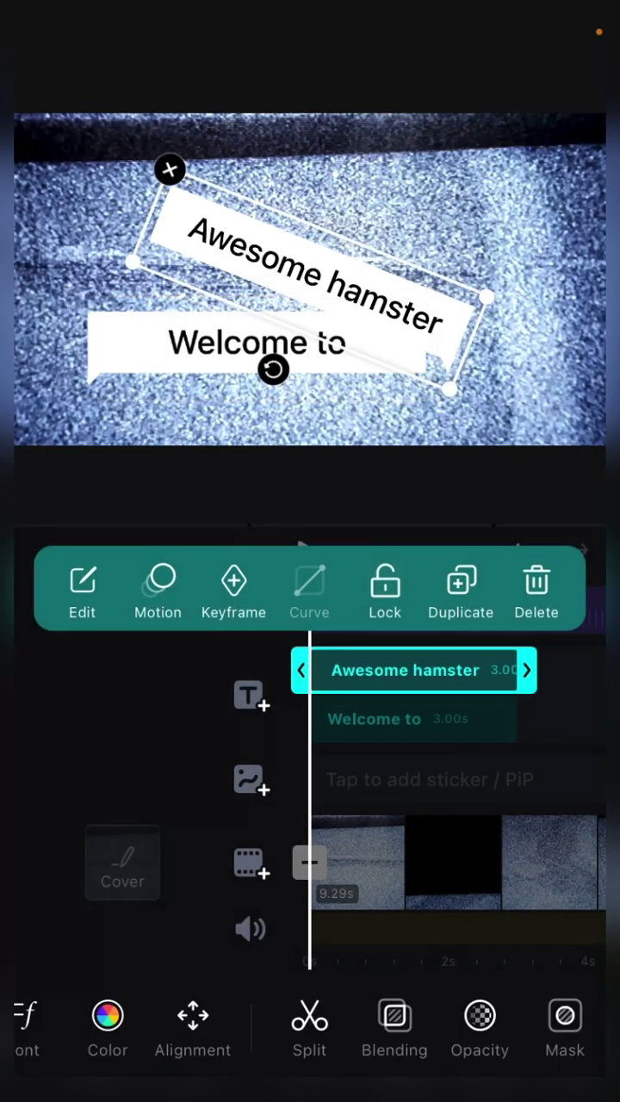
drag(314, 267, 375, 211)
click(374, 719)
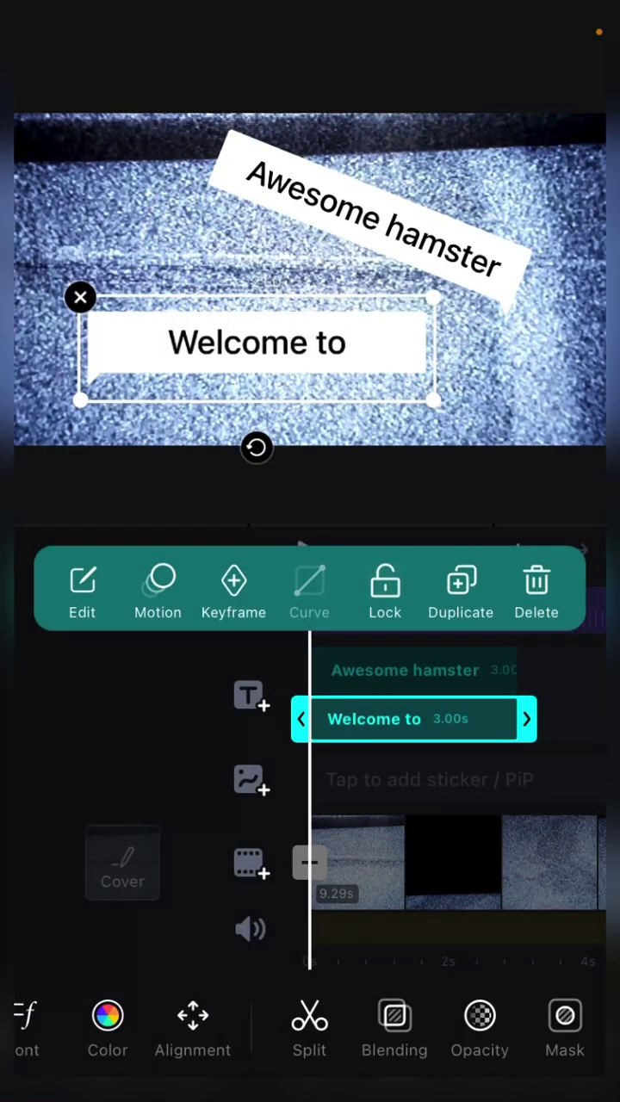
mouse_move(257, 341)
mouse_down()
mouse_move(278, 317)
mouse_move(281, 298)
mouse_move(278, 317)
mouse_up()
click(404, 670)
drag(332, 312, 368, 320)
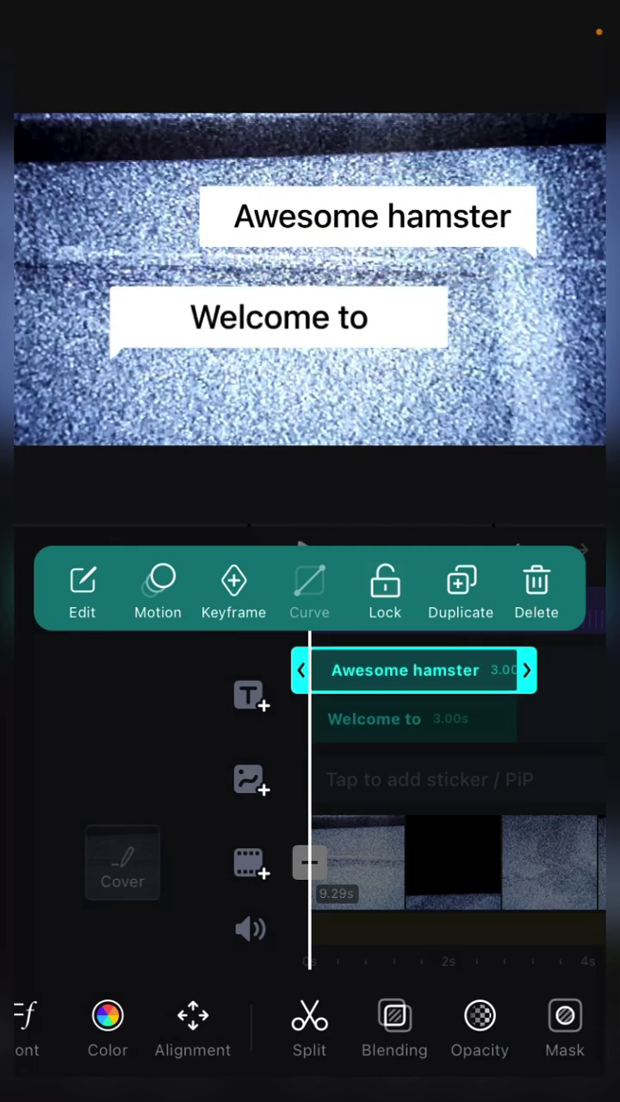
mouse_move(372, 216)
mouse_down()
mouse_move(372, 244)
mouse_move(315, 272)
mouse_move(307, 259)
mouse_move(282, 255)
mouse_up()
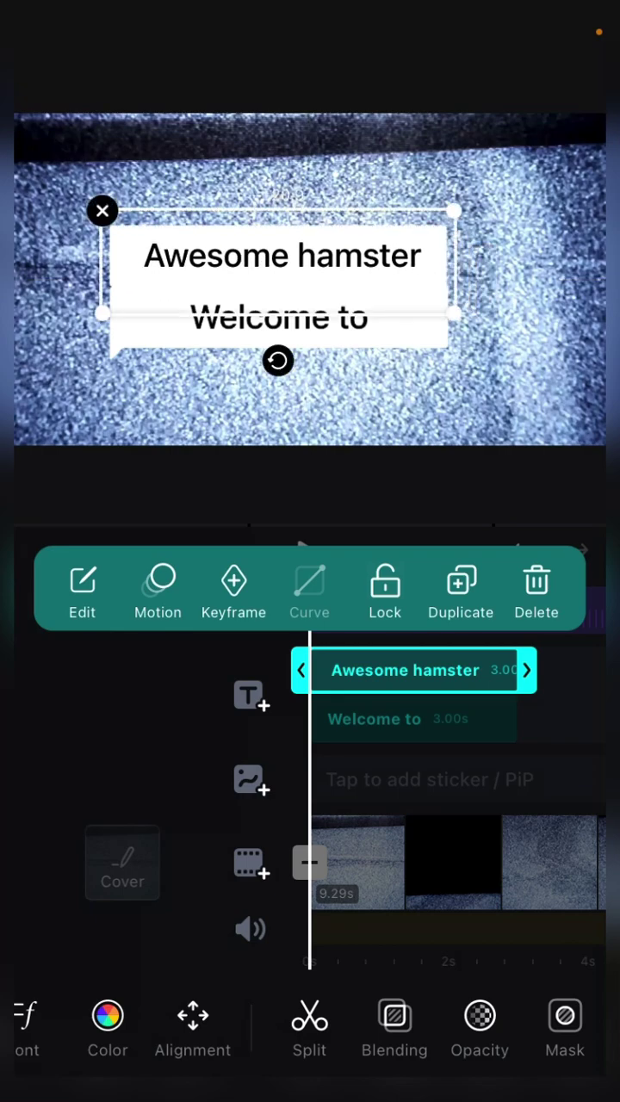
click(456, 861)
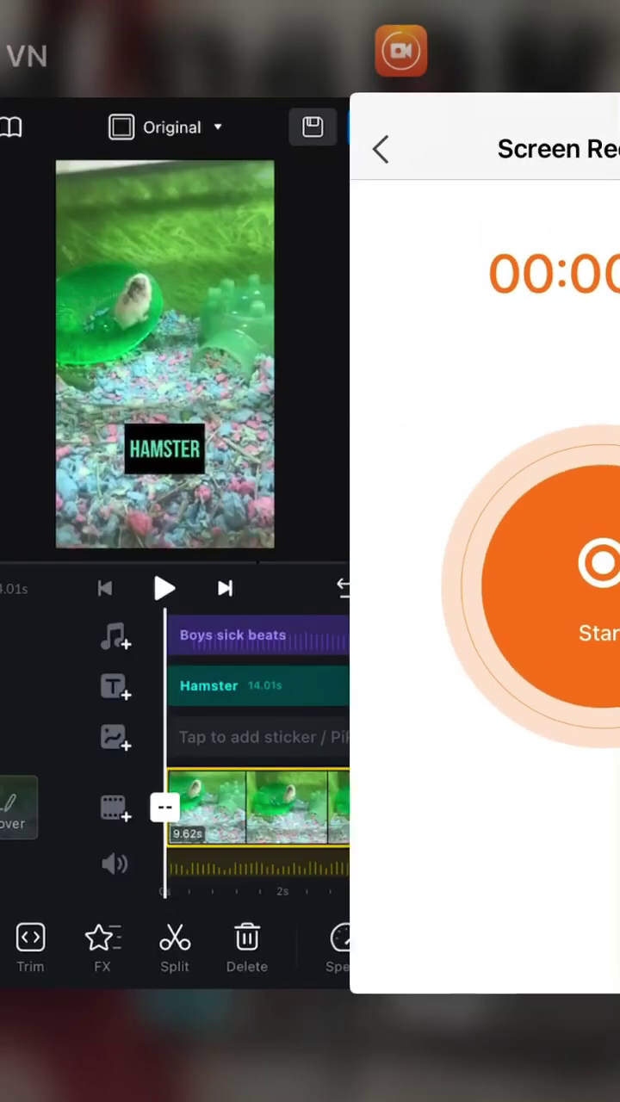
scroll(466, 878, right, 10)
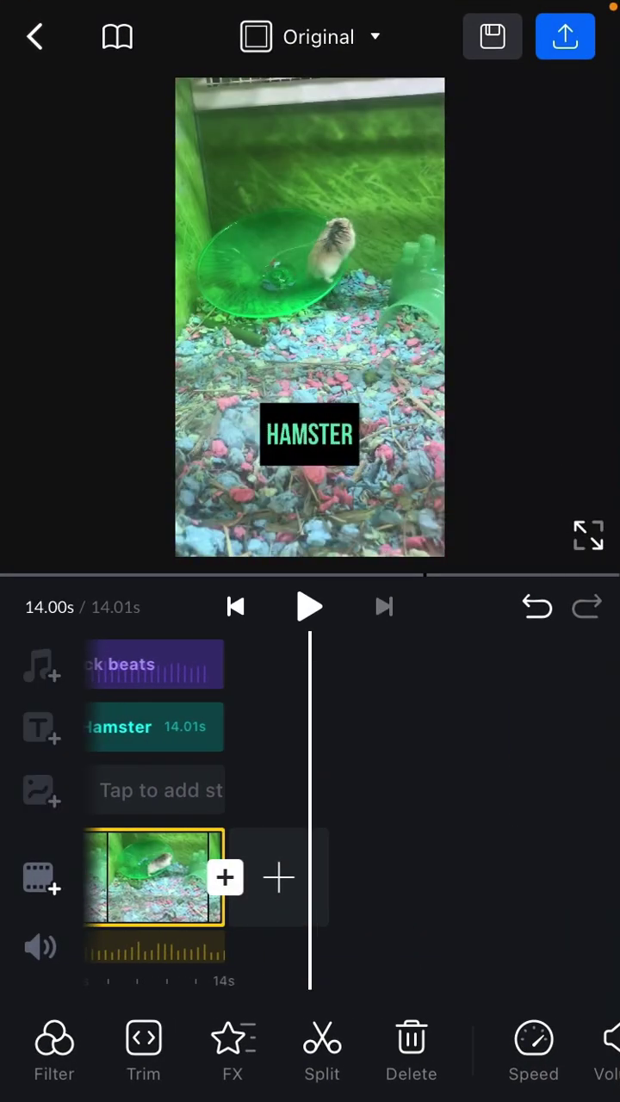
- Open the sticker insert options, then close them without adding anything
scroll(465, 878, left, 10)
scroll(465, 879, right, 10)
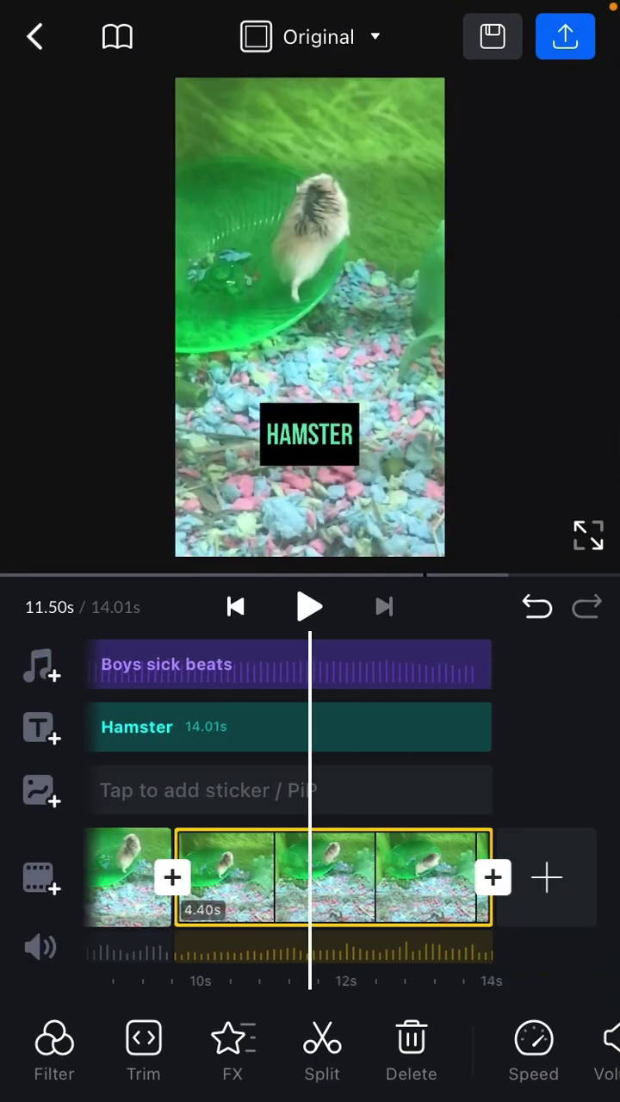
scroll(465, 878, left, 10)
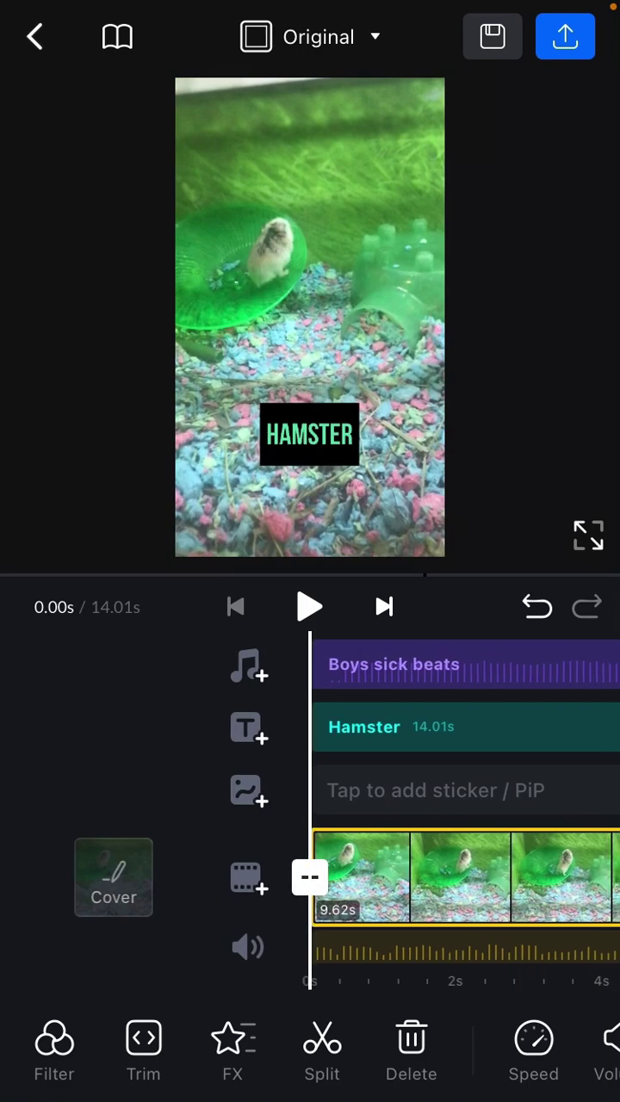
click(248, 791)
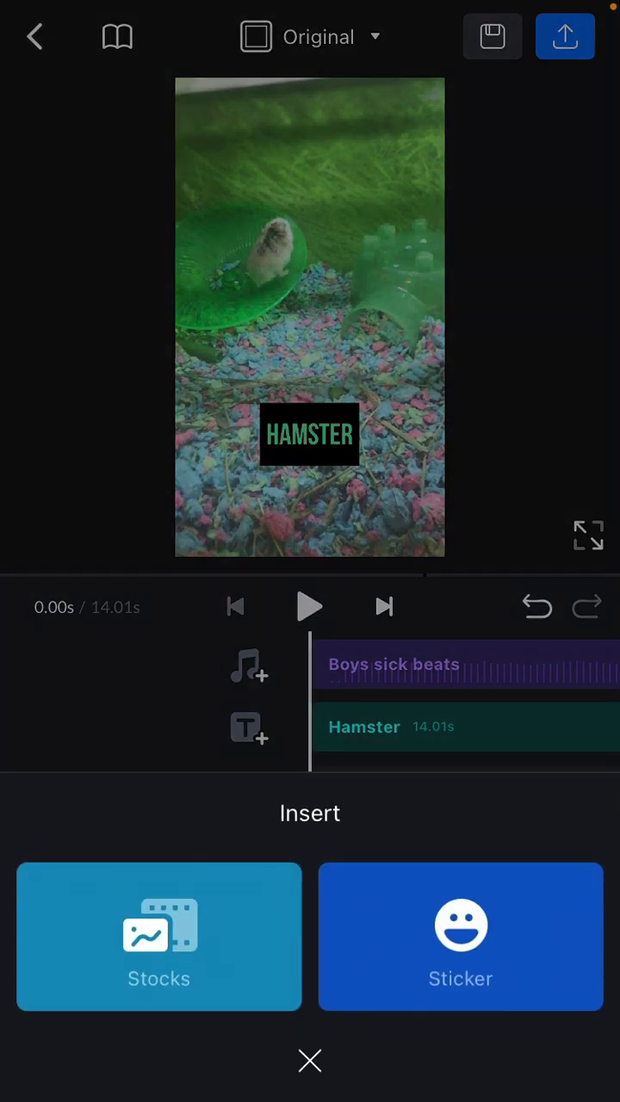
click(159, 938)
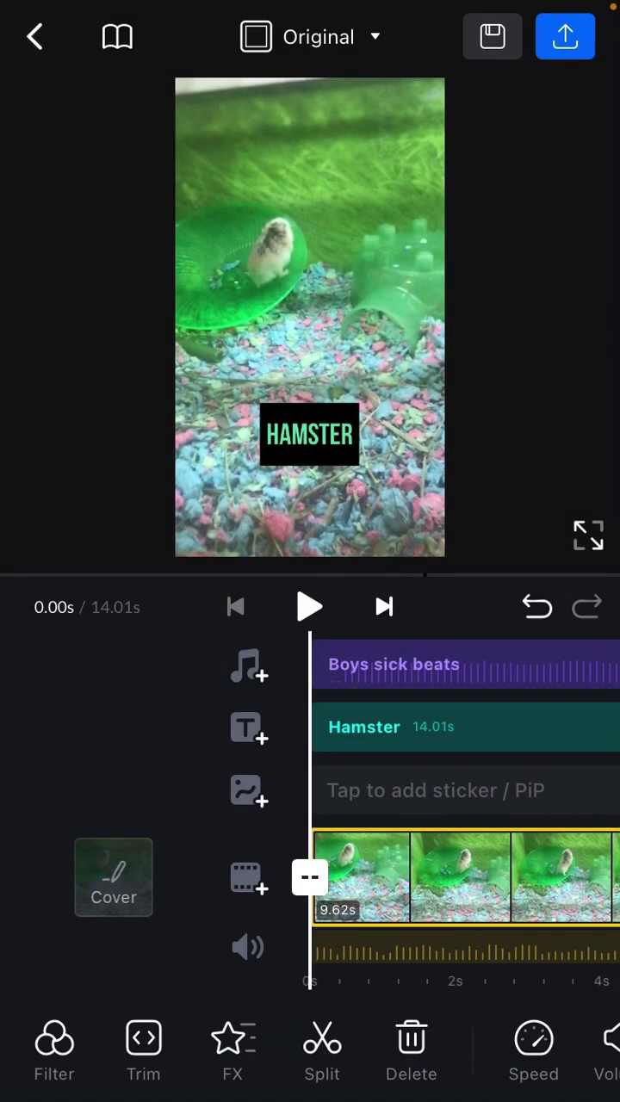
click(537, 607)
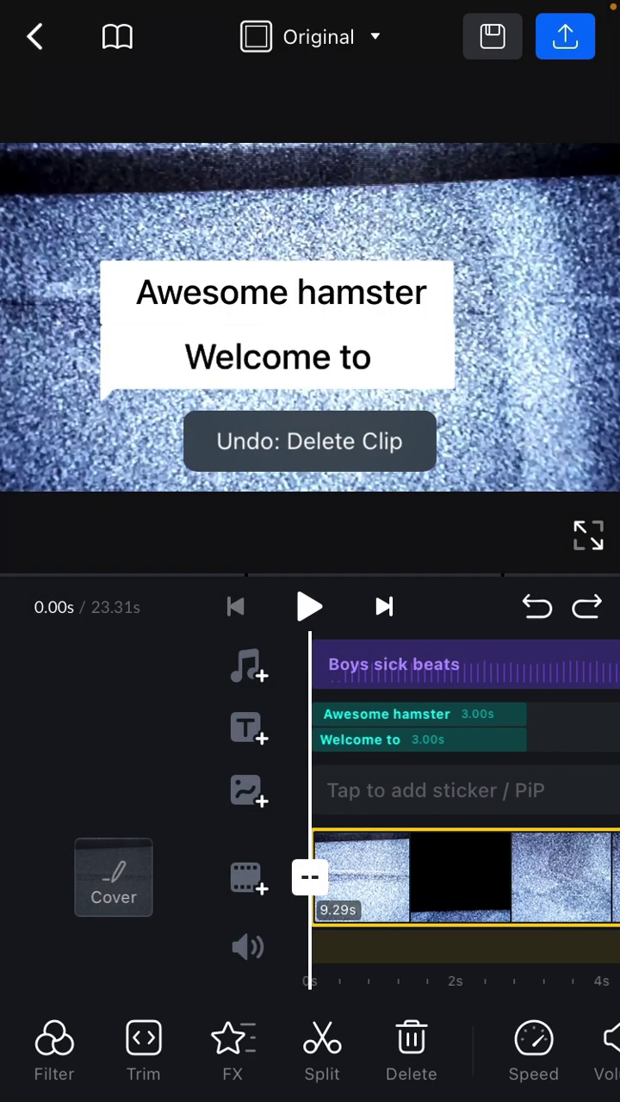
scroll(465, 878, right, 5)
scroll(345, 878, left, 5)
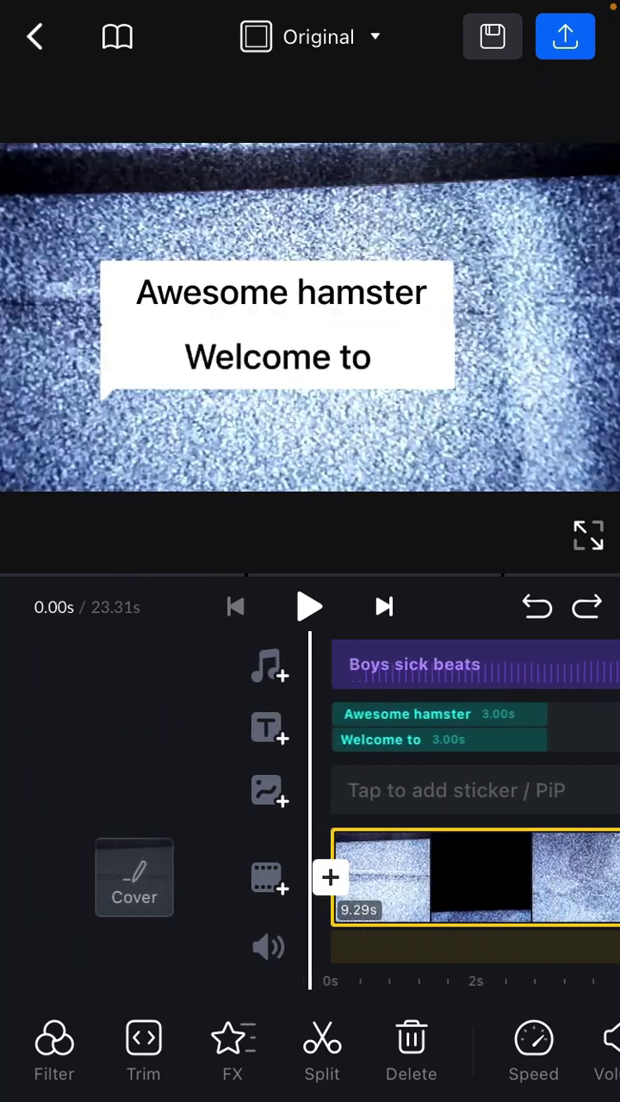
scroll(344, 878, right, 5)
scroll(345, 878, right, 10)
scroll(344, 878, left, 15)
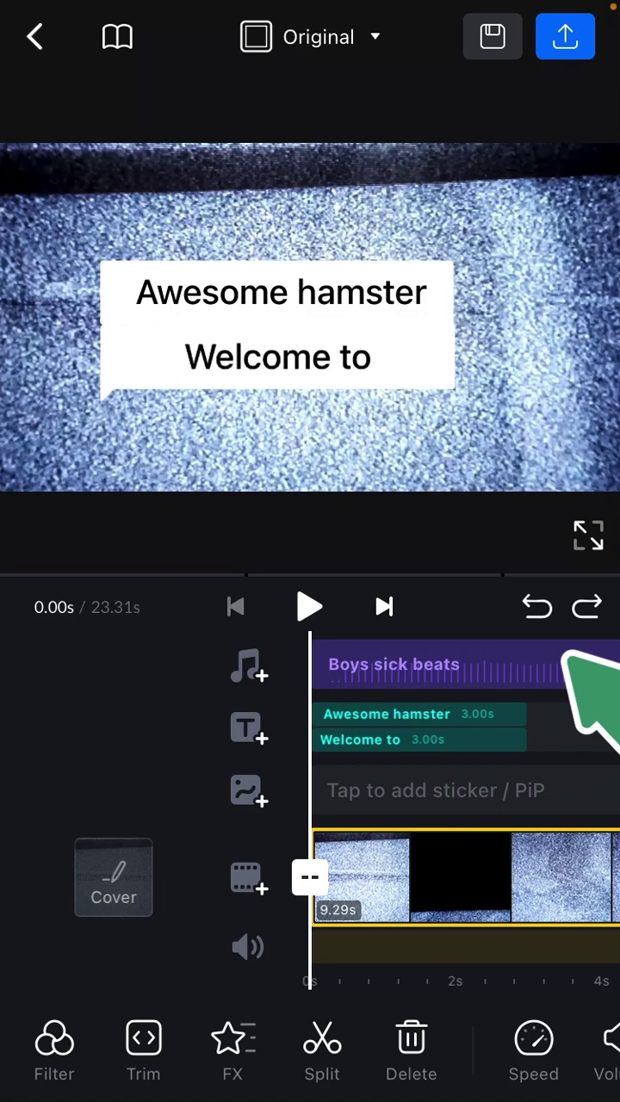
drag(564, 659, 216, 659)
drag(216, 876, 560, 877)
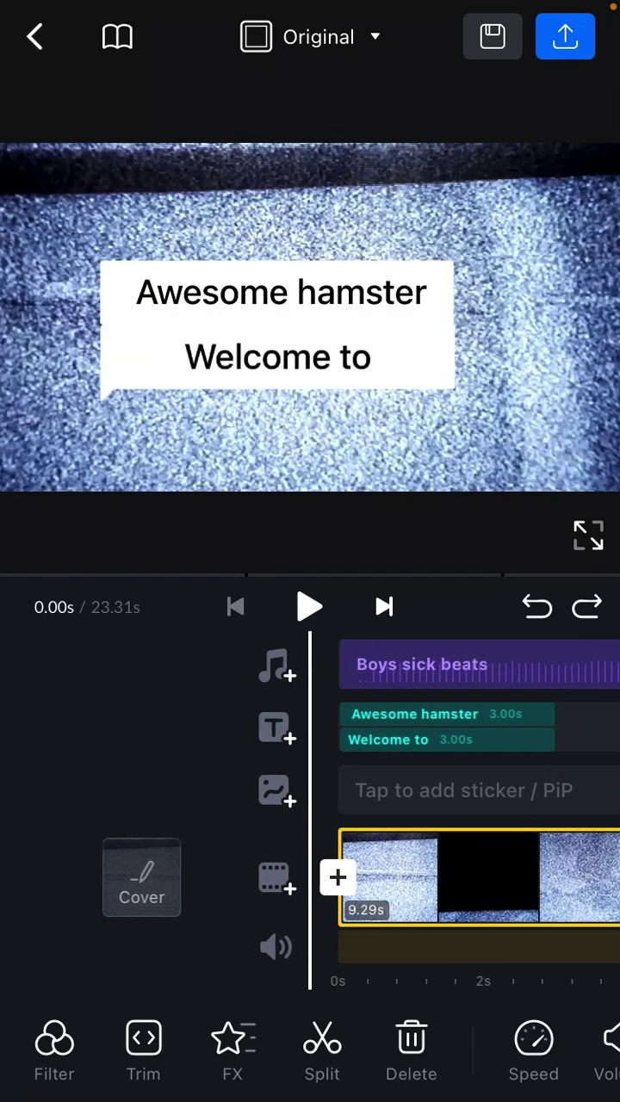
- Lengthen the Awesome hamster text clip to 8.89s across the static intro
drag(473, 876, 214, 877)
click(155, 711)
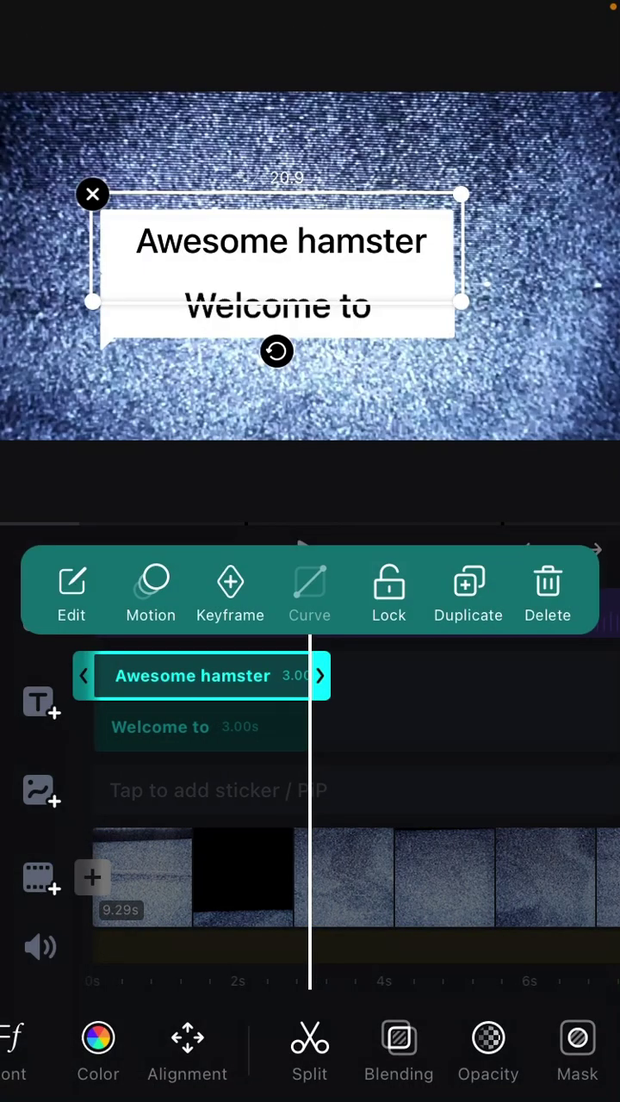
mouse_move(320, 676)
mouse_down()
mouse_move(584, 676)
mouse_move(170, 676)
mouse_move(406, 676)
mouse_move(329, 676)
mouse_up()
click(216, 879)
- Extend Welcome to to the video end, then trim it to match 8.89s
drag(258, 879, 408, 879)
drag(215, 879, 586, 879)
click(360, 740)
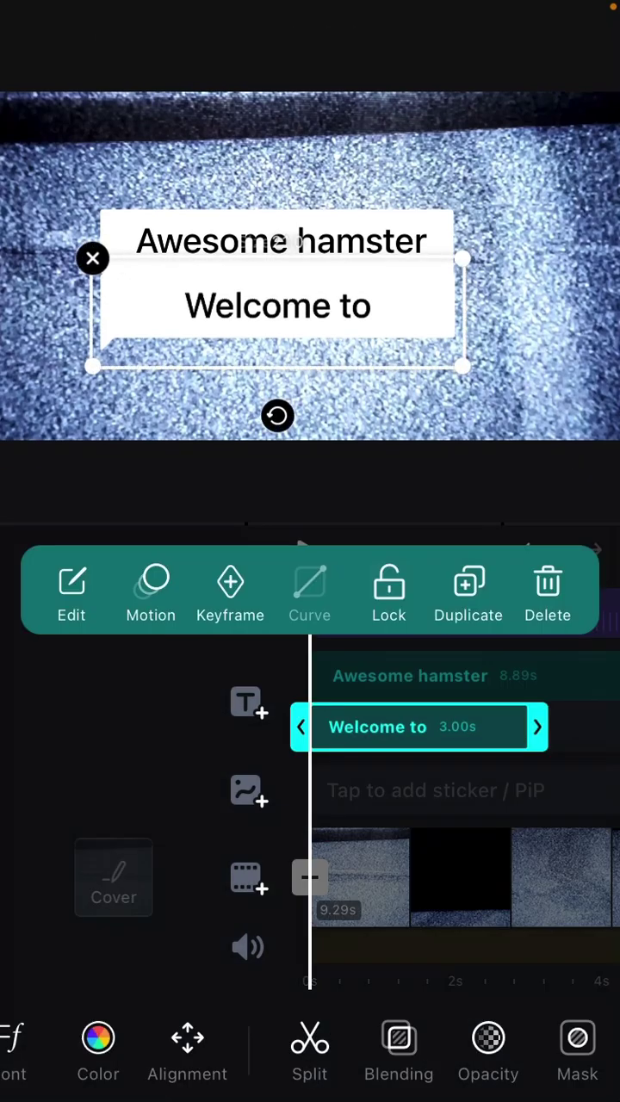
click(537, 726)
click(349, 580)
drag(588, 726, 493, 726)
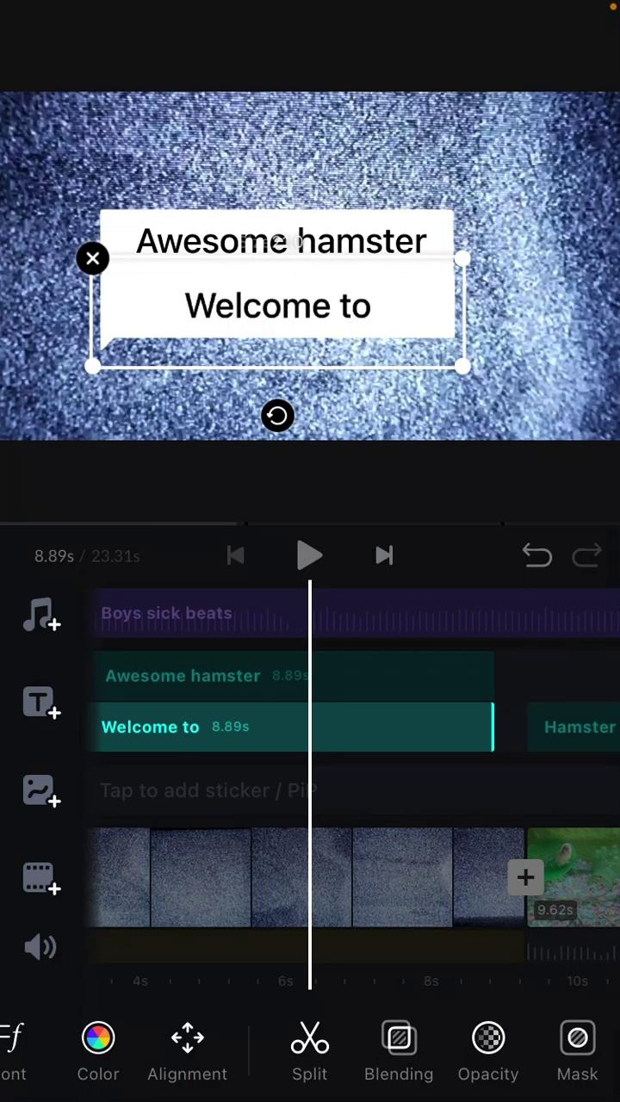
click(499, 727)
- Move the Welcome to text layer into the top row, above Awesome hamster
click(388, 879)
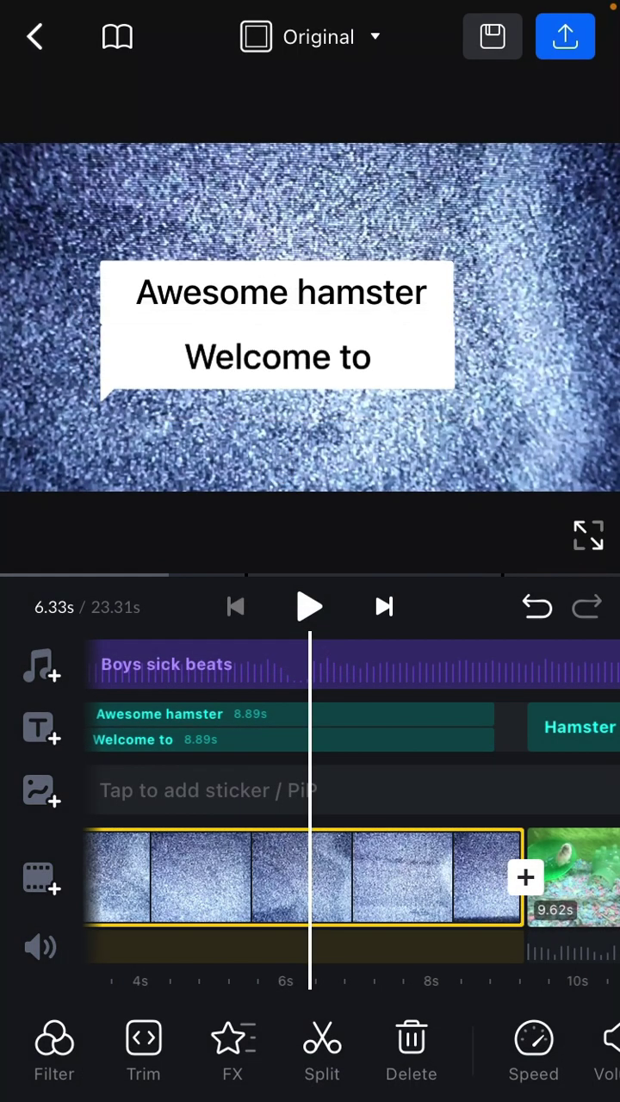
drag(172, 879, 534, 879)
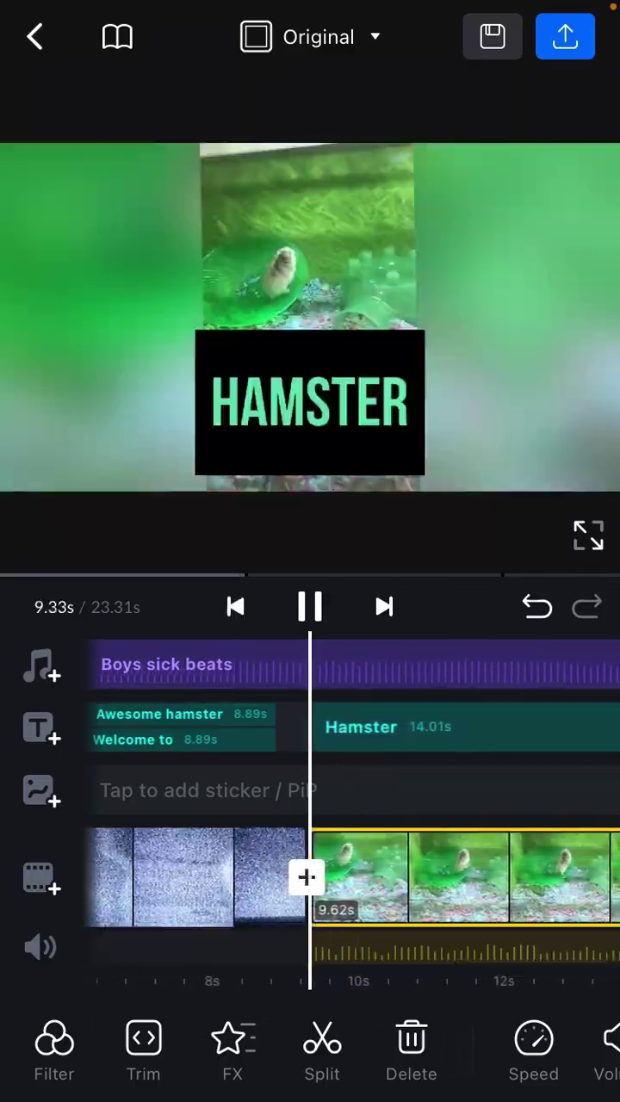
drag(258, 879, 595, 879)
drag(430, 878, 250, 878)
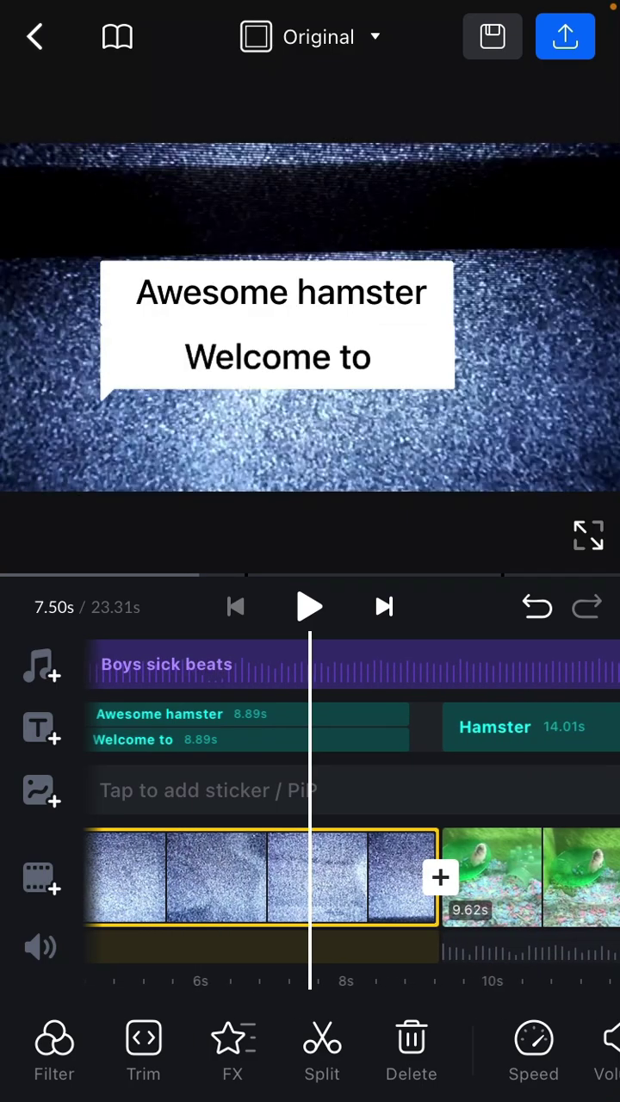
click(138, 740)
drag(258, 727, 405, 676)
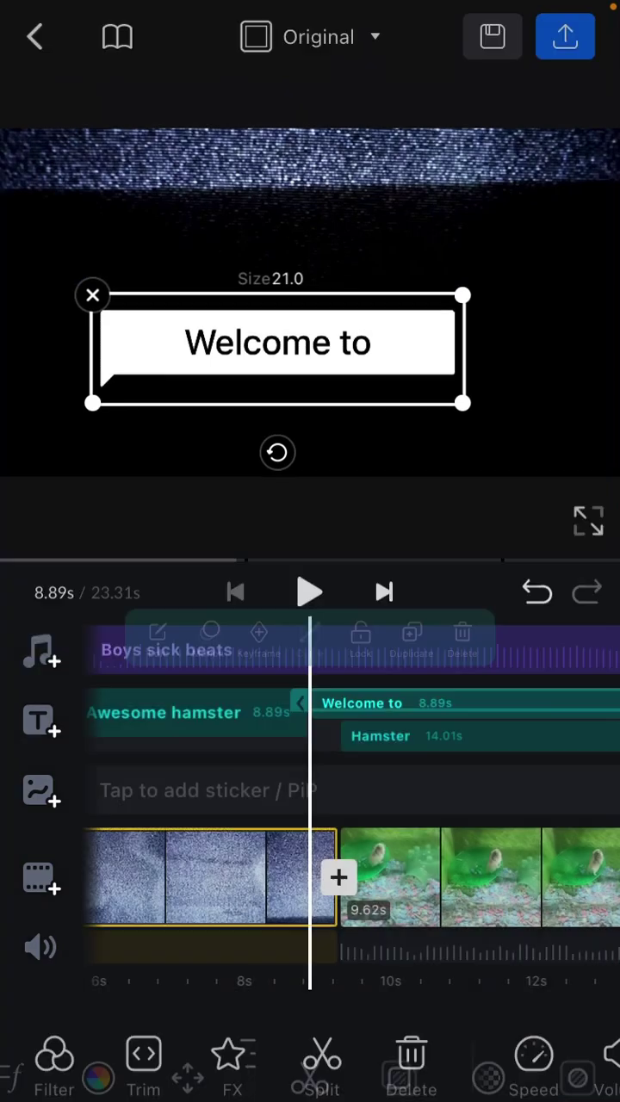
click(215, 878)
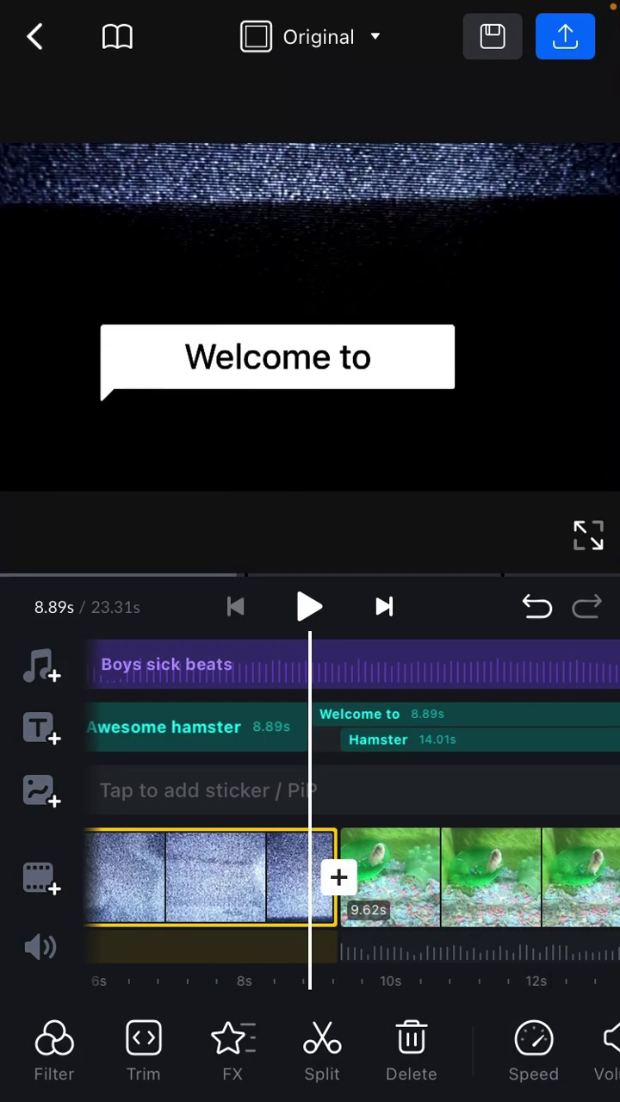
- Scrub through the intro to review Welcome to above Awesome hamster
drag(215, 878, 345, 878)
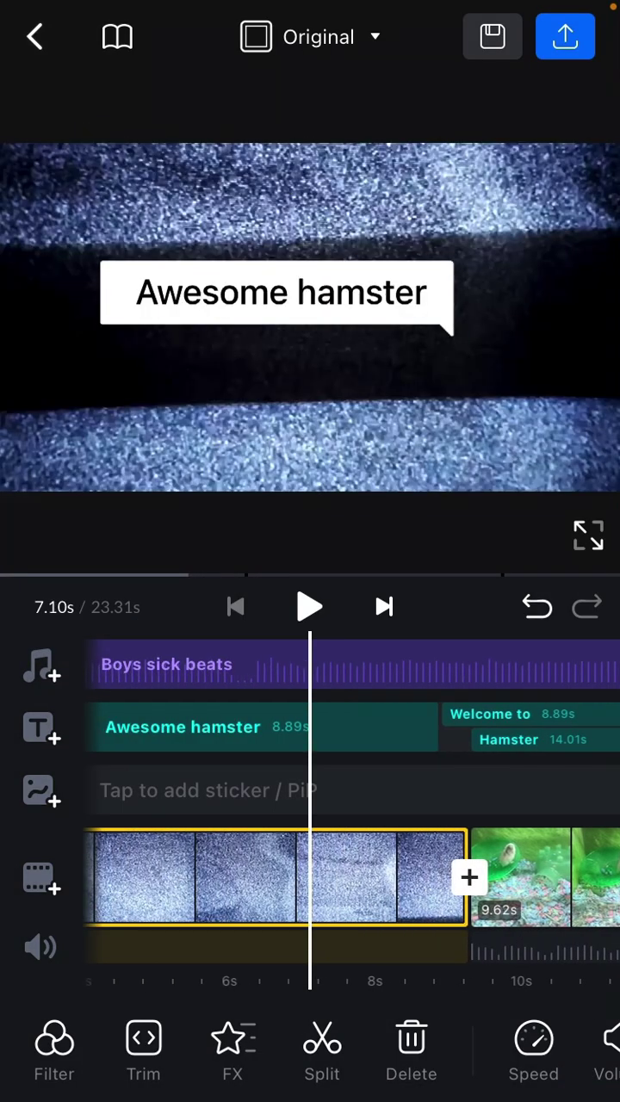
click(490, 714)
click(216, 879)
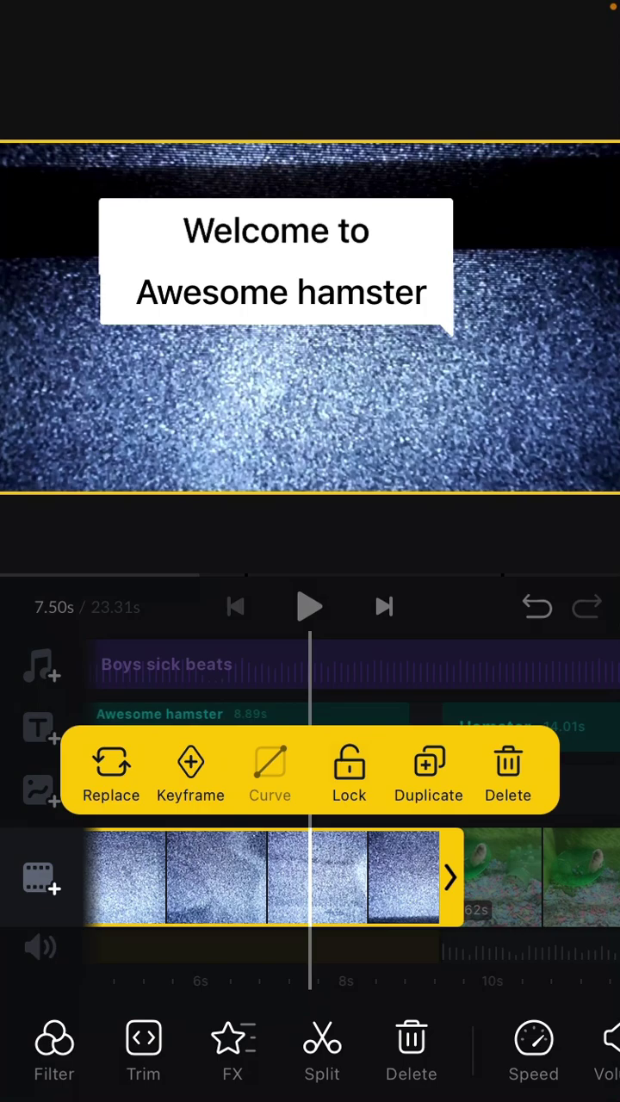
mouse_move(431, 878)
mouse_down()
mouse_move(203, 878)
mouse_move(462, 878)
mouse_up()
drag(172, 878, 500, 878)
drag(258, 879, 419, 878)
drag(516, 879, 134, 878)
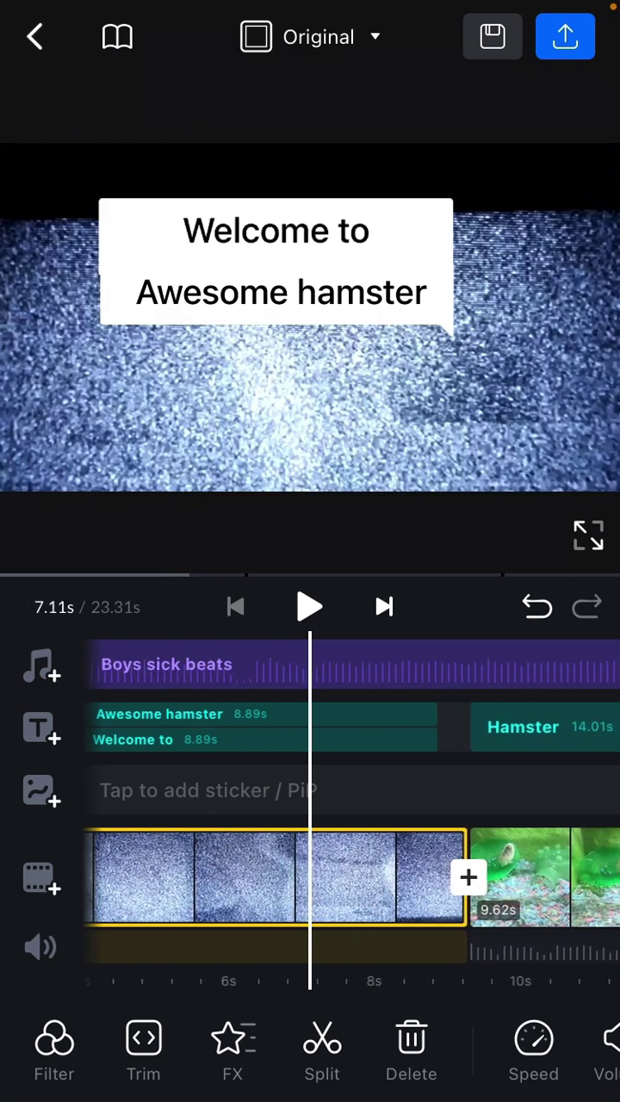
drag(344, 879, 305, 878)
- Split both intro titles at the playhead and delete their tails, ending them near 7.67s
click(159, 714)
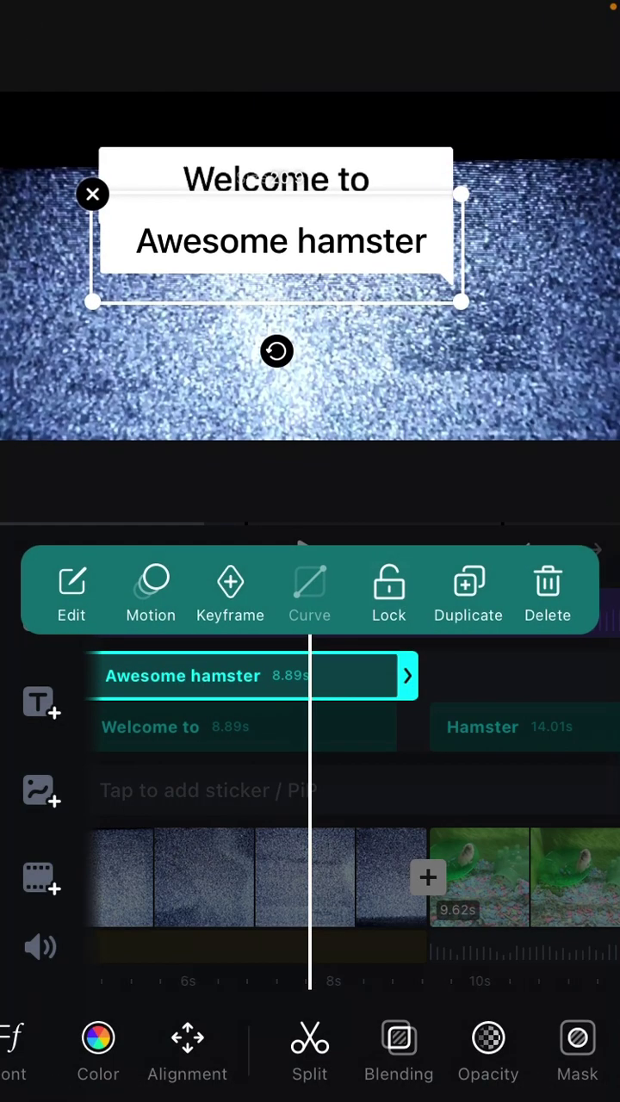
click(364, 676)
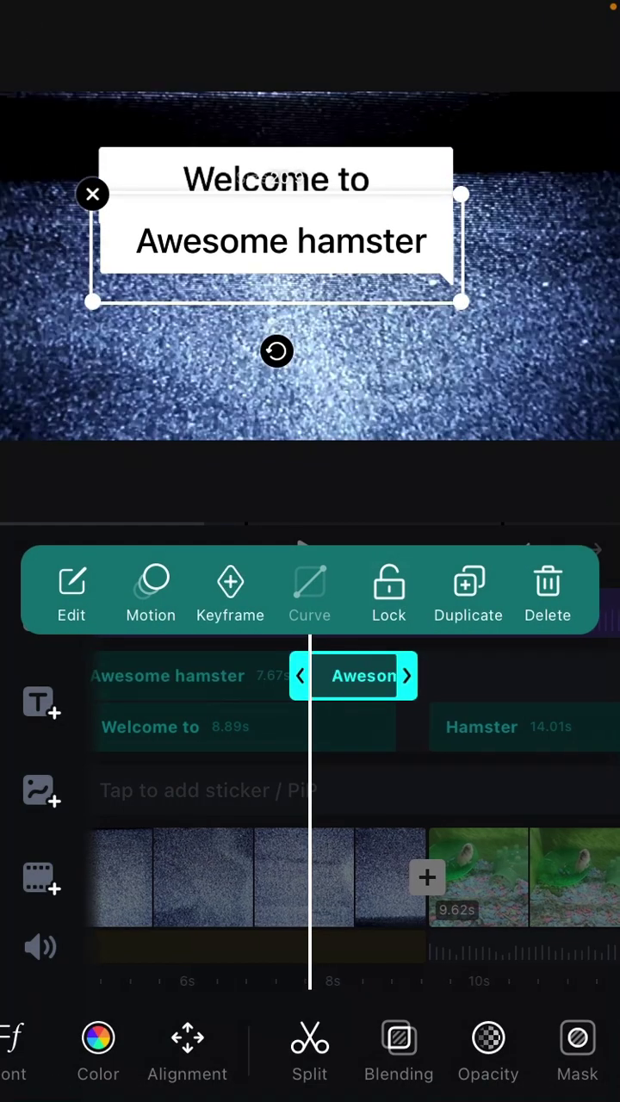
click(172, 727)
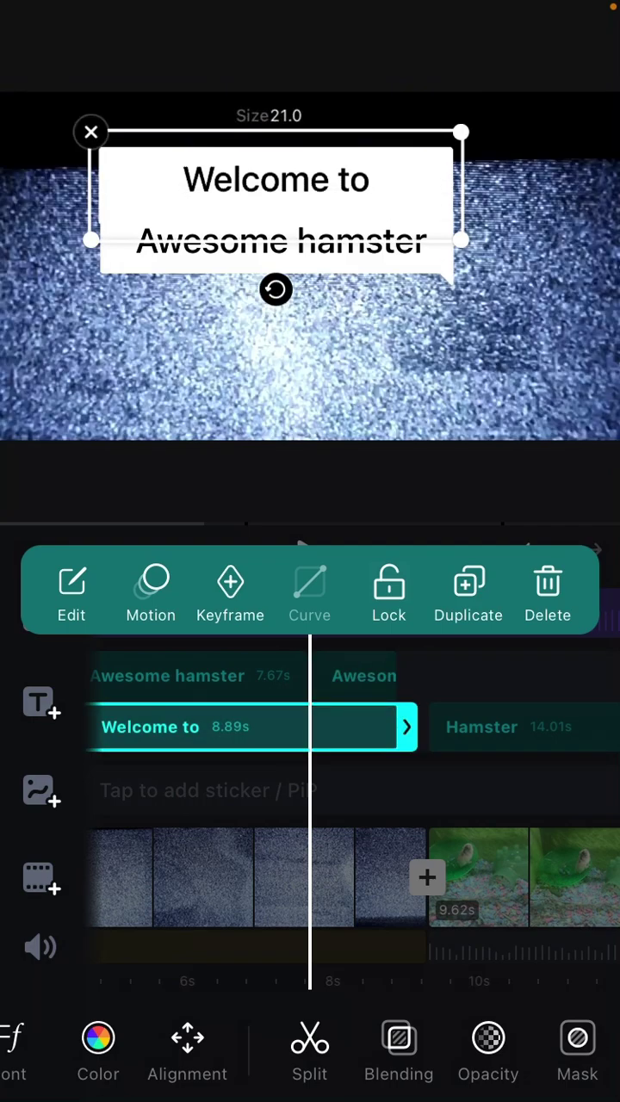
click(173, 727)
click(357, 676)
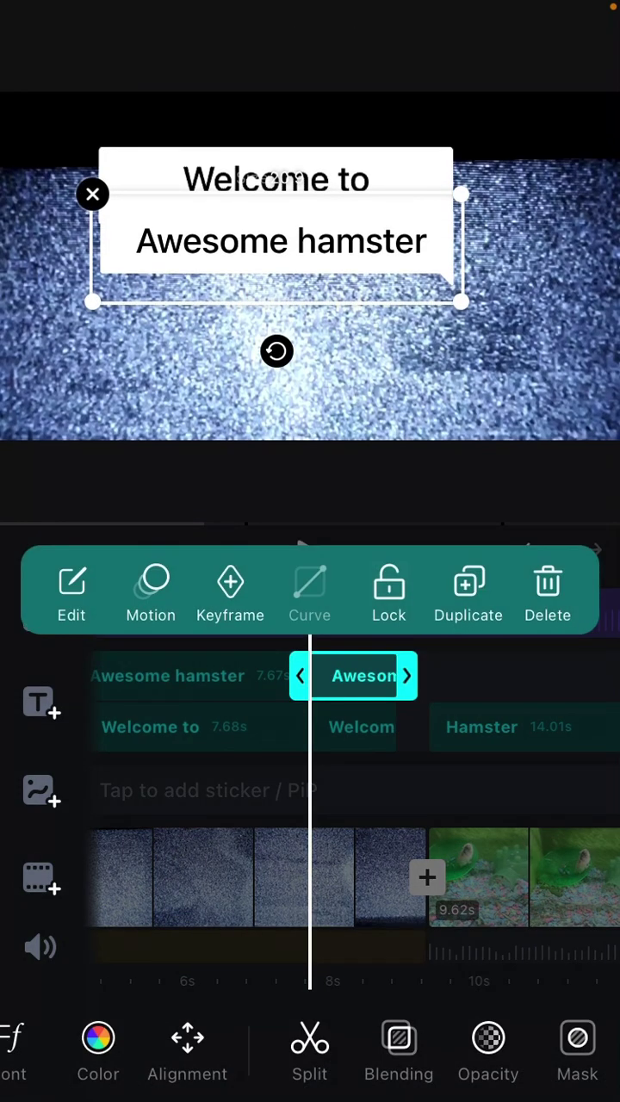
click(173, 676)
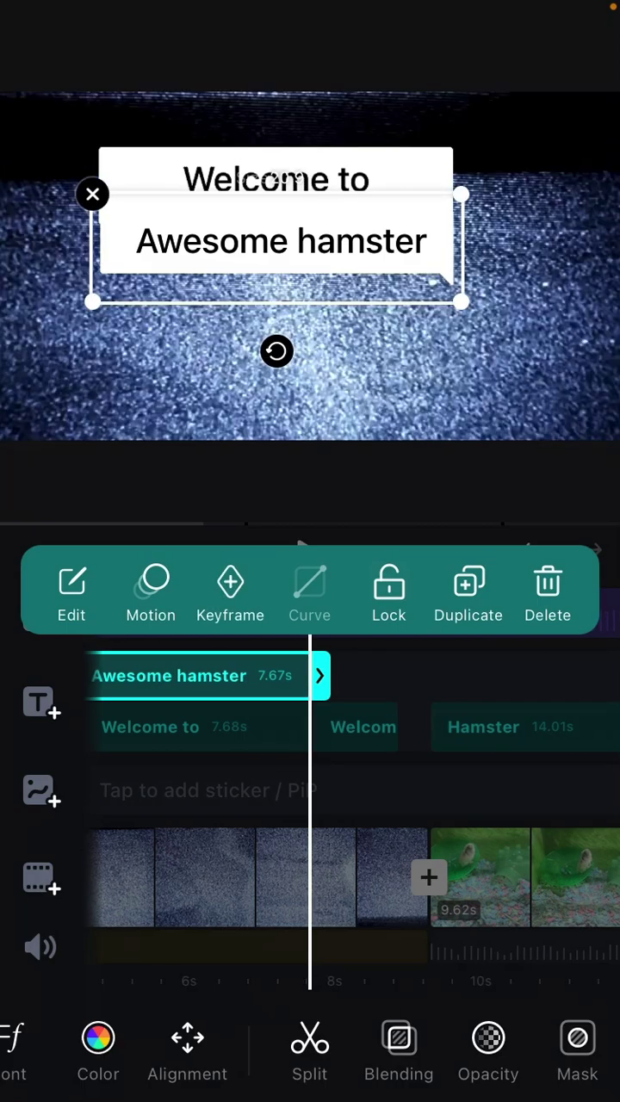
click(360, 726)
click(172, 676)
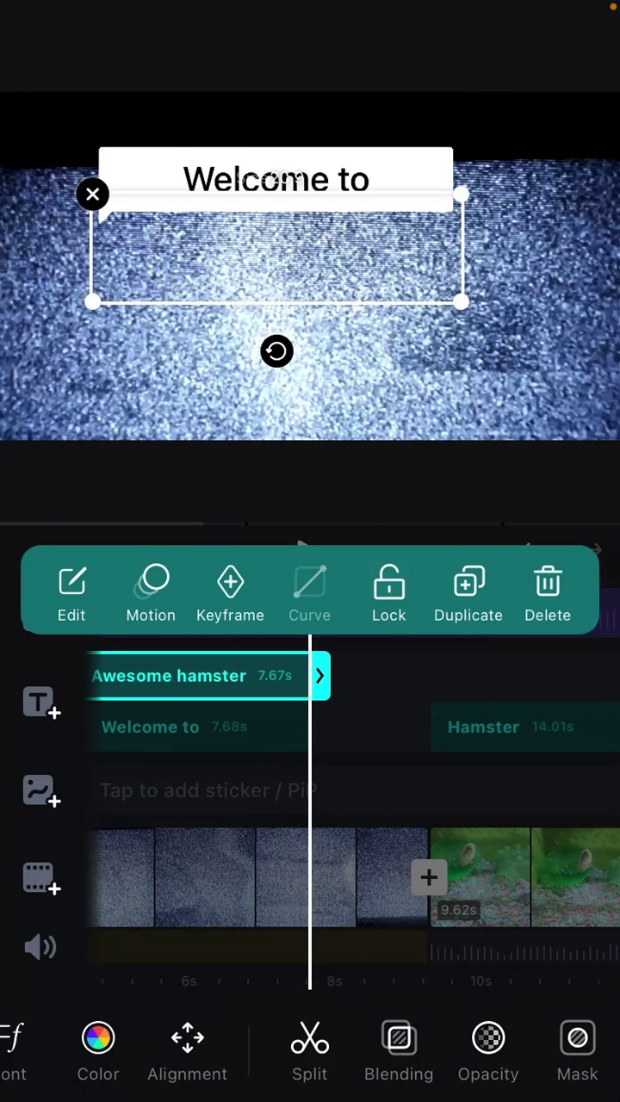
click(259, 877)
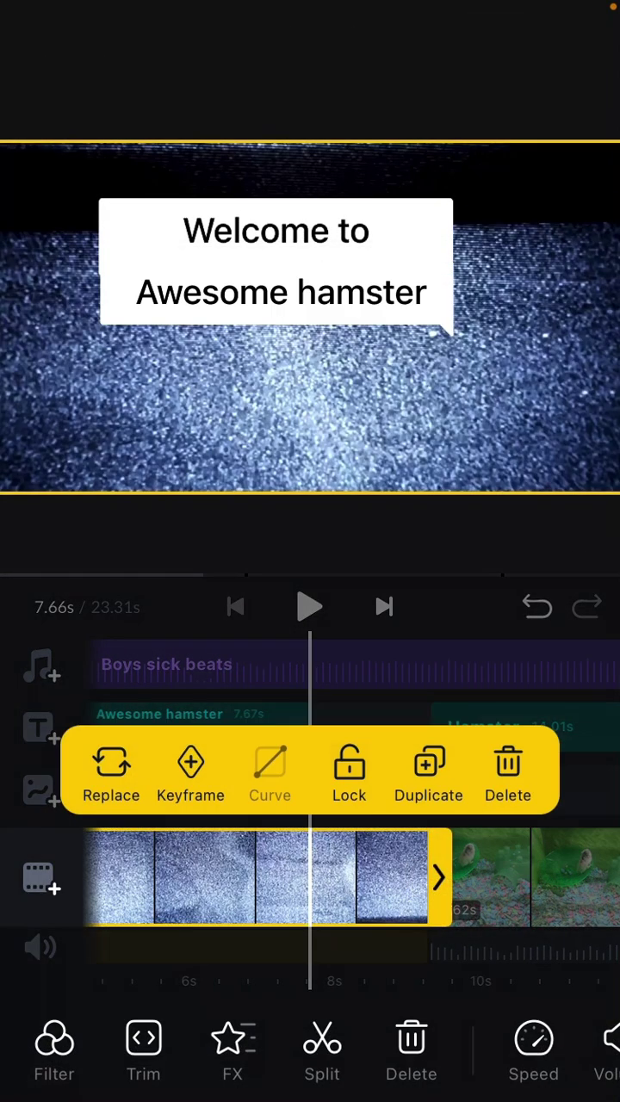
- Split the TV-static intro at the playhead, then split its 1.64s piece again
click(321, 1051)
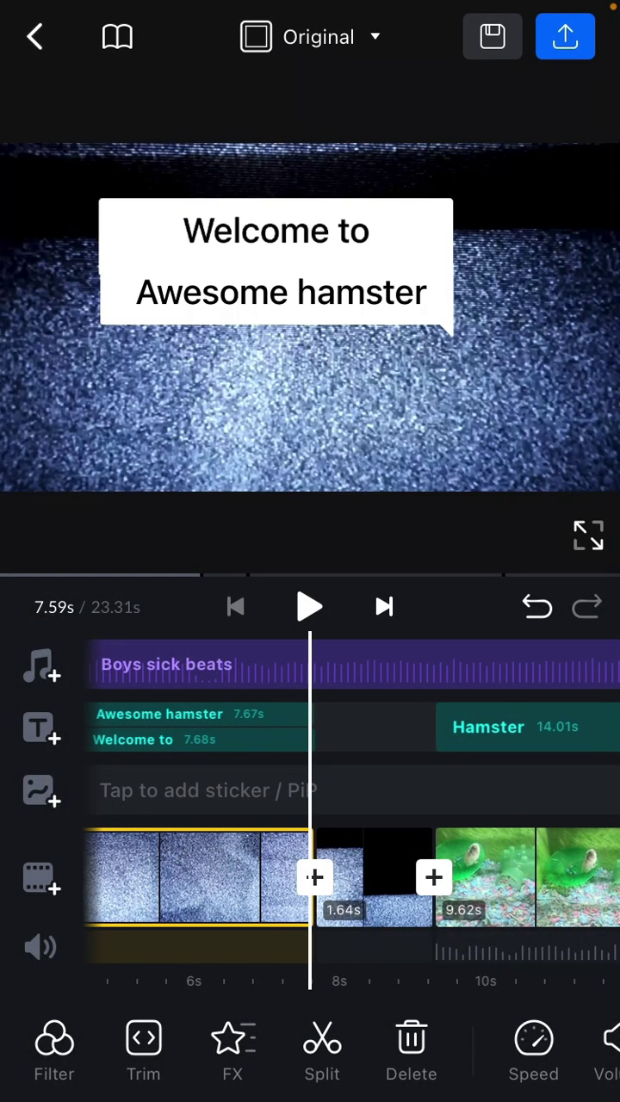
click(371, 876)
click(329, 877)
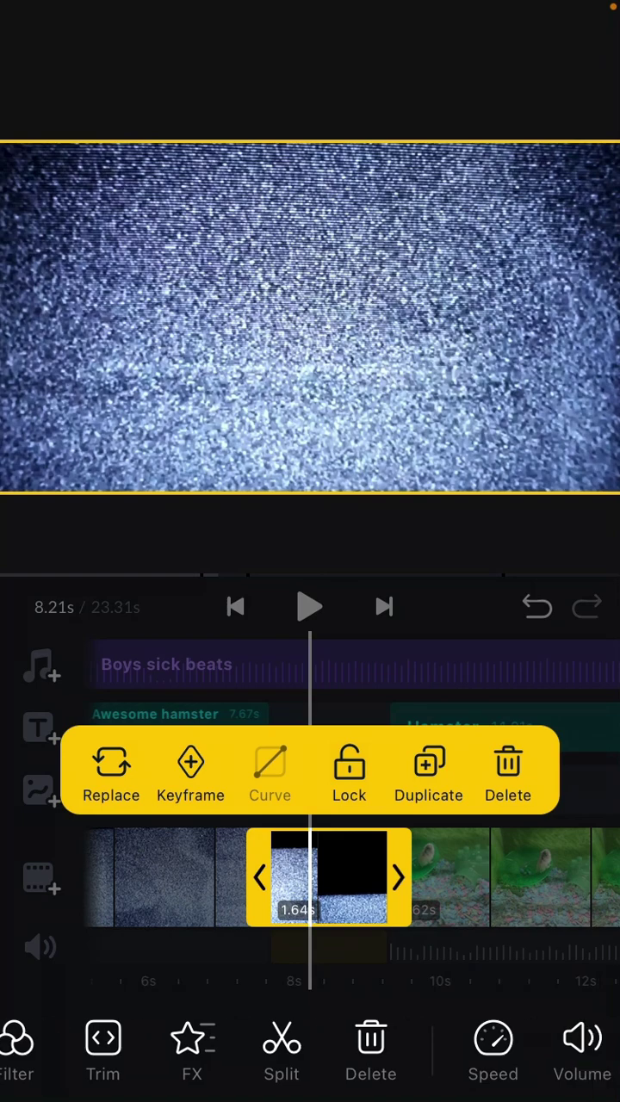
mouse_move(516, 1050)
mouse_down()
mouse_move(87, 1051)
mouse_move(517, 1051)
mouse_up()
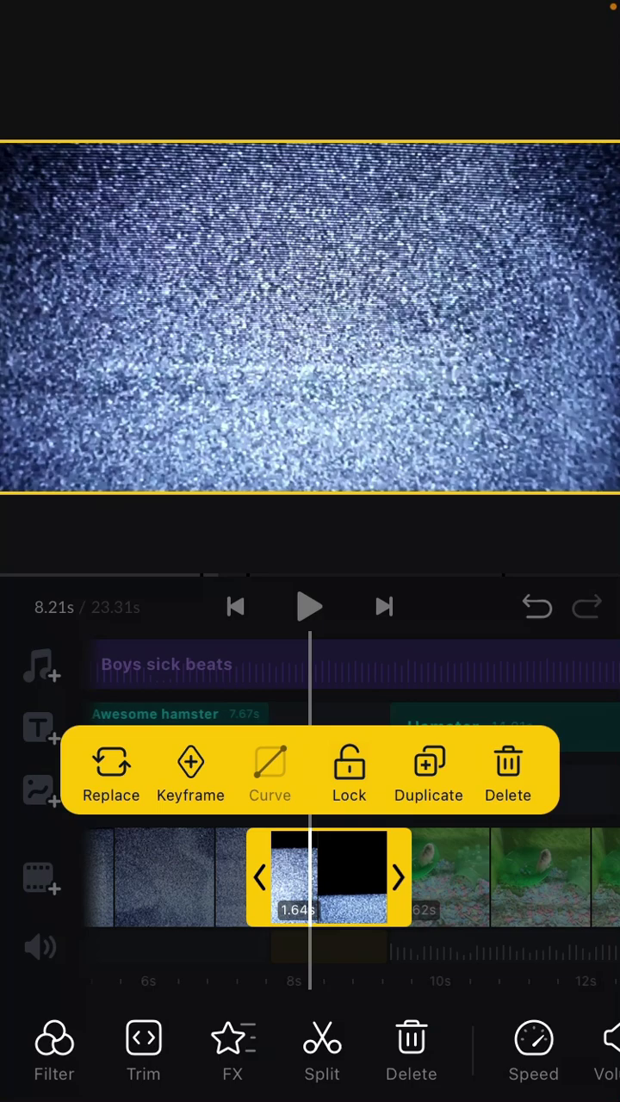
click(322, 1050)
- Delete the two short pieces, including the 1.08s clip, shortening the project to 21.67s
drag(345, 810, 374, 810)
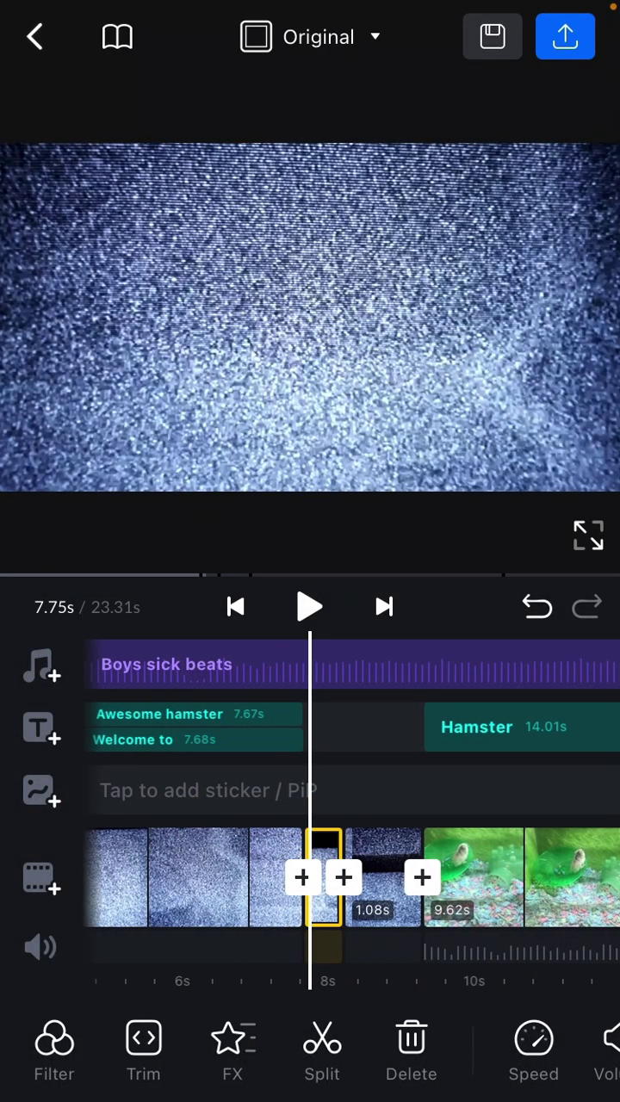
click(345, 876)
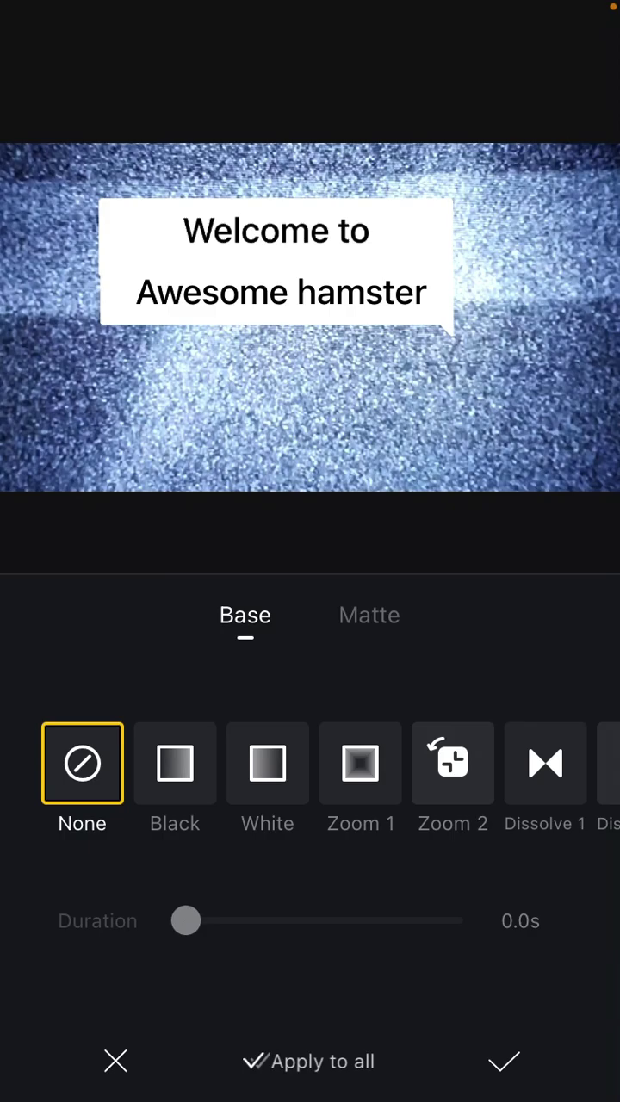
click(115, 1061)
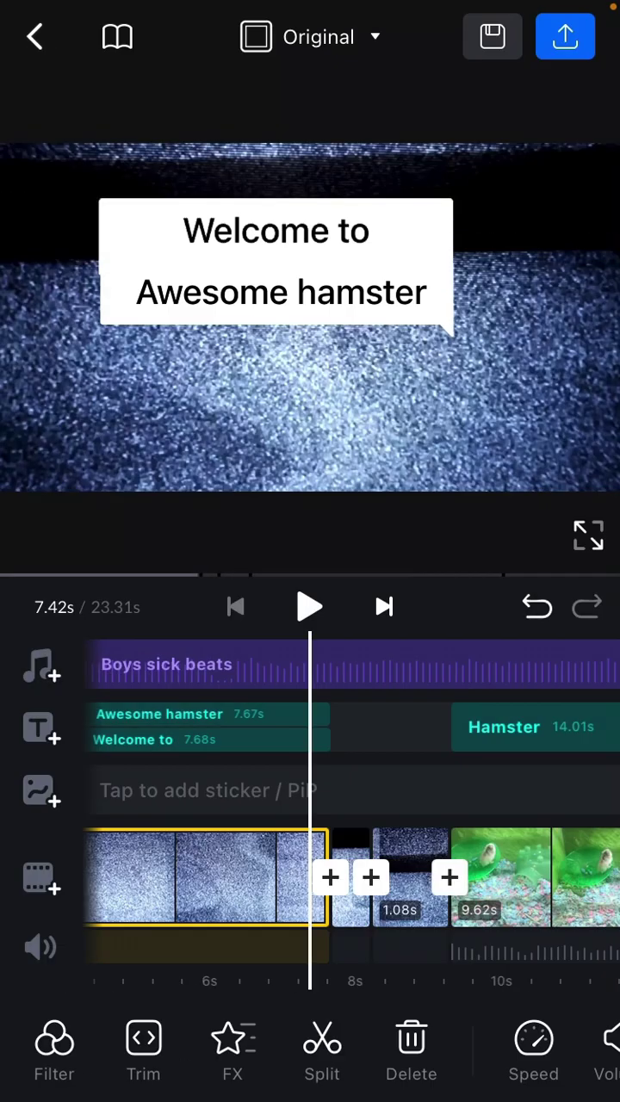
drag(361, 878, 306, 878)
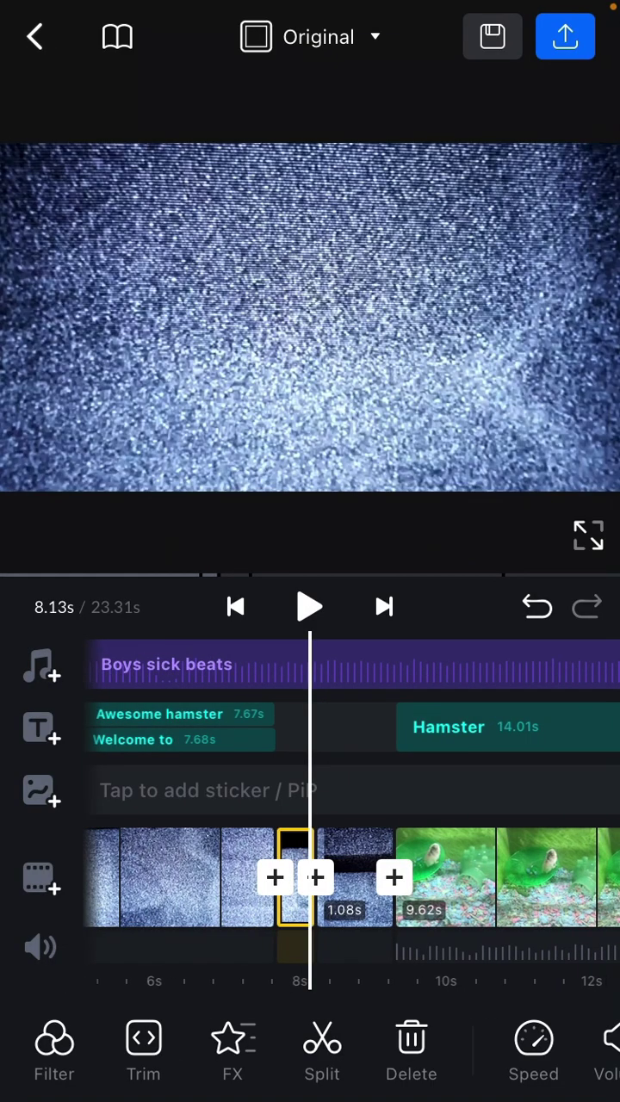
click(316, 877)
click(116, 1061)
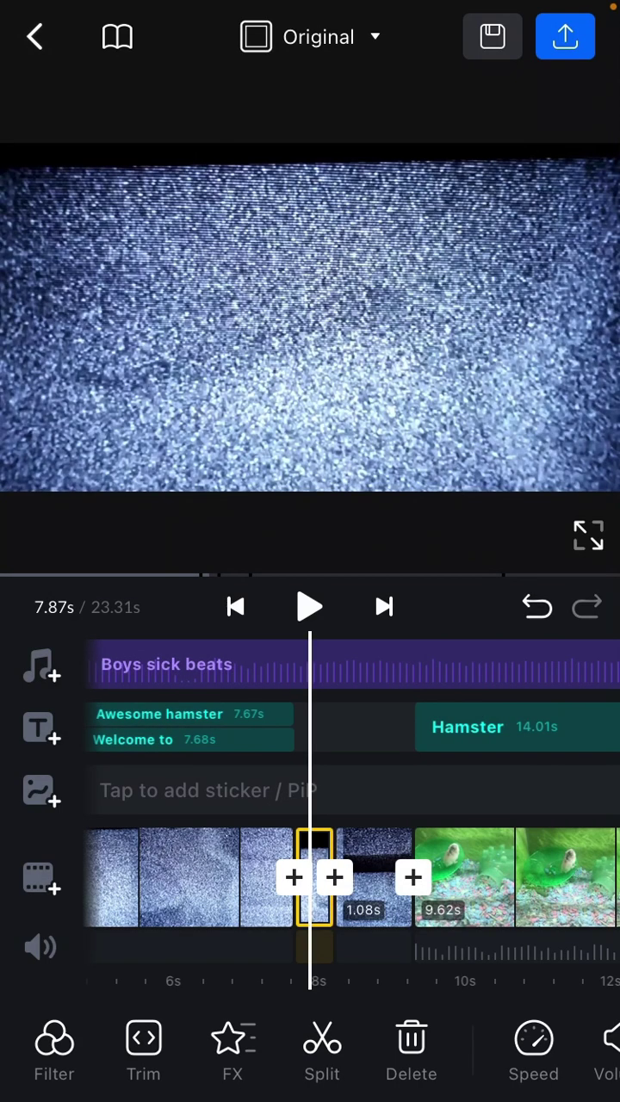
click(314, 891)
click(508, 771)
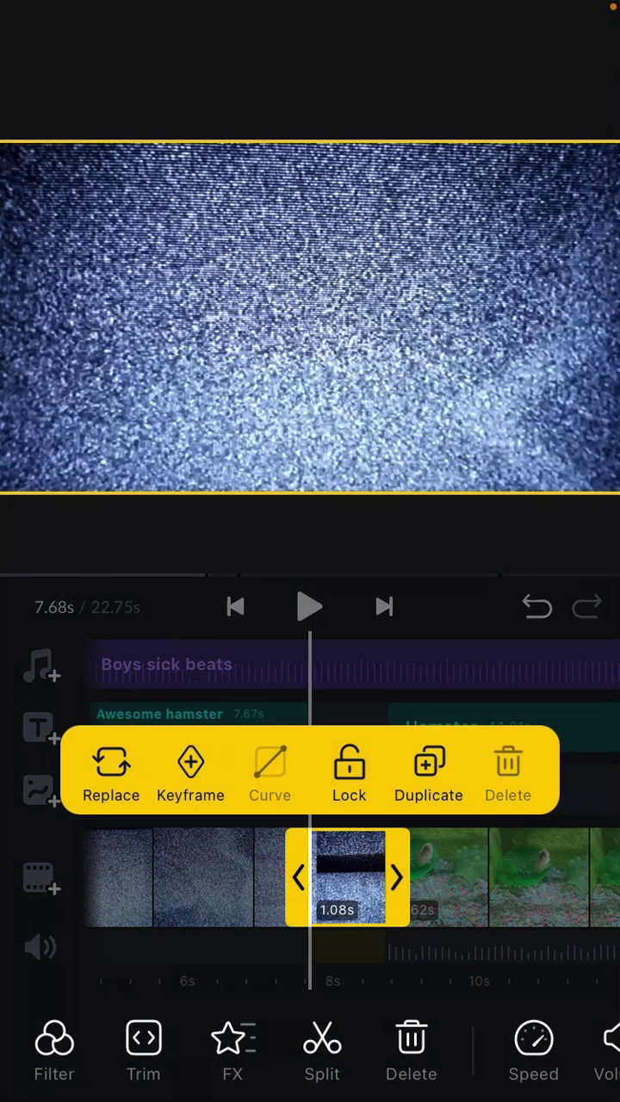
click(508, 771)
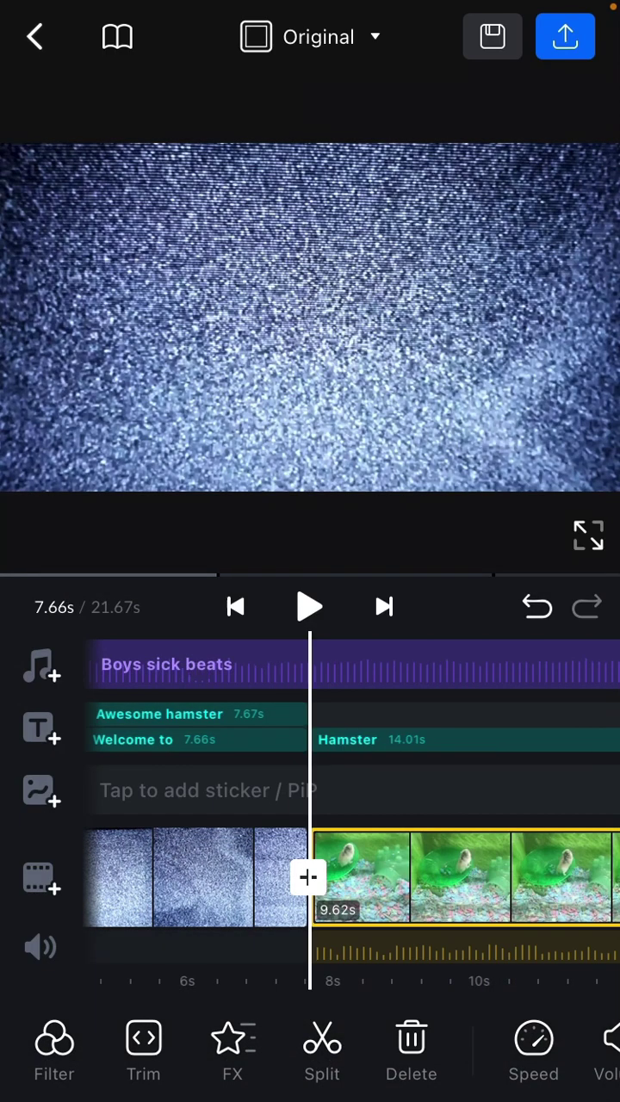
drag(172, 878, 473, 878)
- Shrink the HAMSTER title and move it down to the footage's bottom edge
drag(517, 879, 129, 879)
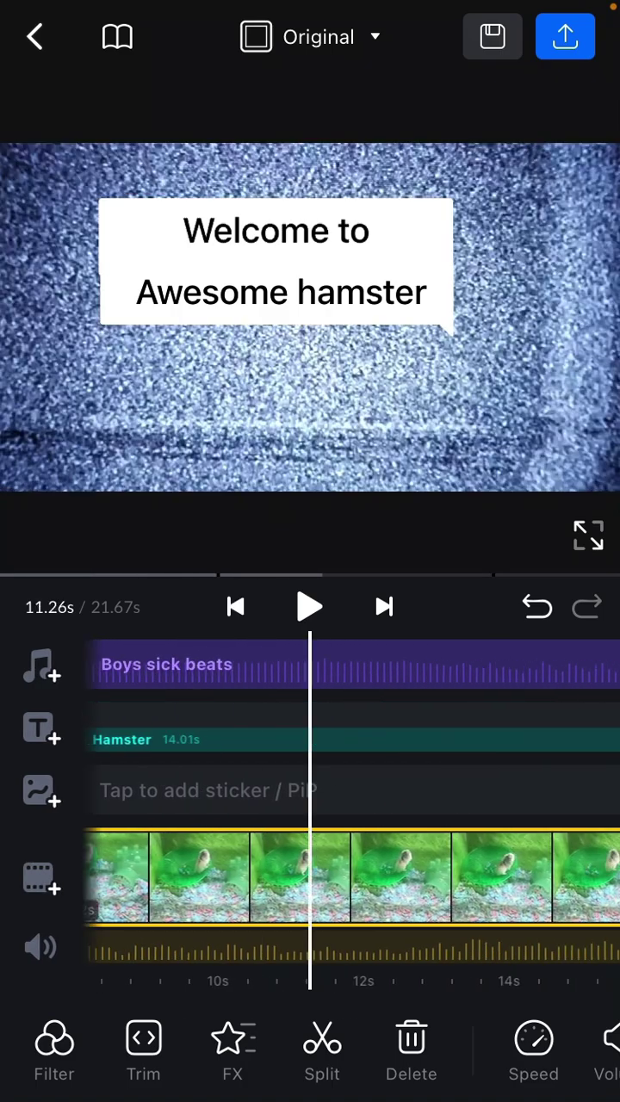
drag(173, 878, 473, 878)
drag(517, 879, 129, 878)
drag(473, 879, 155, 878)
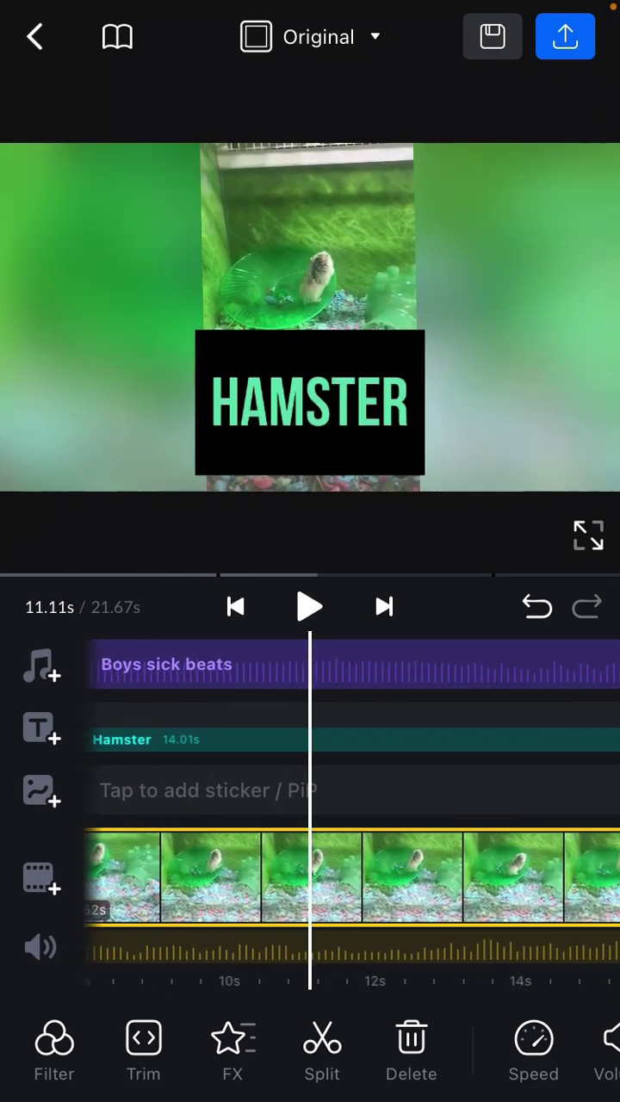
click(216, 738)
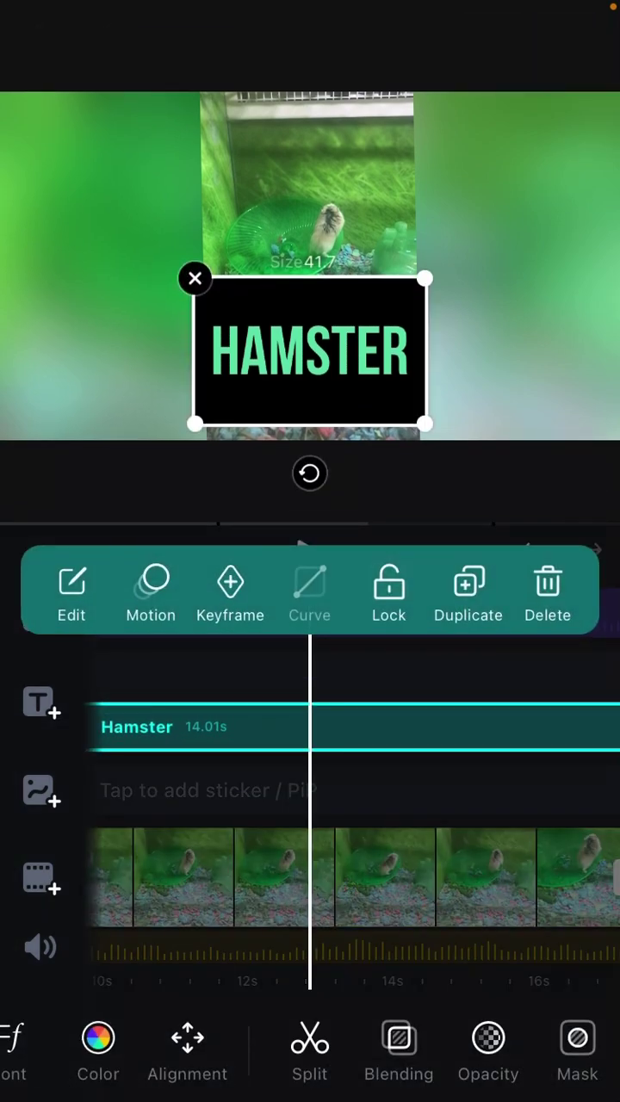
drag(425, 424, 394, 406)
drag(310, 352, 311, 390)
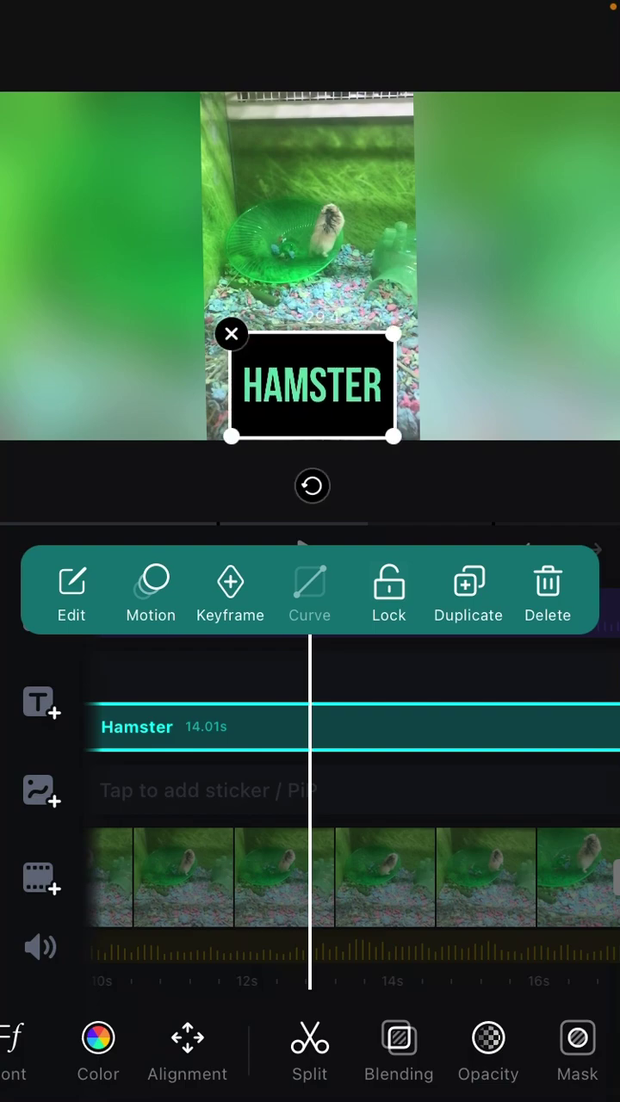
- Select the hamster clip and zoom it in the preview to fill the frame
click(483, 878)
scroll(310, 319, up, 5)
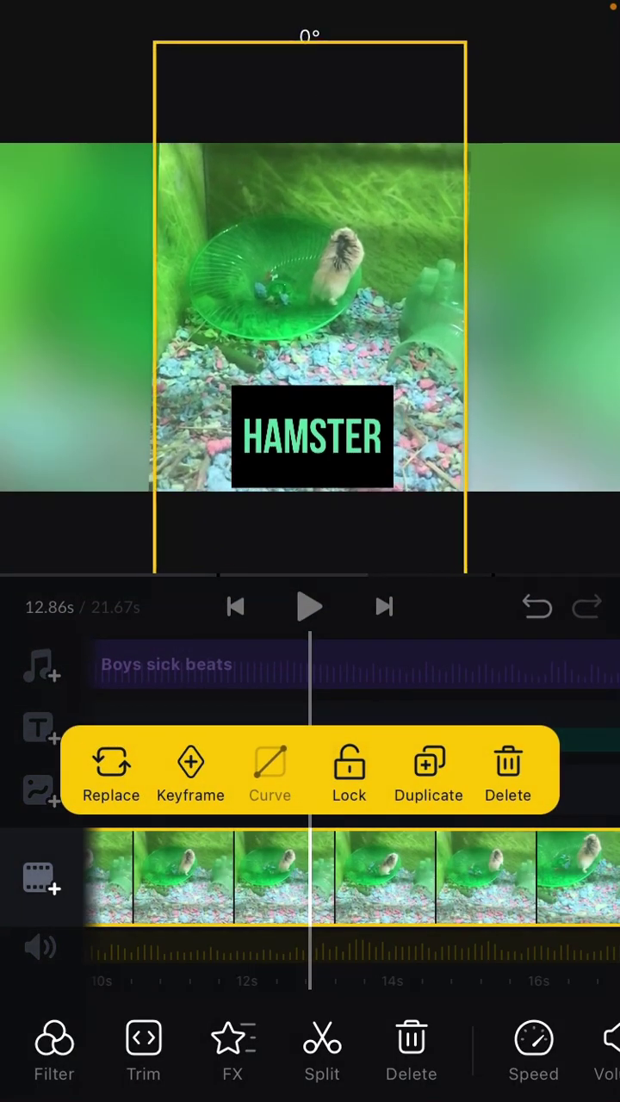
scroll(310, 318, down, 2)
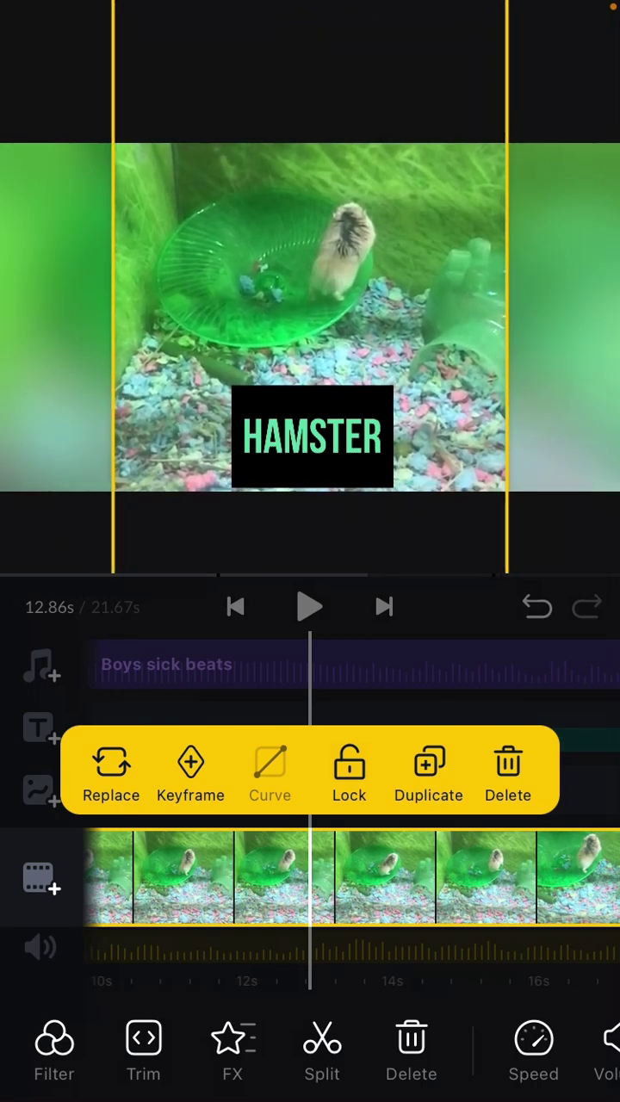
click(370, 879)
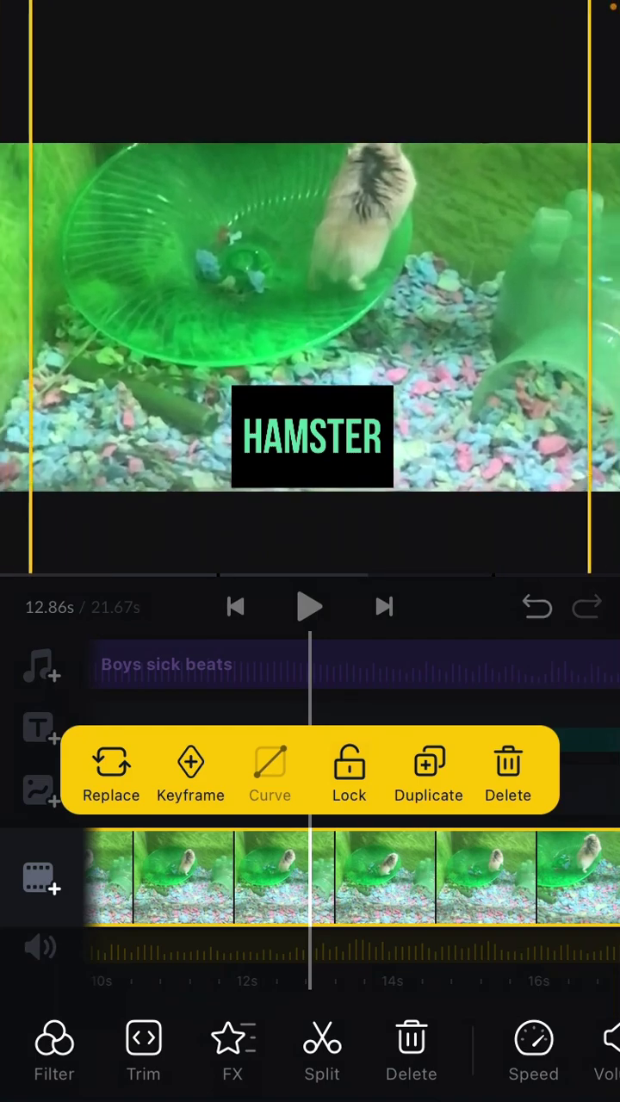
scroll(310, 319, down, 3)
scroll(310, 319, up, 2)
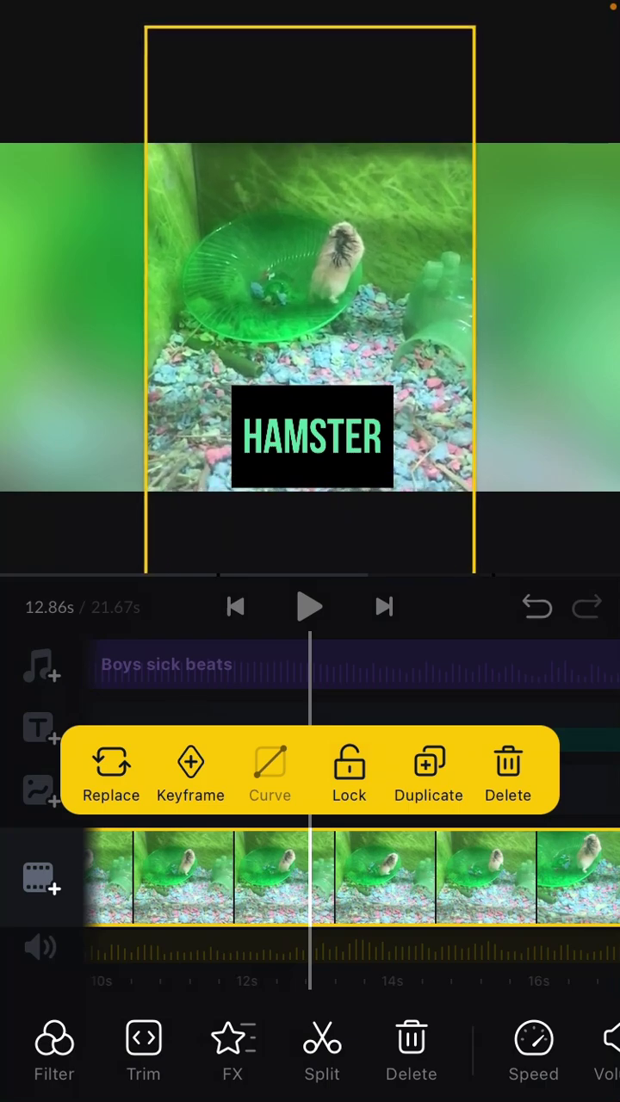
scroll(310, 319, up, 2)
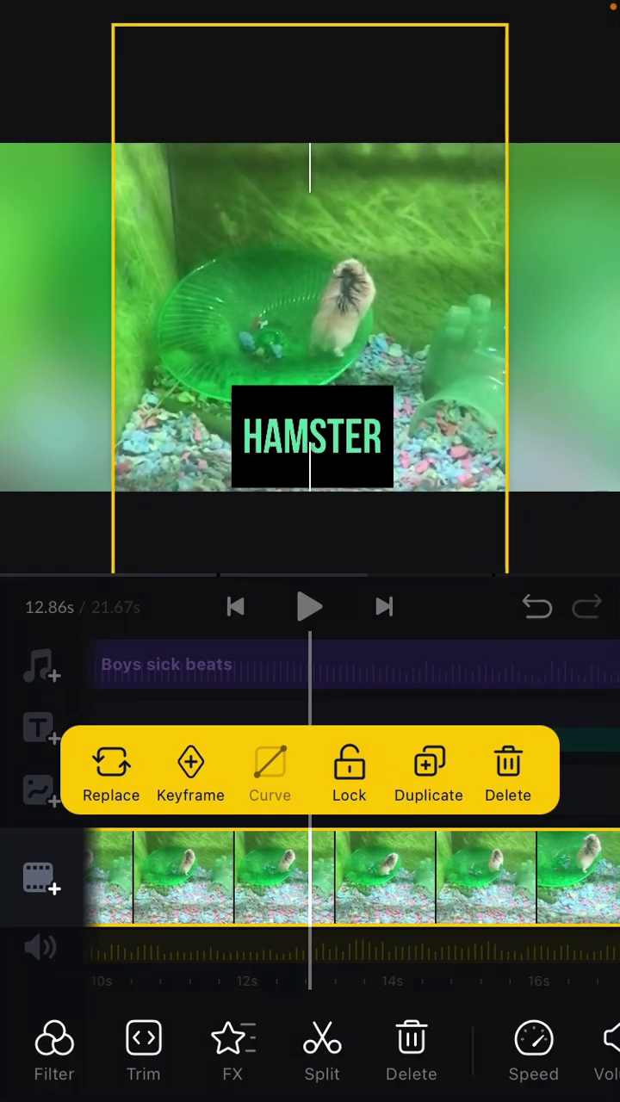
drag(310, 319, 310, 340)
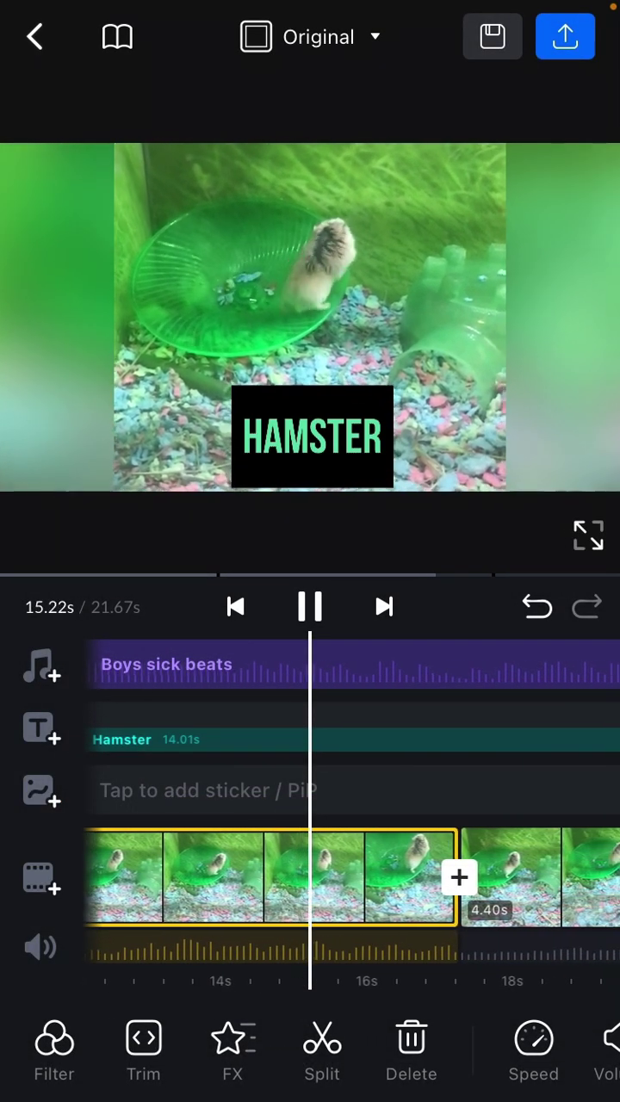
- Split the hamster clip at about 15.47s into 1.80s and 4.40s pieces
mouse_move(345, 879)
mouse_down()
mouse_move(444, 879)
mouse_move(423, 879)
mouse_up()
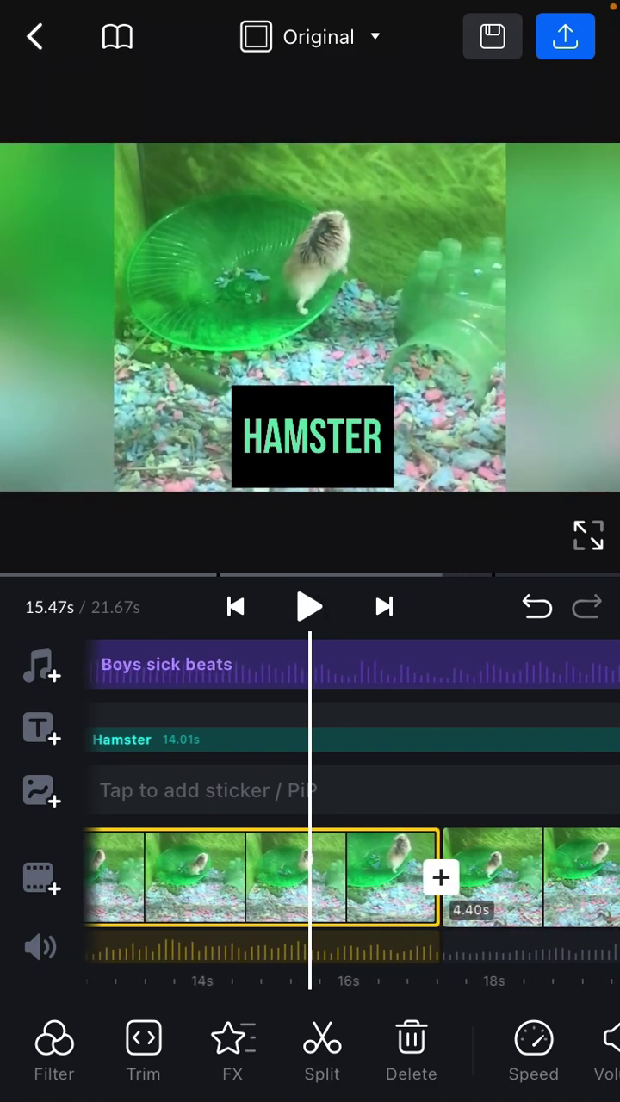
click(344, 878)
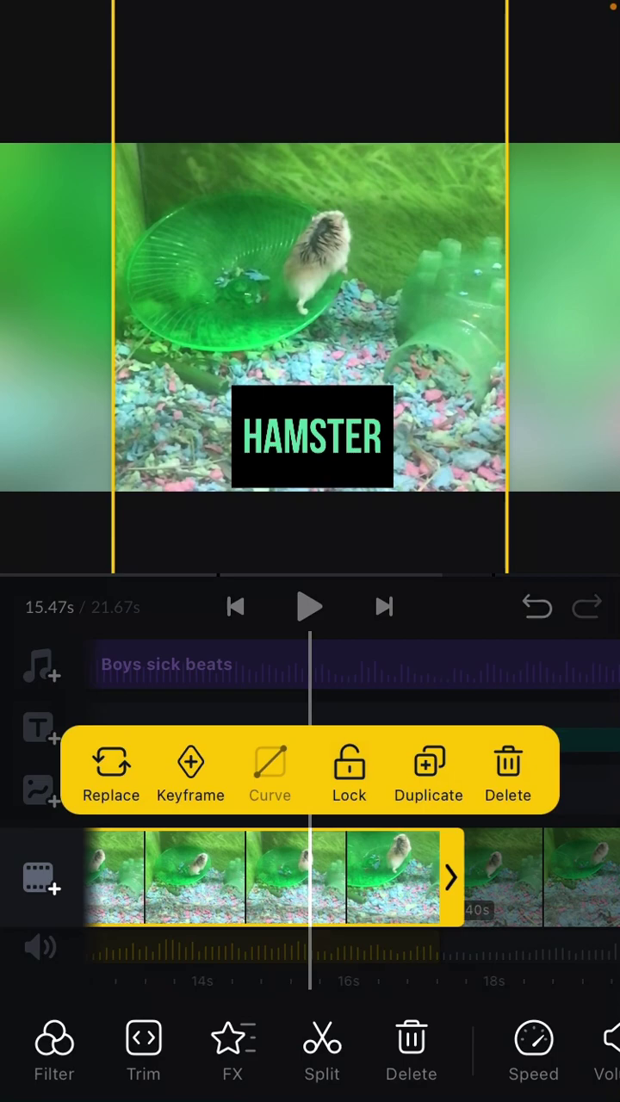
click(322, 1055)
drag(387, 879, 314, 879)
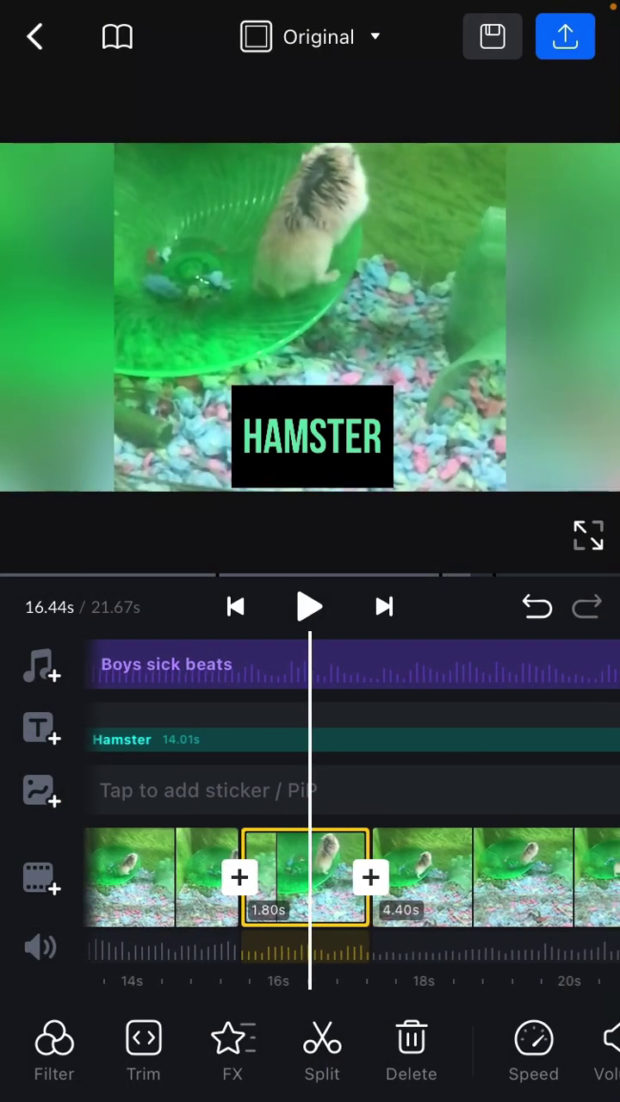
click(305, 874)
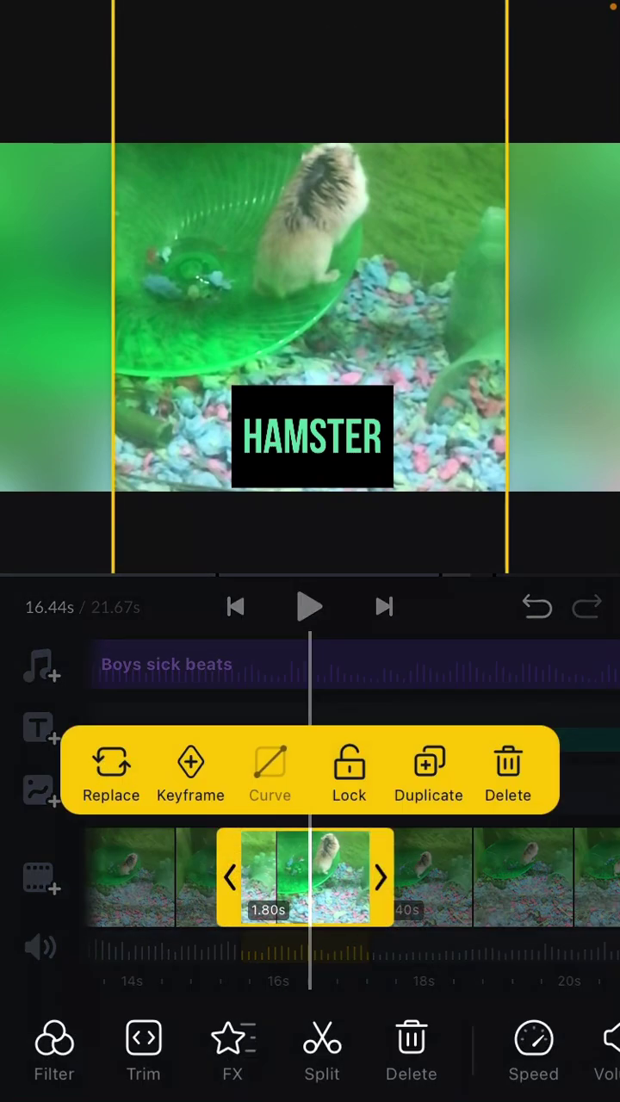
click(305, 874)
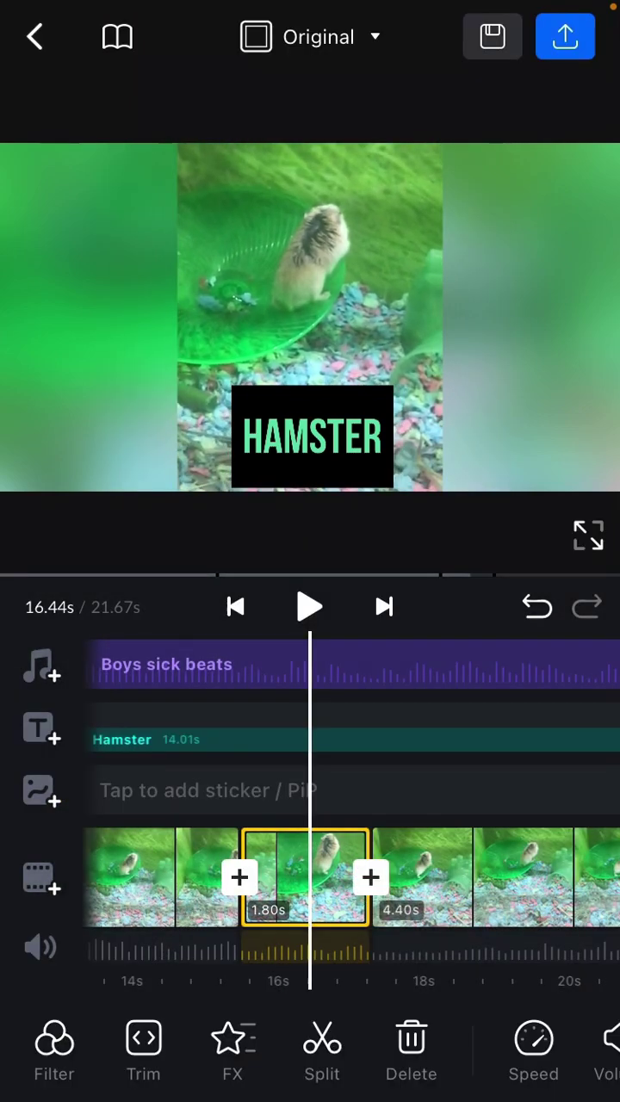
mouse_move(258, 879)
mouse_down()
mouse_move(465, 878)
mouse_move(241, 878)
mouse_move(344, 879)
mouse_move(265, 879)
mouse_up()
- Select the 4.40s clip and enlarge it to fill the frame
mouse_move(344, 878)
mouse_down()
mouse_move(281, 878)
mouse_move(335, 879)
mouse_up()
click(387, 878)
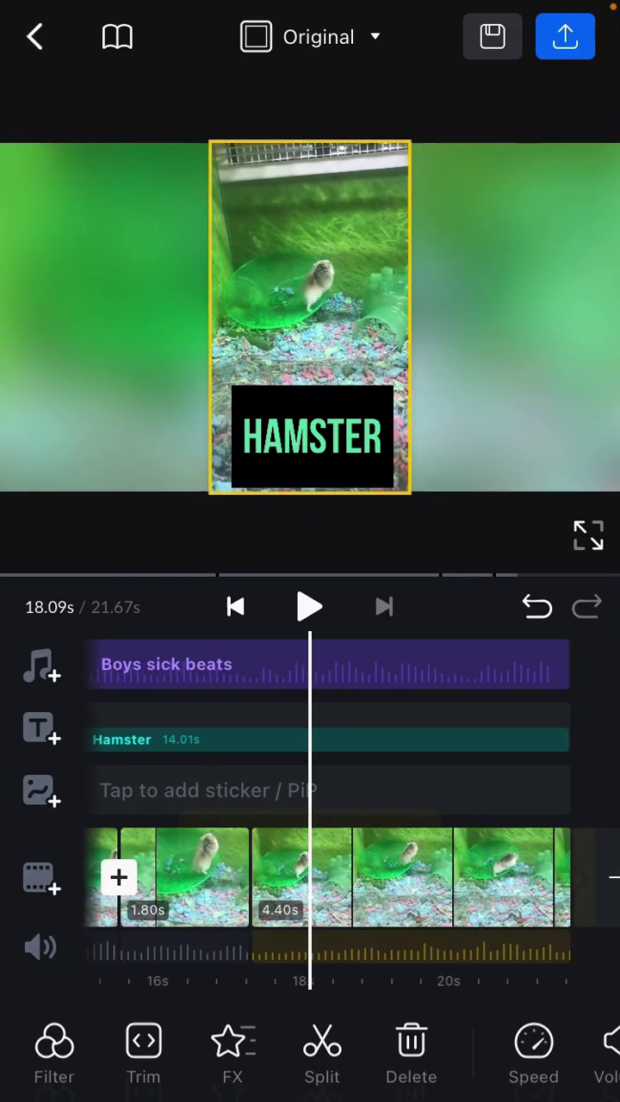
drag(396, 319, 504, 318)
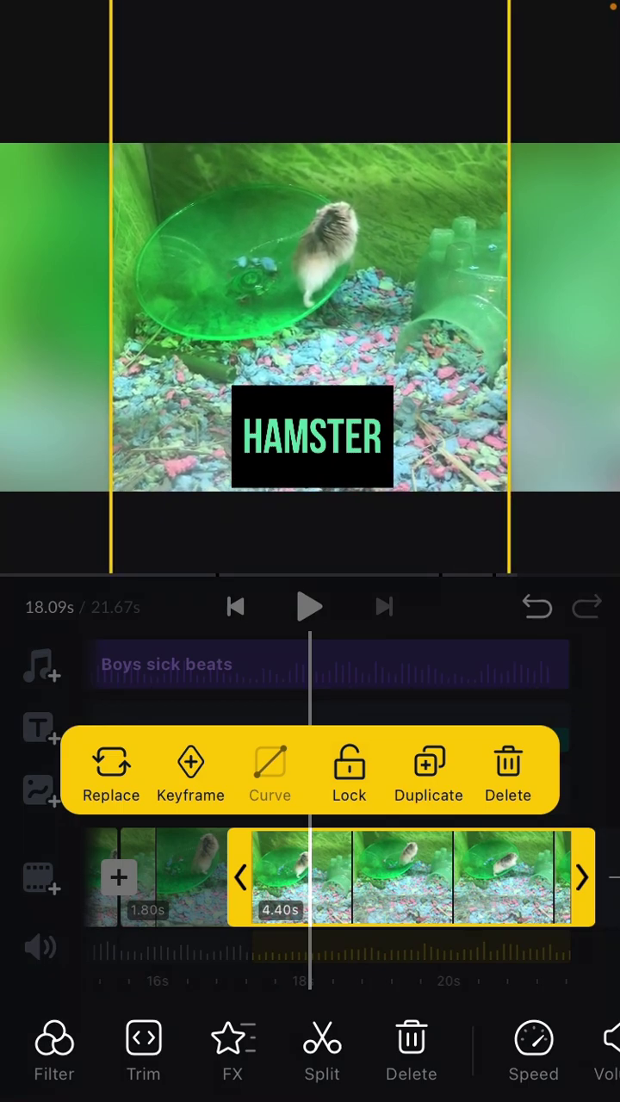
drag(215, 878, 415, 878)
drag(129, 879, 566, 878)
drag(215, 879, 529, 878)
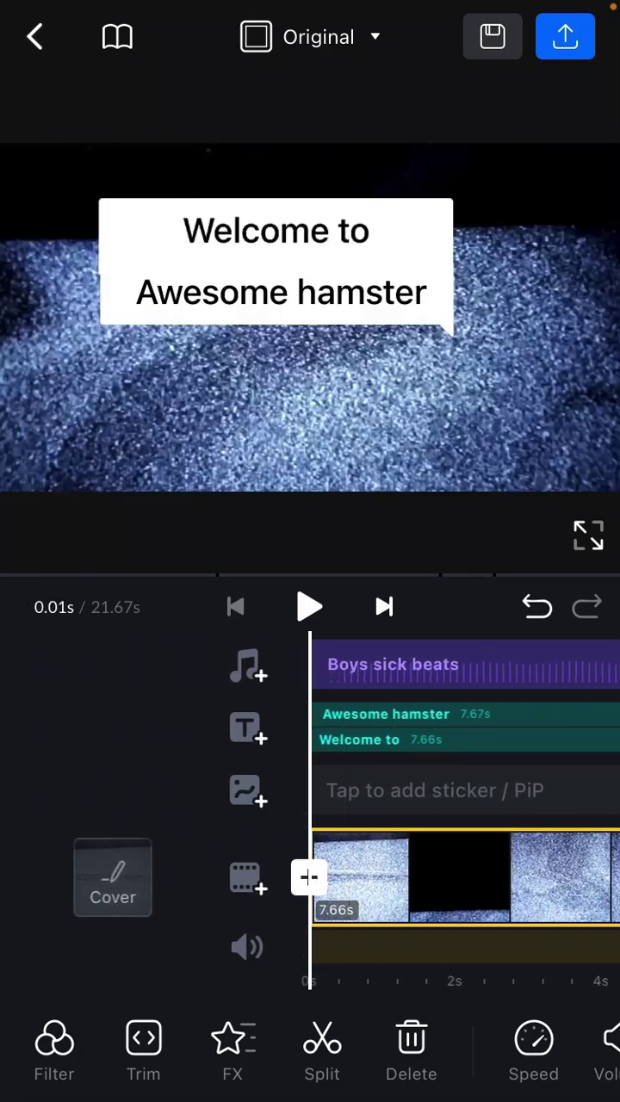
drag(430, 879, 231, 879)
drag(516, 878, 129, 879)
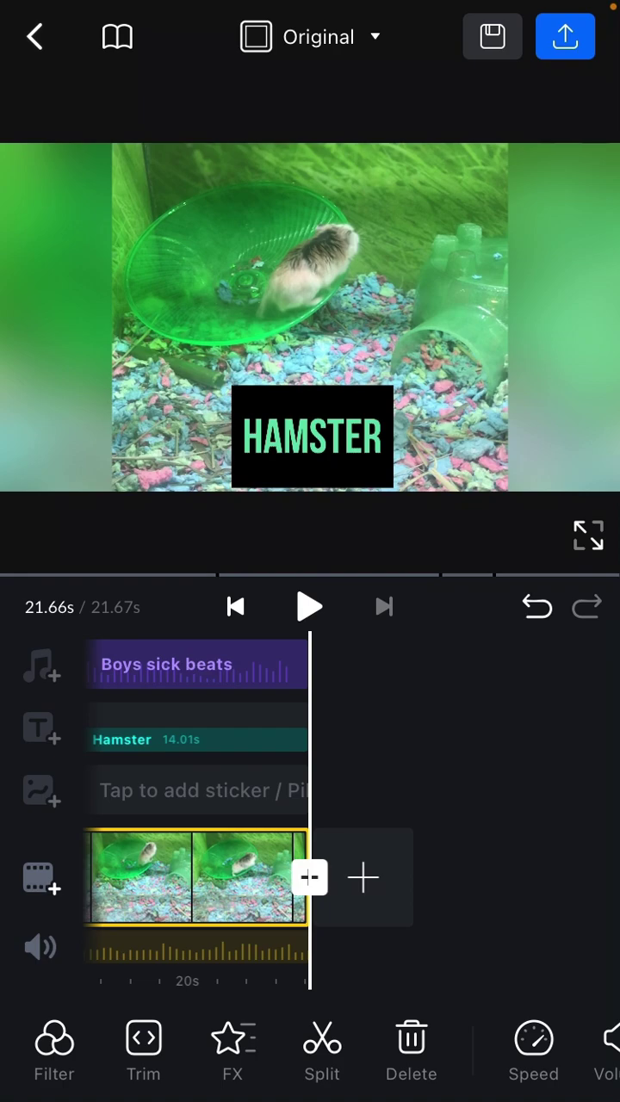
drag(215, 879, 534, 878)
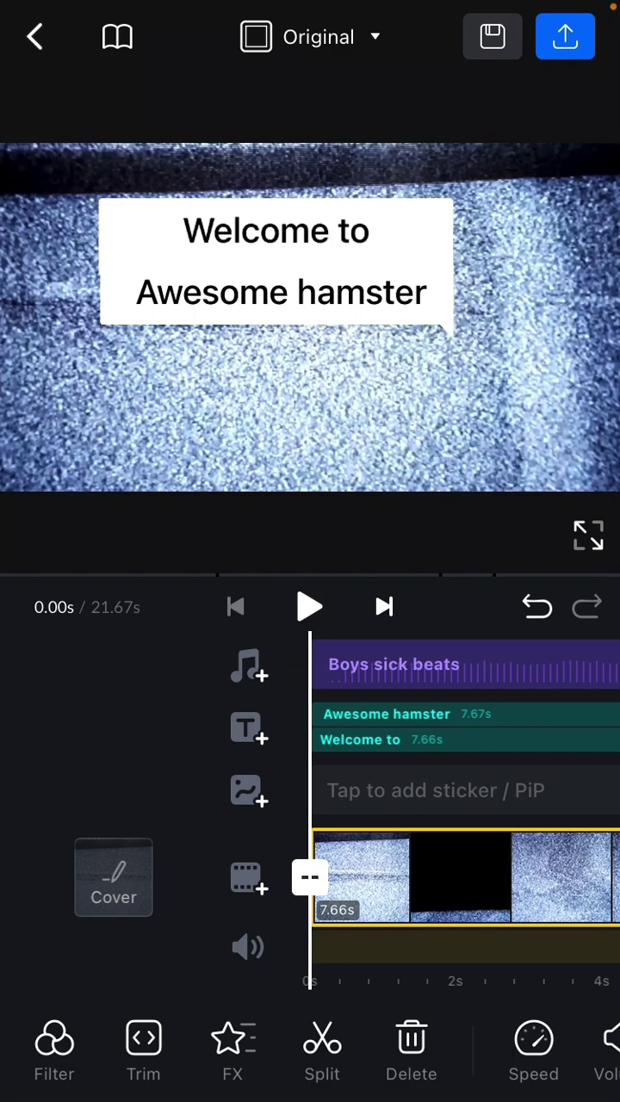
drag(534, 878, 130, 879)
drag(172, 878, 500, 879)
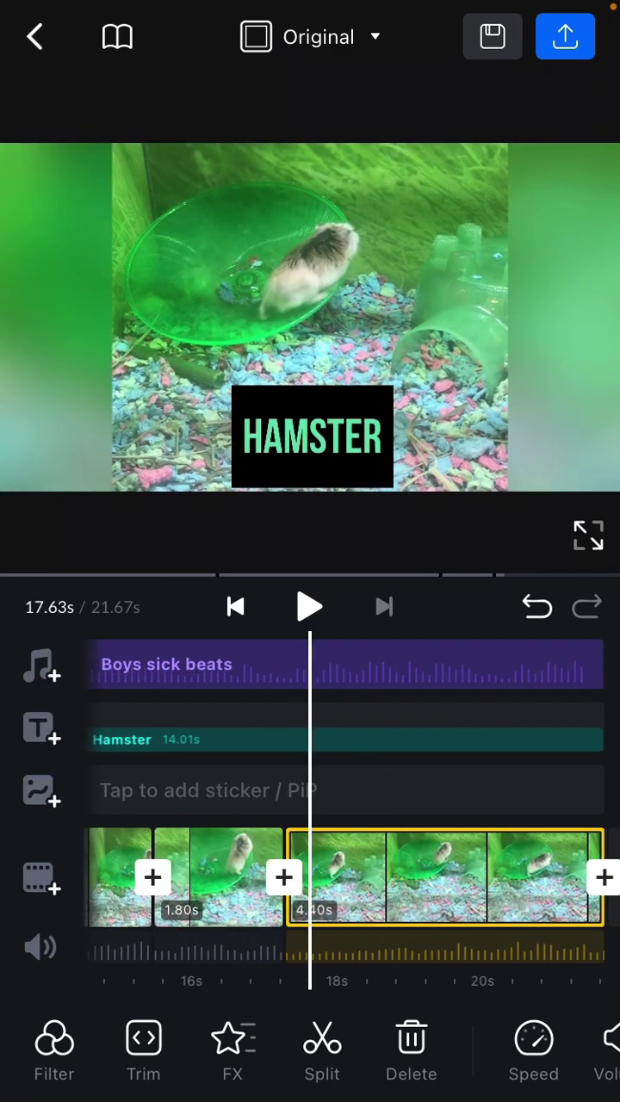
drag(129, 878, 534, 878)
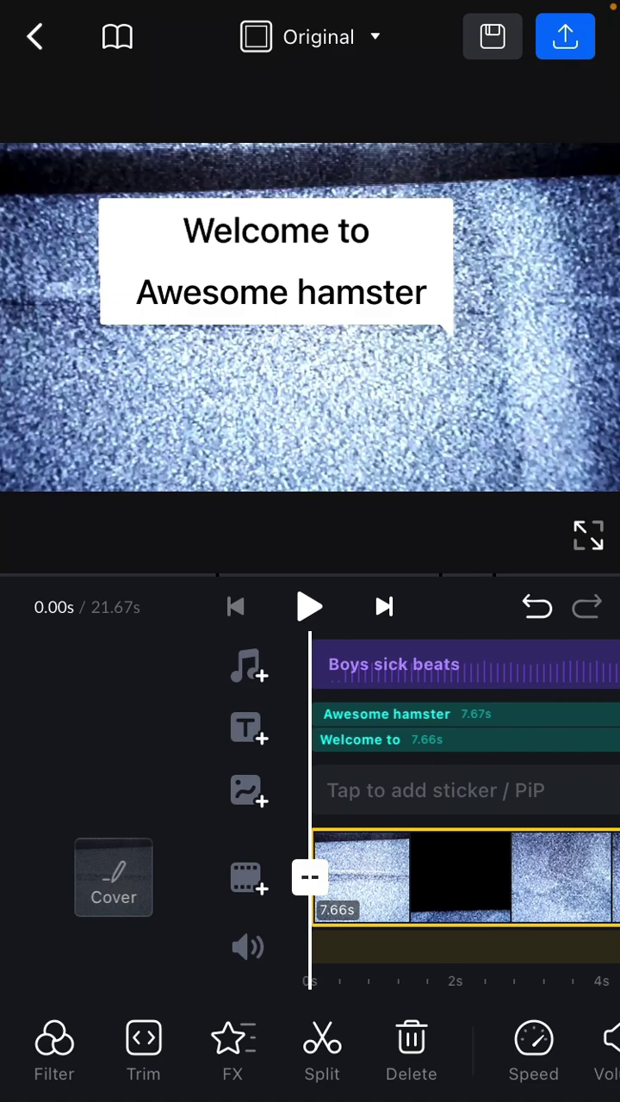
drag(534, 878, 129, 878)
drag(172, 878, 387, 878)
drag(129, 878, 534, 878)
- Open the Sticker picker from the overlay track and browse for the SUBSCRIBE sticker
click(250, 791)
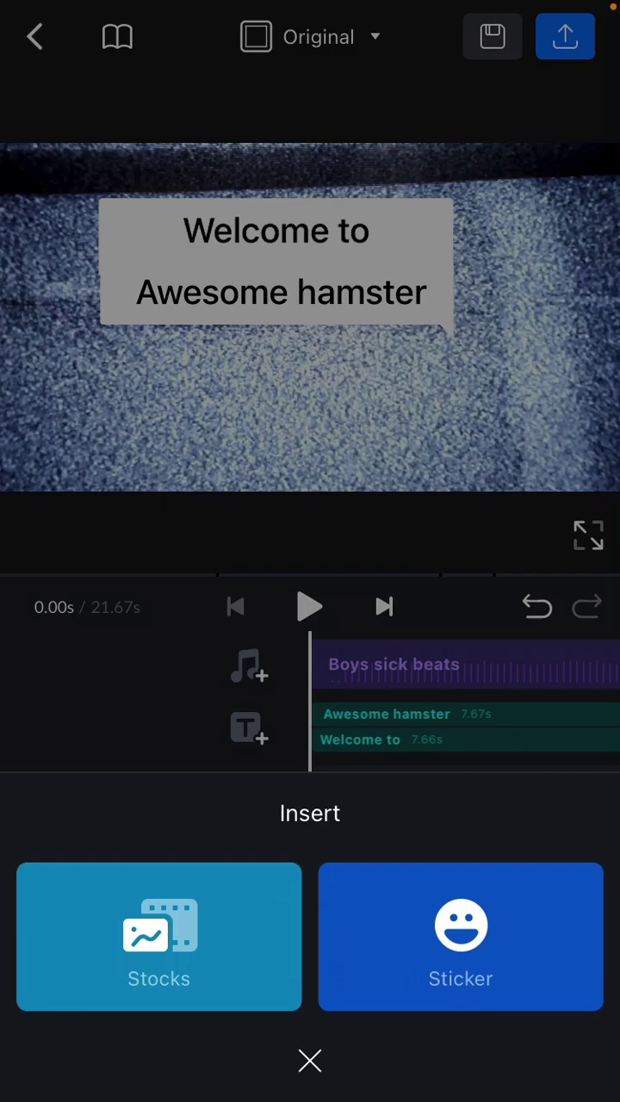
click(461, 937)
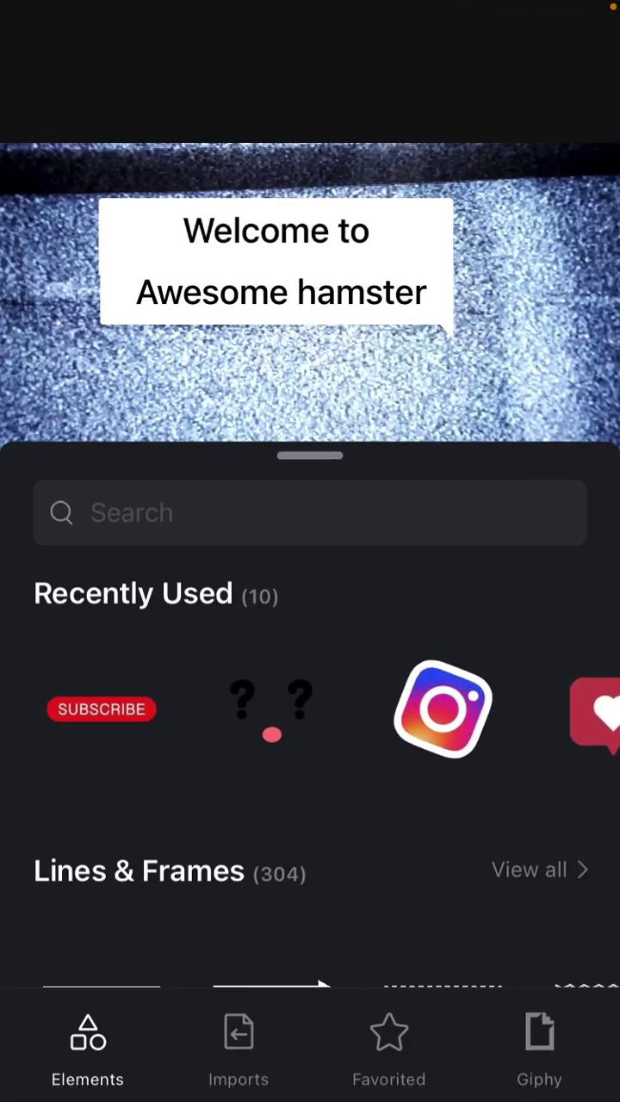
mouse_move(430, 710)
mouse_down()
mouse_move(258, 710)
mouse_move(284, 711)
mouse_up()
drag(517, 710, 147, 710)
drag(473, 711, 204, 711)
drag(129, 711, 517, 710)
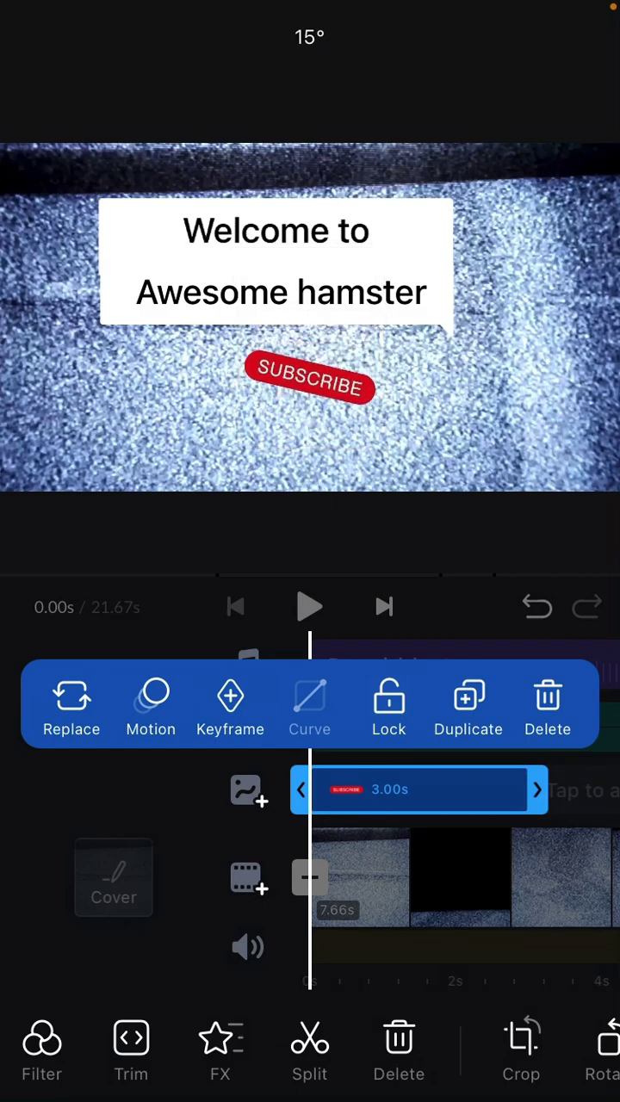
click(457, 879)
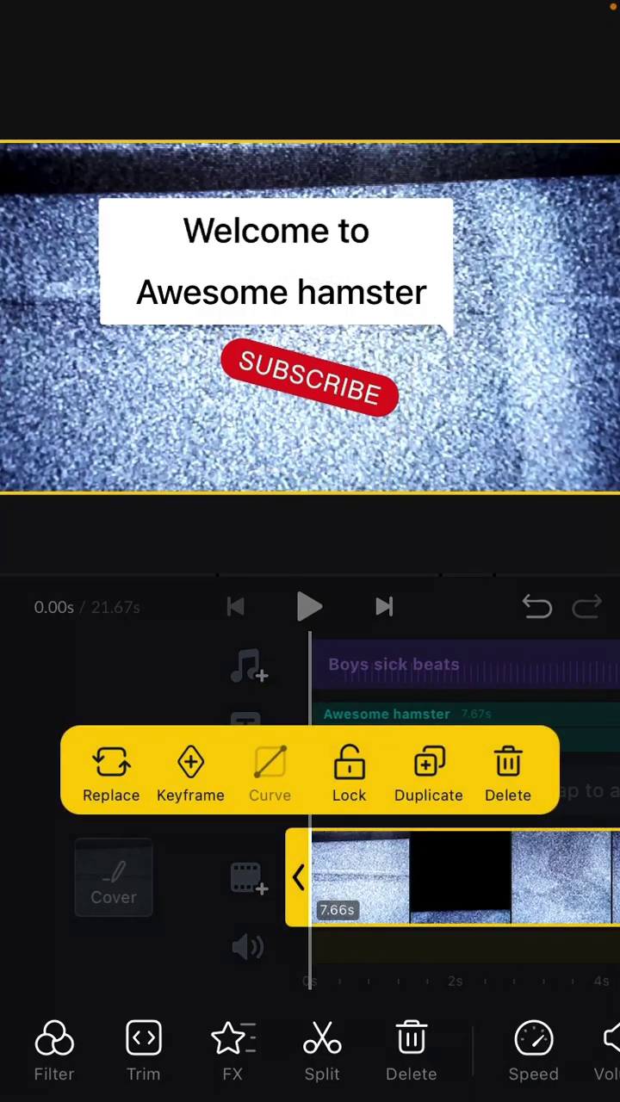
drag(431, 878, 86, 878)
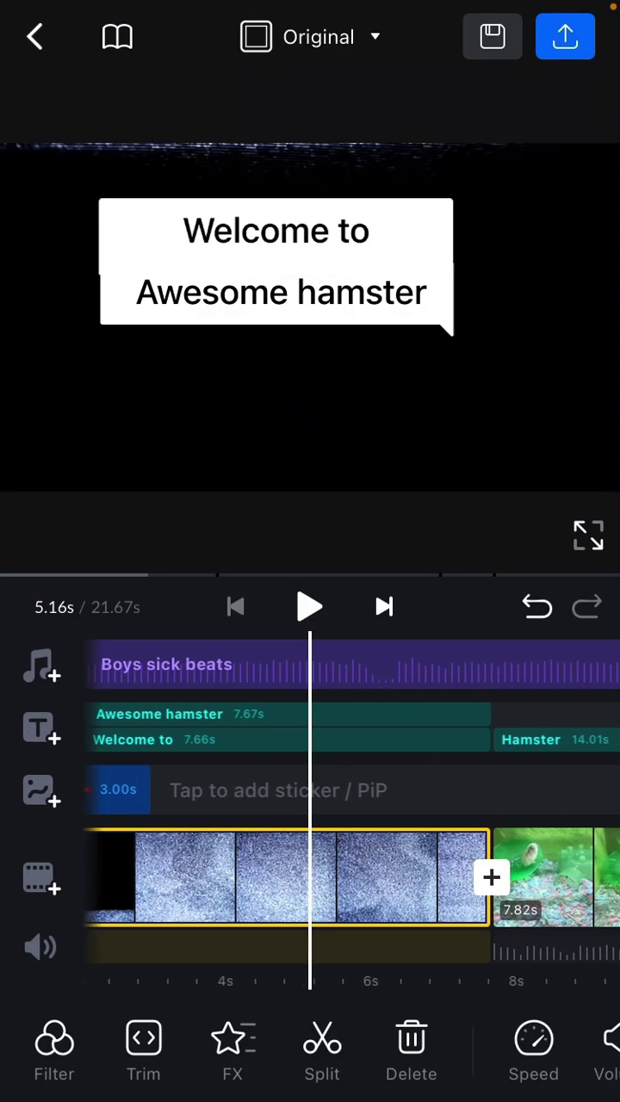
drag(258, 878, 448, 878)
drag(215, 878, 405, 878)
click(414, 790)
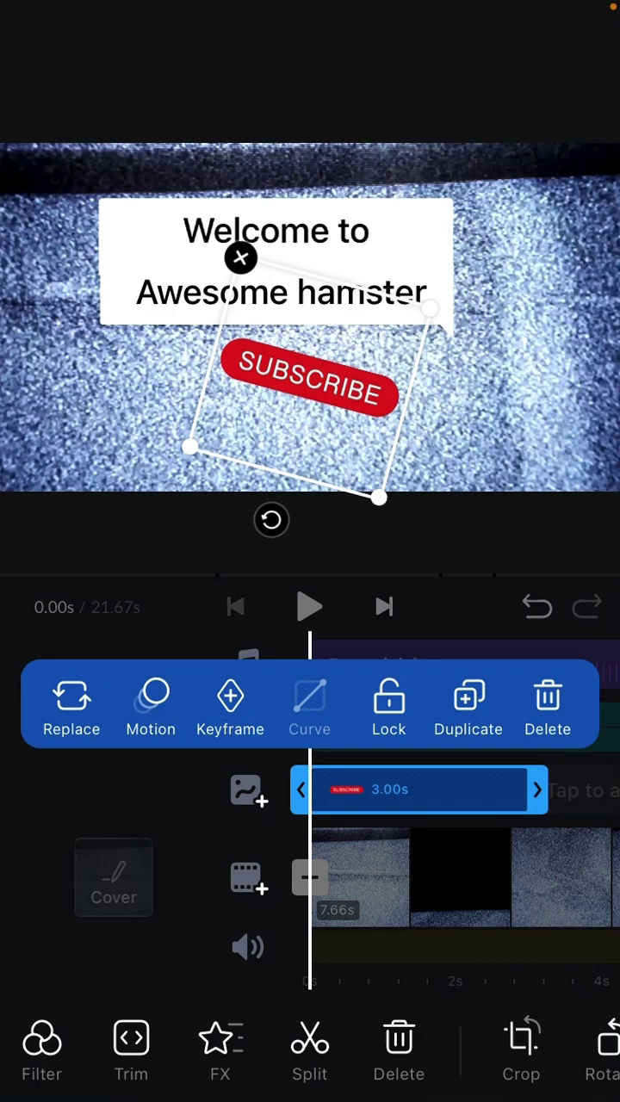
drag(517, 879, 86, 879)
drag(258, 878, 302, 878)
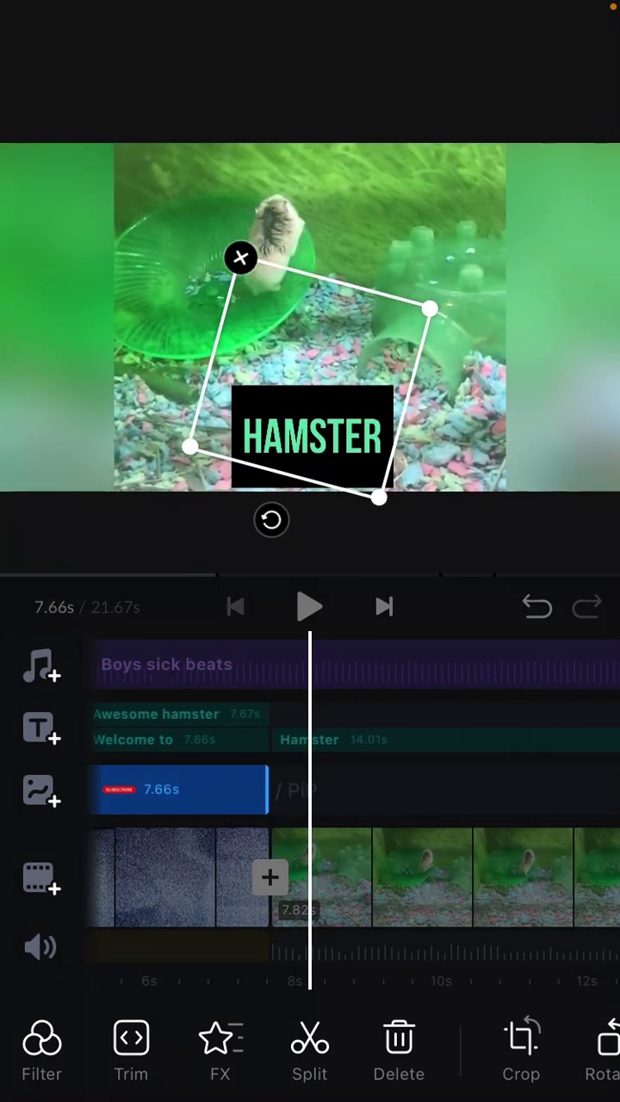
mouse_move(267, 789)
mouse_down()
mouse_move(320, 790)
mouse_move(270, 790)
mouse_move(292, 789)
mouse_up()
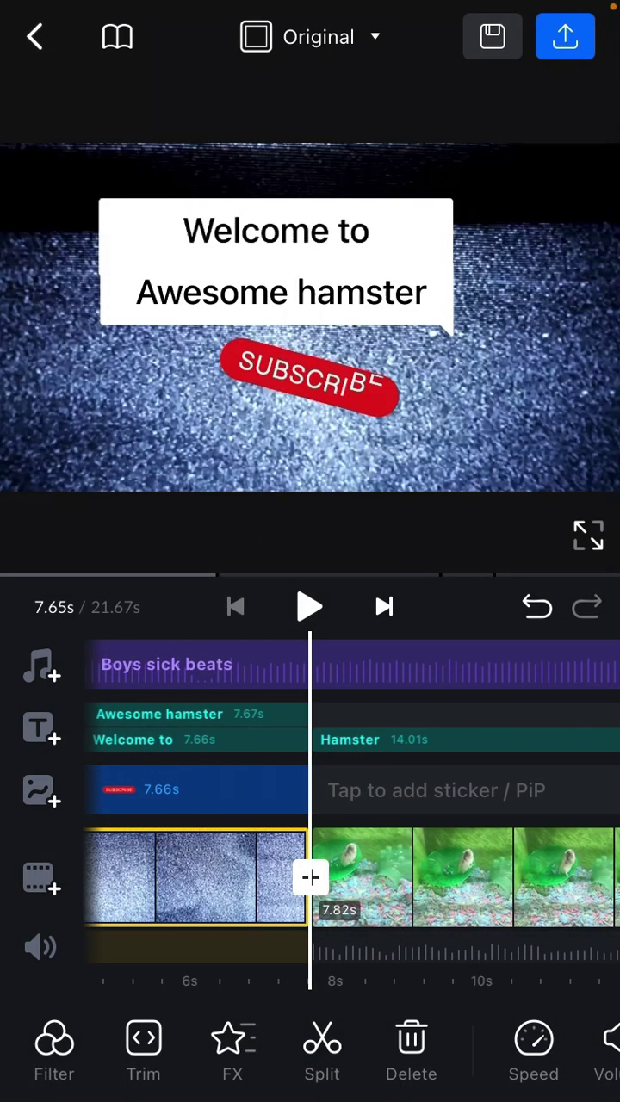
drag(172, 878, 603, 878)
click(309, 607)
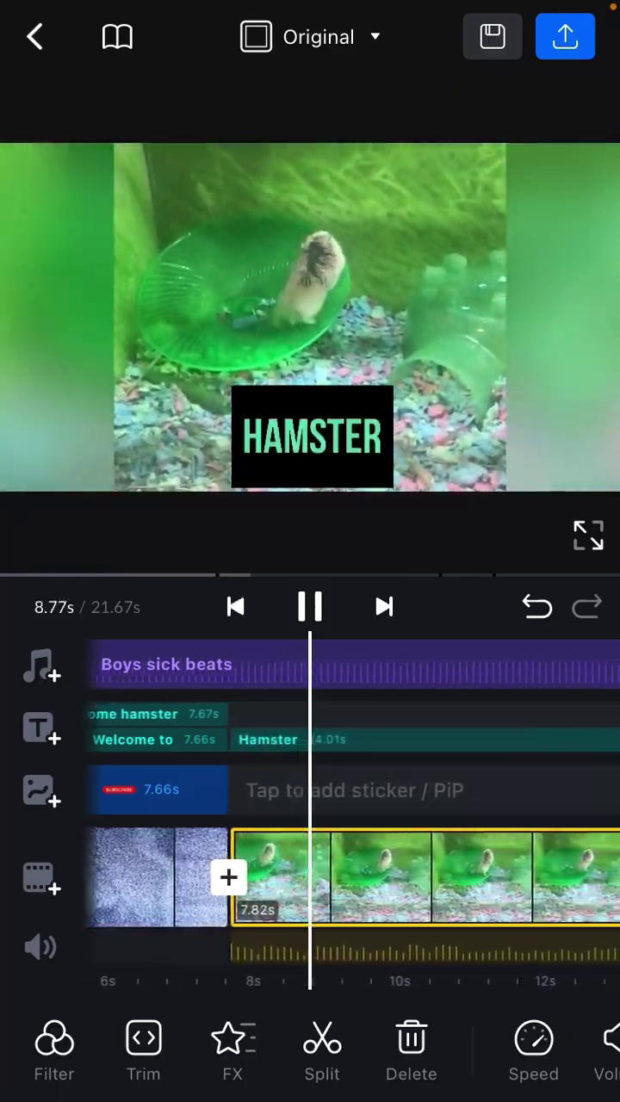
- Pause, return to the start, and scroll the timeline to the hamster clip
click(310, 608)
click(235, 607)
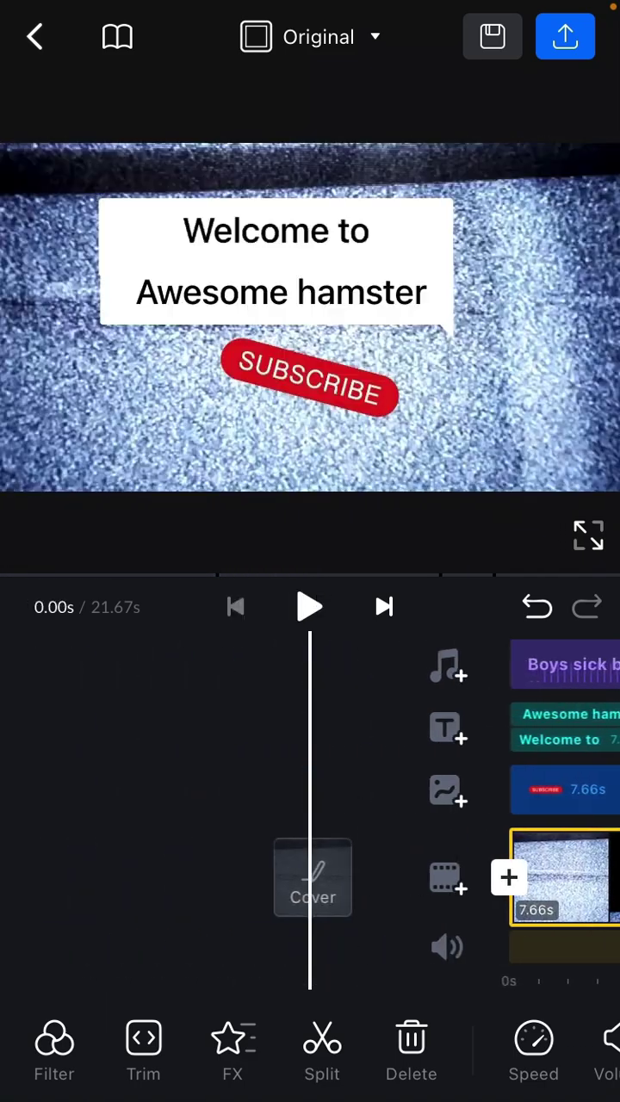
drag(517, 879, 172, 878)
drag(129, 878, 560, 878)
drag(172, 878, 517, 879)
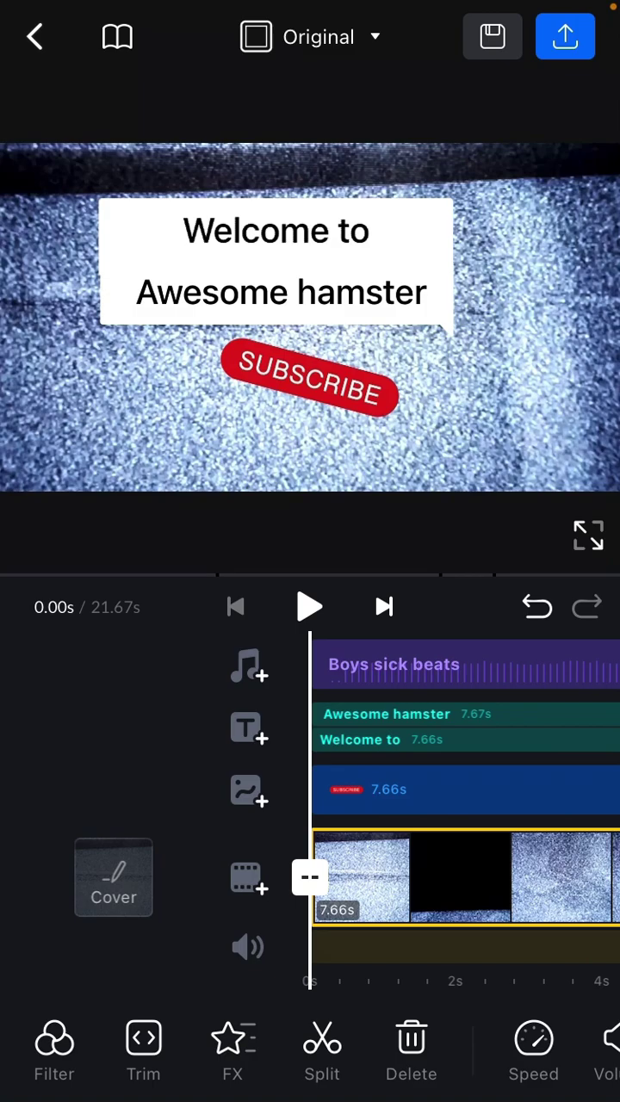
drag(517, 879, 129, 878)
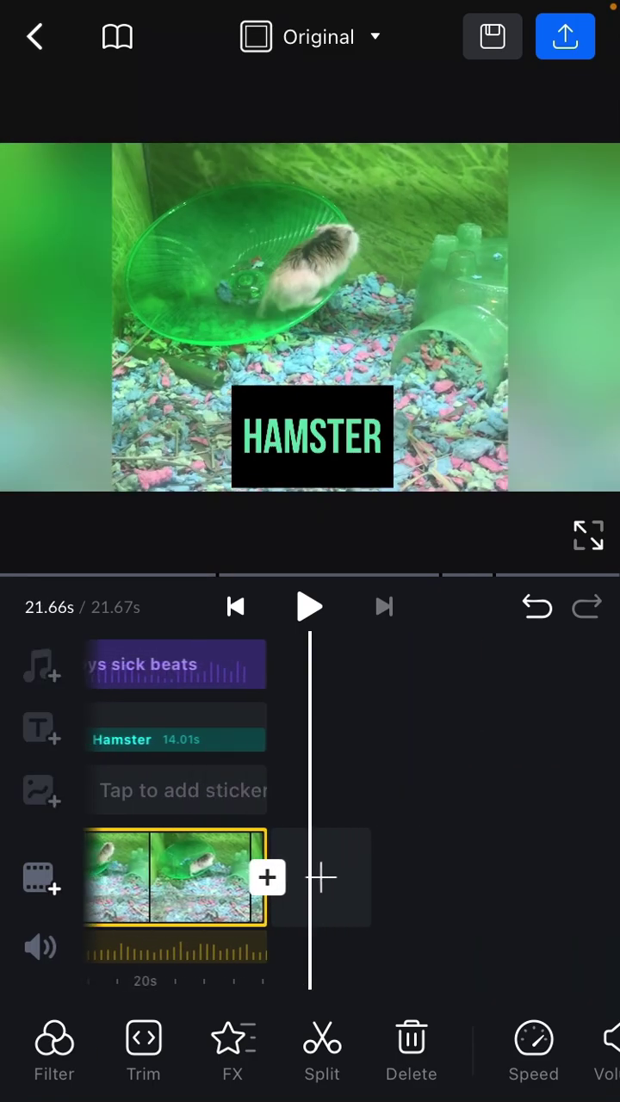
drag(172, 879, 439, 878)
mouse_move(129, 879)
mouse_down()
mouse_move(517, 878)
mouse_move(224, 878)
mouse_up()
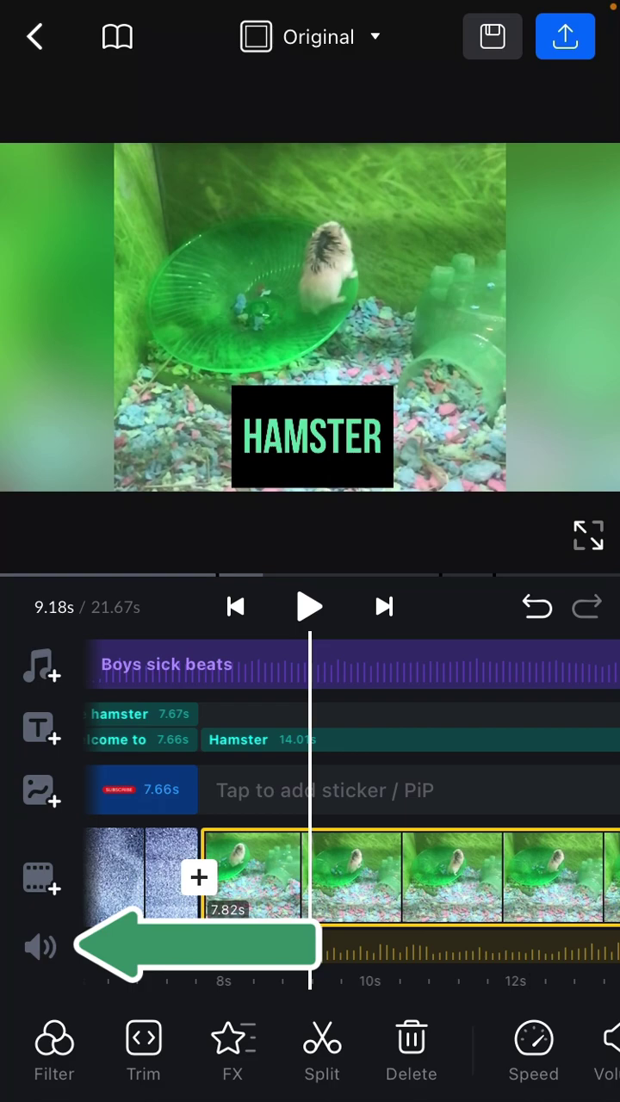
- Mute the video clips' original audio with the track's speaker icon
click(39, 947)
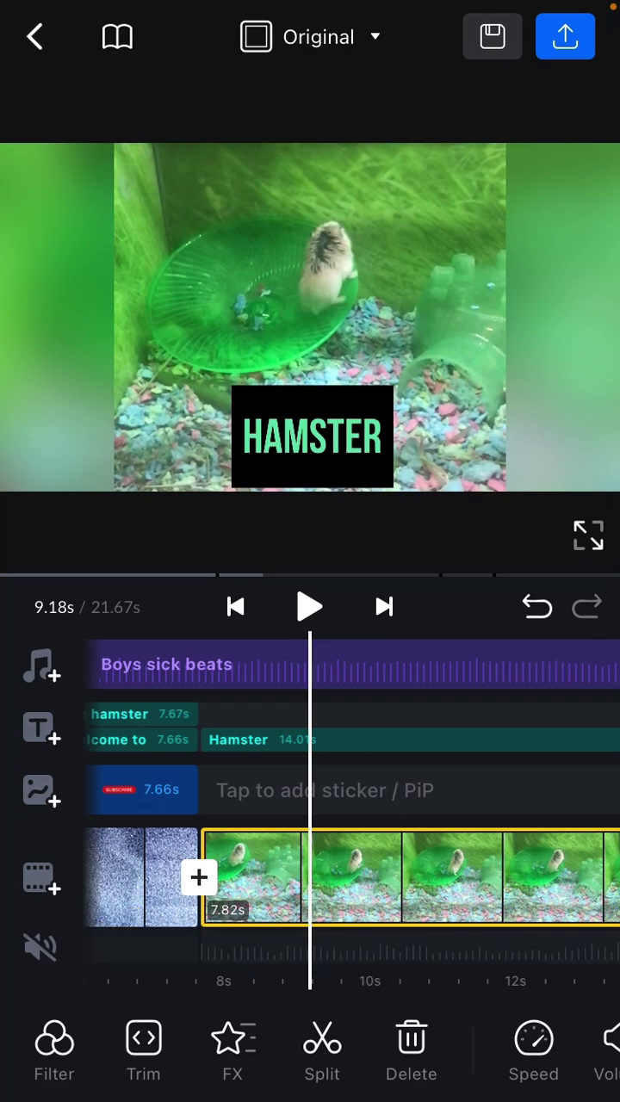
click(40, 947)
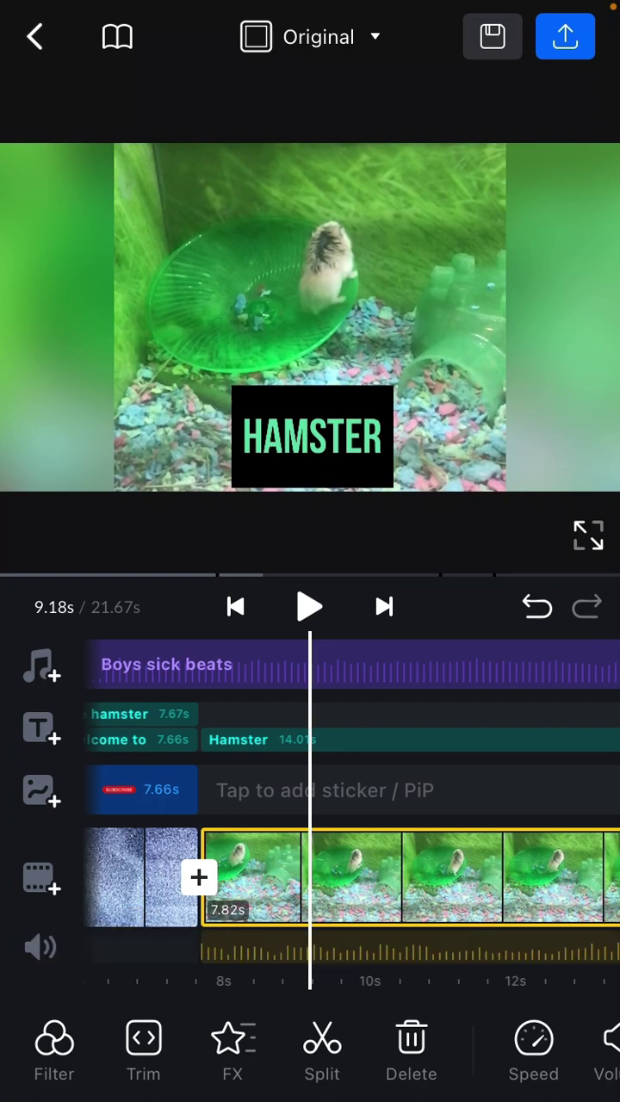
click(40, 948)
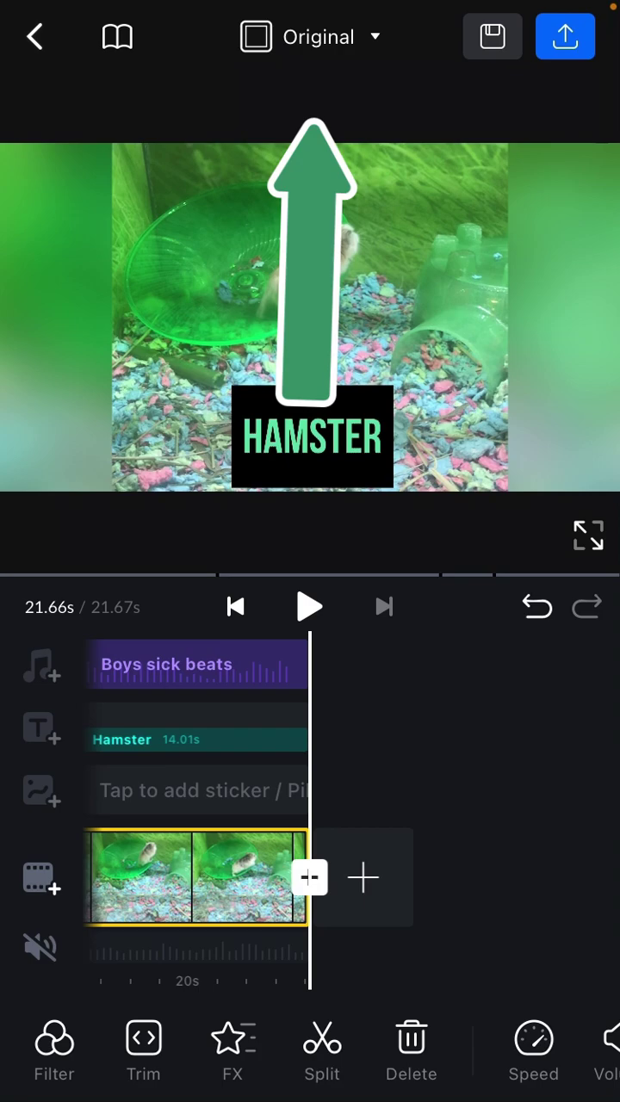
- Preview 9:16, 1:1, 16:9, 4:5 and 5.8" frame ratios, then restore Original
click(309, 37)
scroll(310, 194, right, 5)
scroll(310, 194, right, 5)
scroll(310, 194, left, 3)
scroll(310, 193, left, 5)
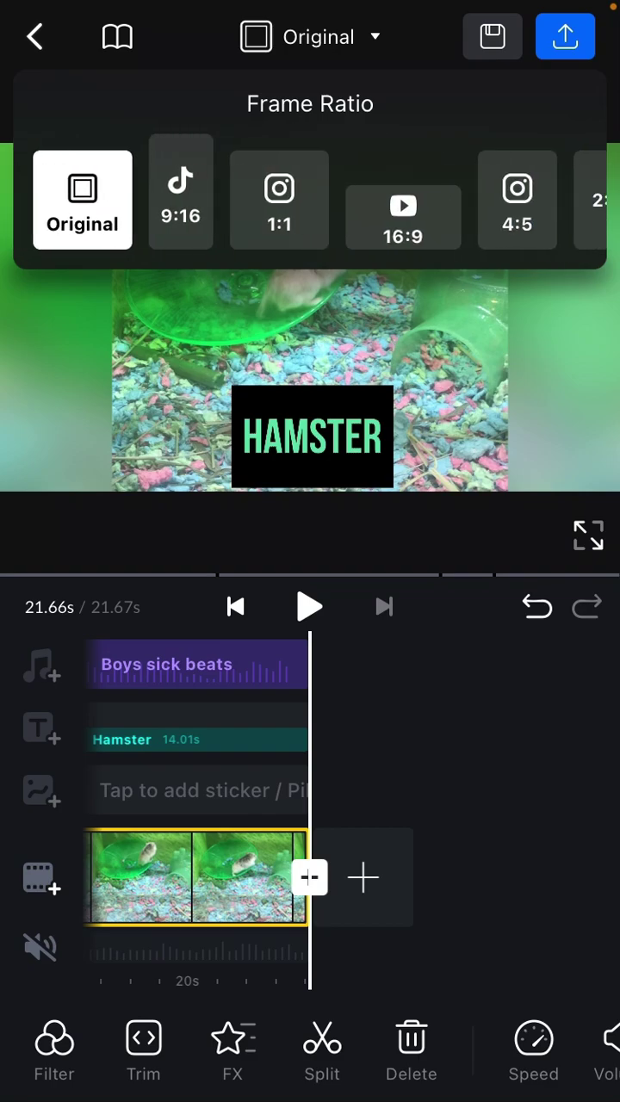
click(180, 191)
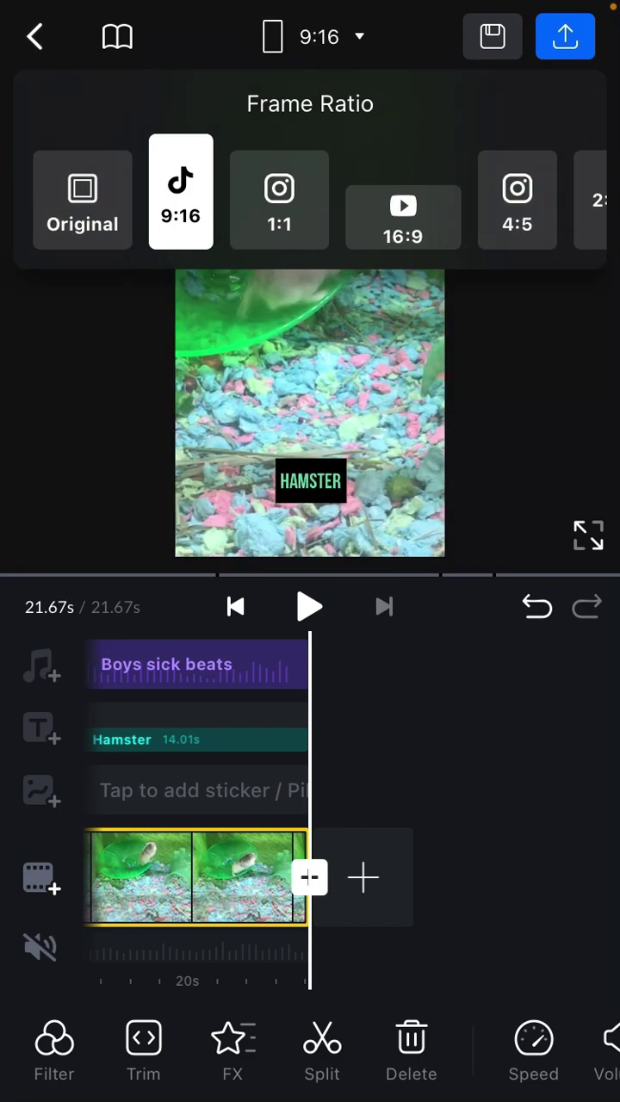
click(279, 200)
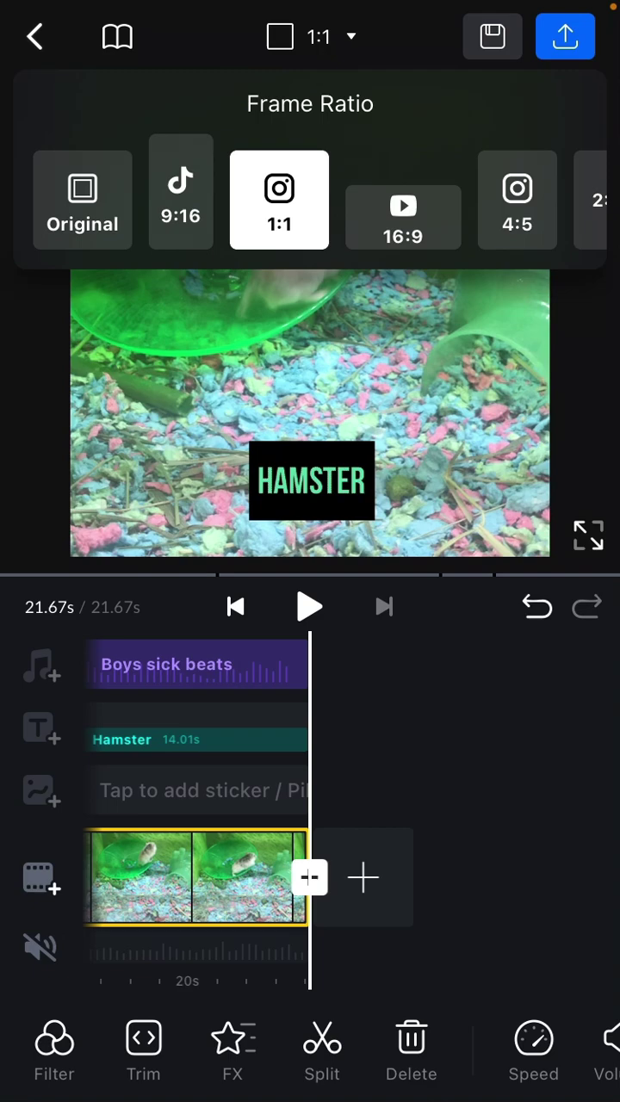
click(403, 211)
scroll(310, 200, right, 3)
click(286, 200)
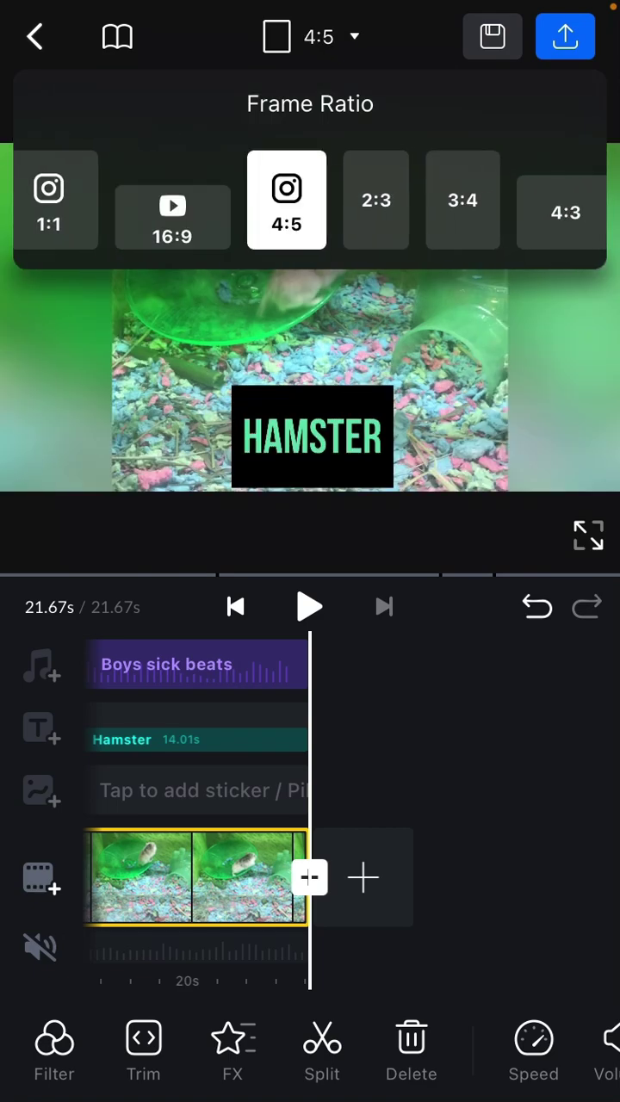
scroll(310, 200, right, 5)
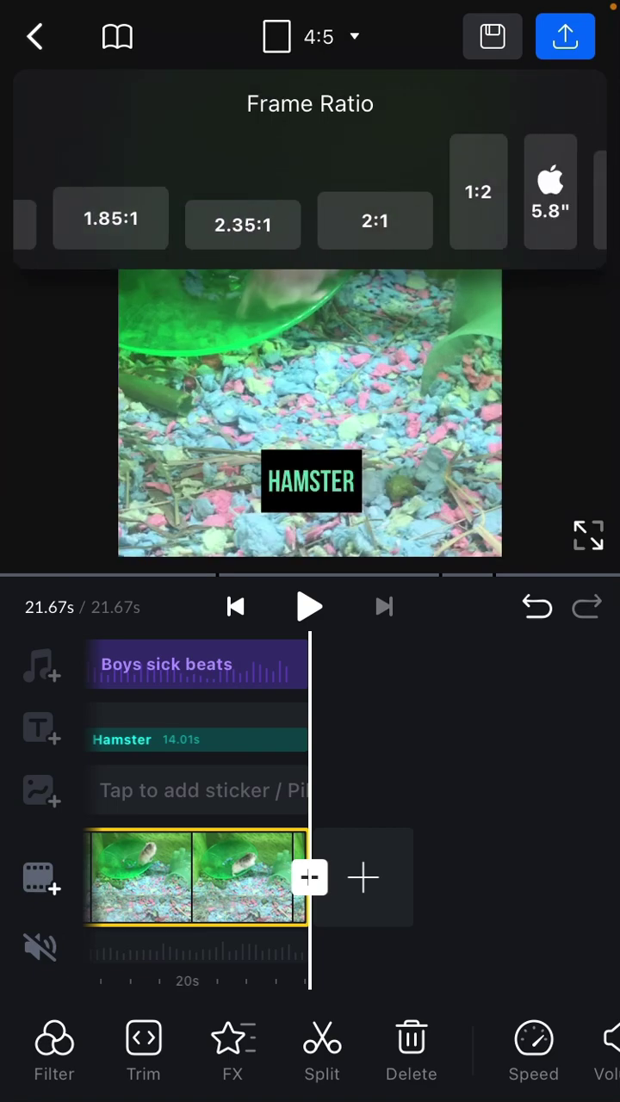
scroll(310, 200, right, 3)
click(443, 191)
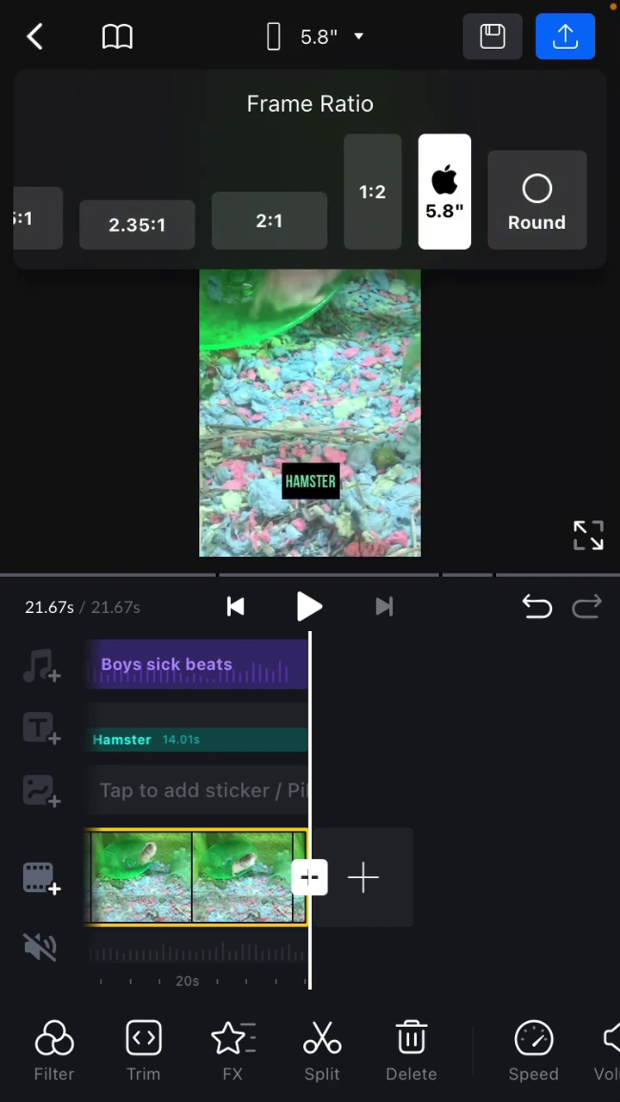
scroll(310, 200, left, 3)
scroll(310, 200, left, 6)
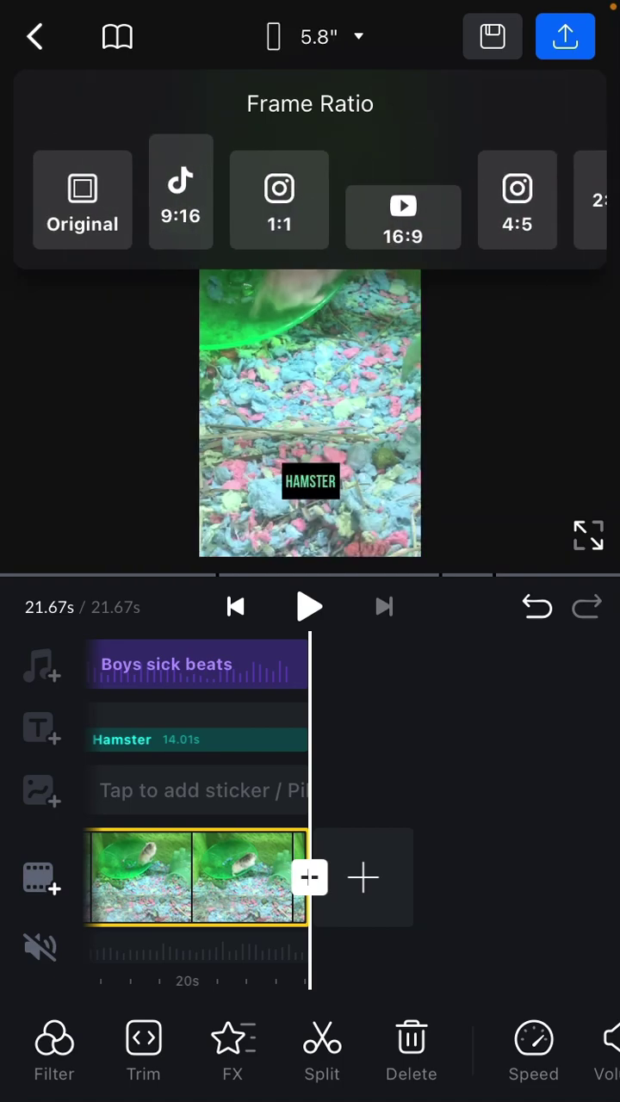
click(83, 200)
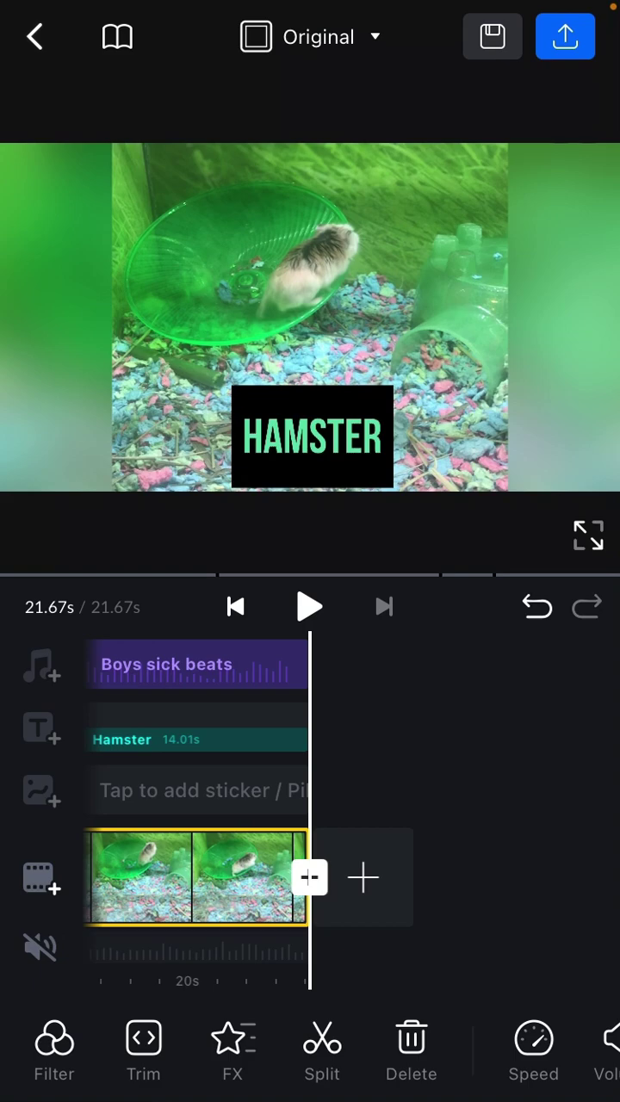
scroll(344, 877, left, 10)
scroll(344, 877, right, 6)
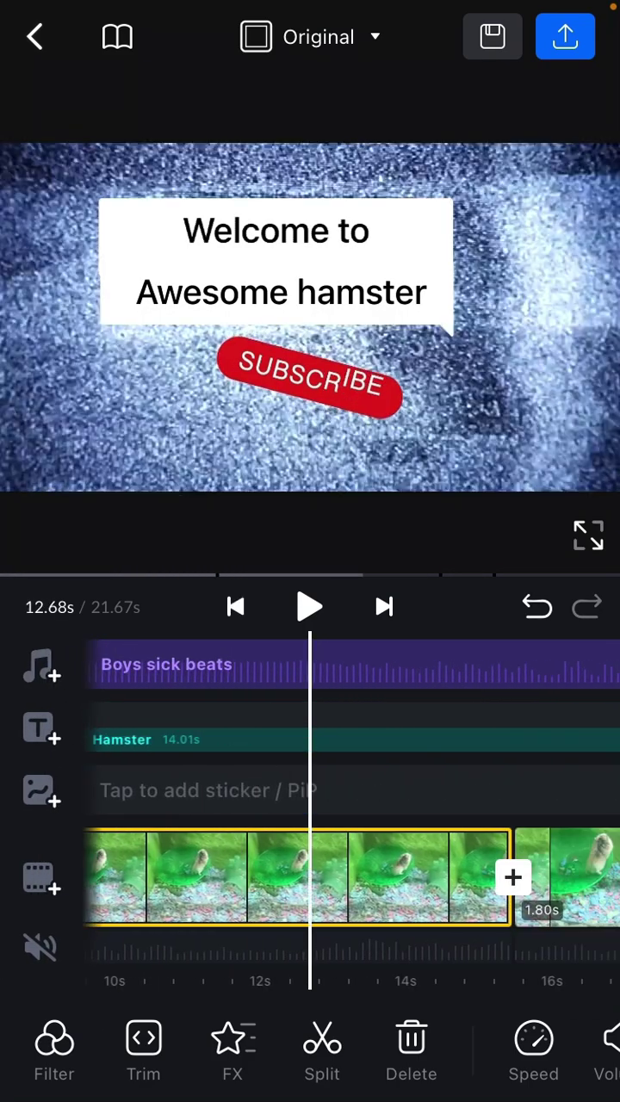
scroll(344, 877, right, 10)
- Set the project's frame ratio to Round
click(310, 37)
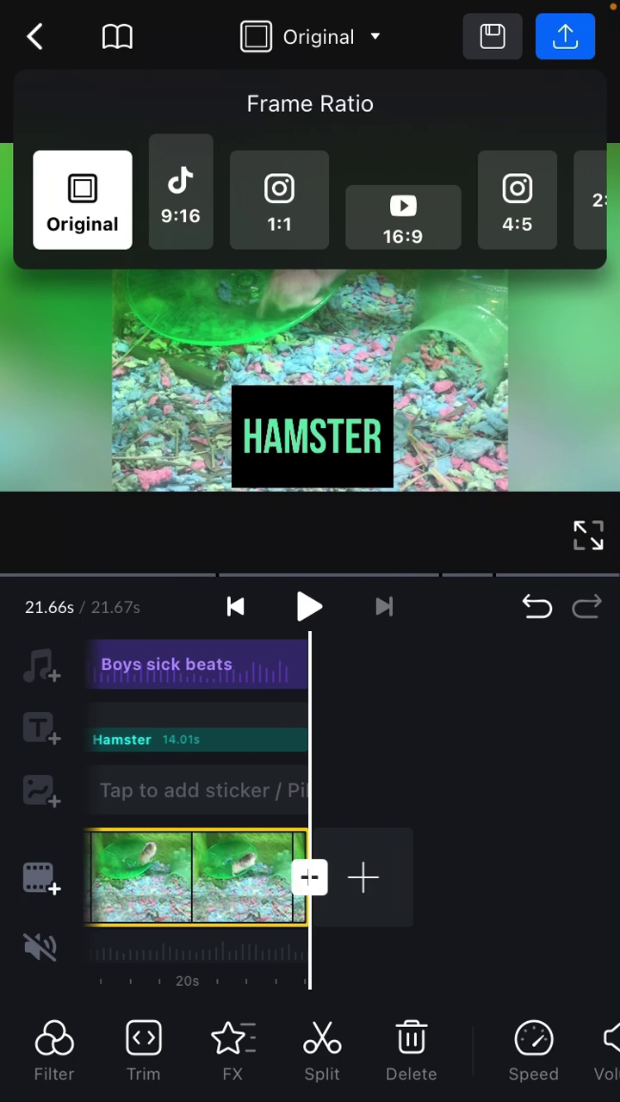
scroll(310, 200, right, 5)
scroll(310, 200, right, 5)
scroll(310, 200, right, 5)
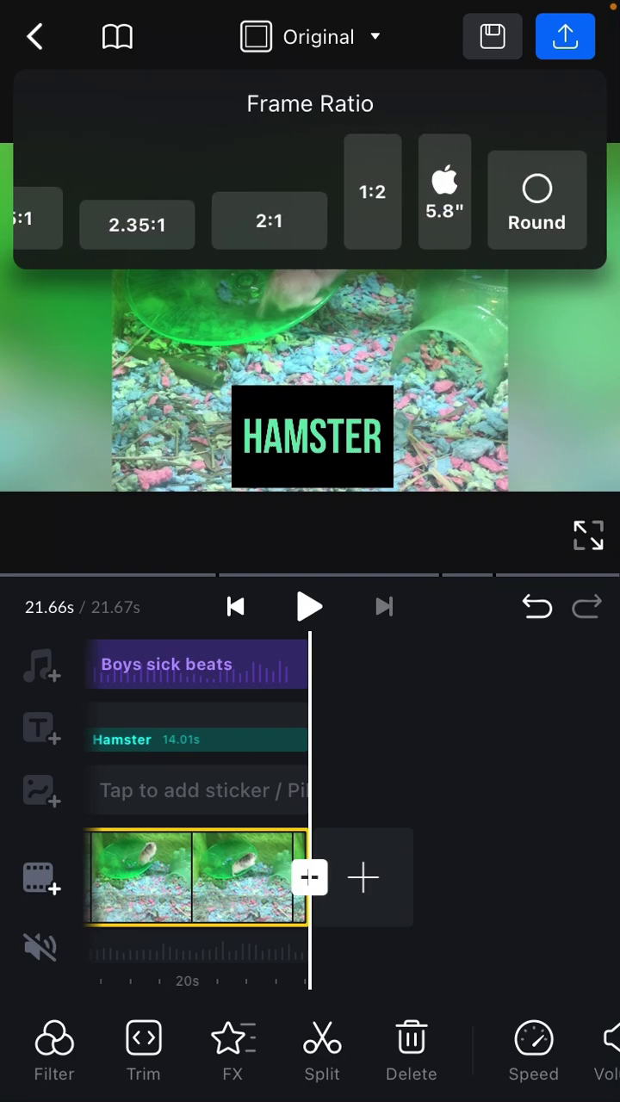
click(536, 200)
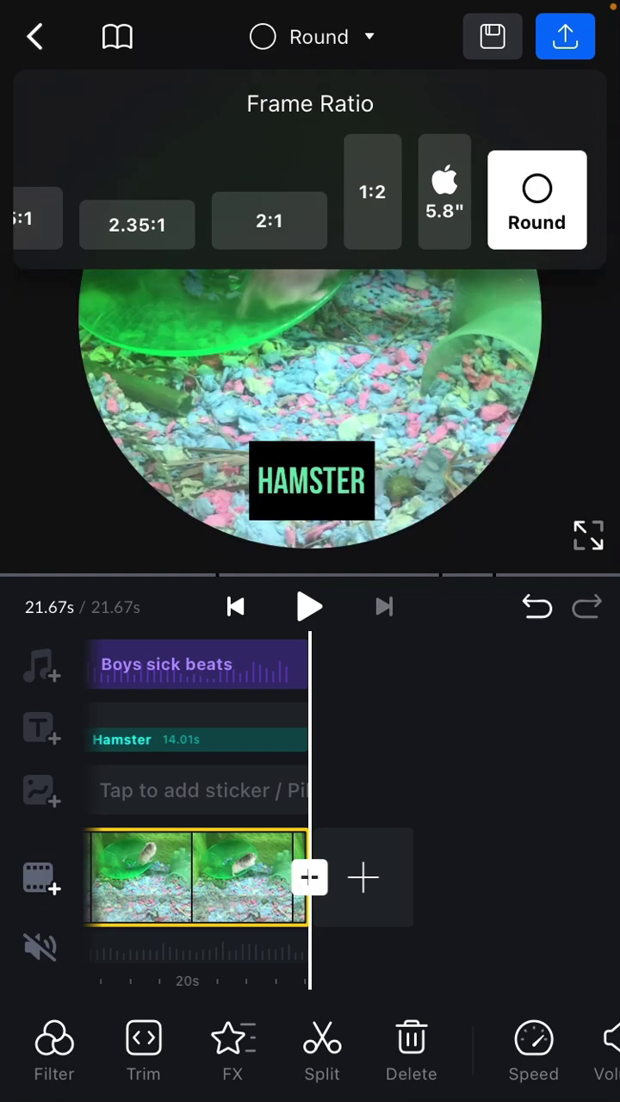
- Close the ratio list and browse frames in the cover editor without saving
click(310, 404)
mouse_move(172, 878)
mouse_down()
mouse_move(534, 879)
mouse_move(181, 878)
mouse_up()
drag(560, 879, 86, 879)
drag(129, 879, 559, 879)
drag(517, 1051, 129, 1051)
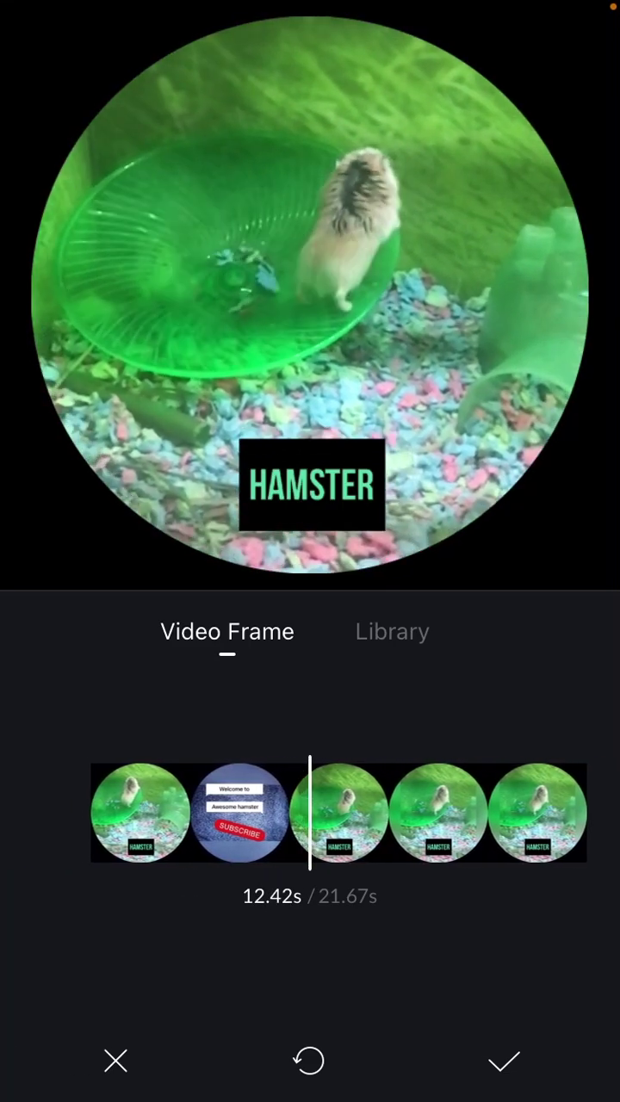
drag(344, 814, 292, 814)
drag(215, 814, 516, 814)
click(504, 1061)
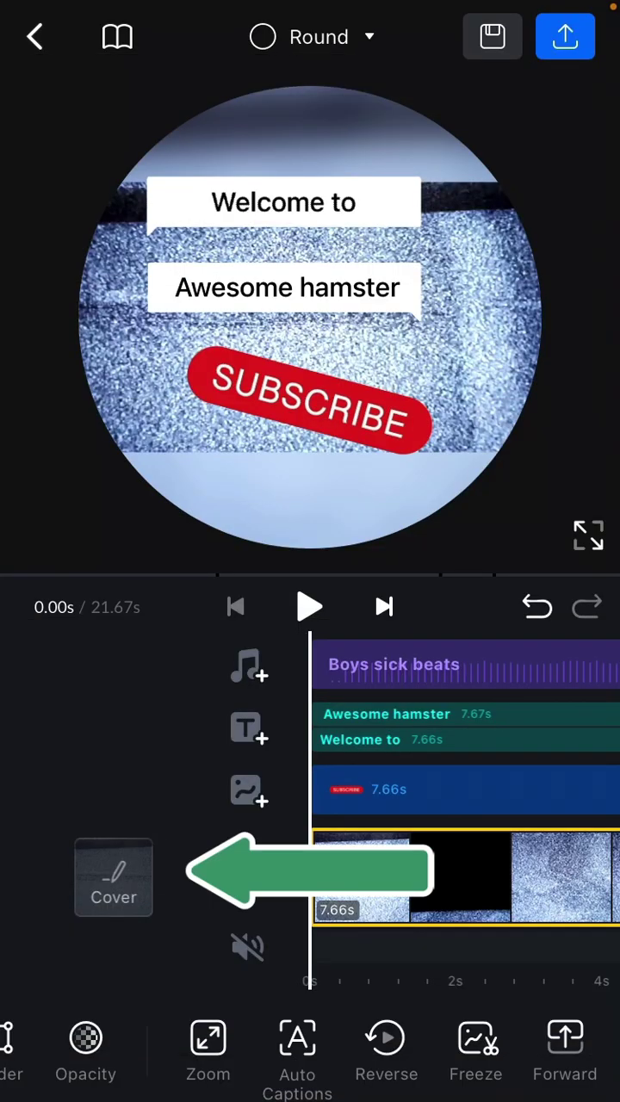
- Set the cover to a hamster-wheel frame from about 12.47s
click(114, 878)
mouse_move(482, 814)
mouse_down()
mouse_move(129, 814)
mouse_move(325, 814)
mouse_move(190, 814)
mouse_move(206, 814)
mouse_up()
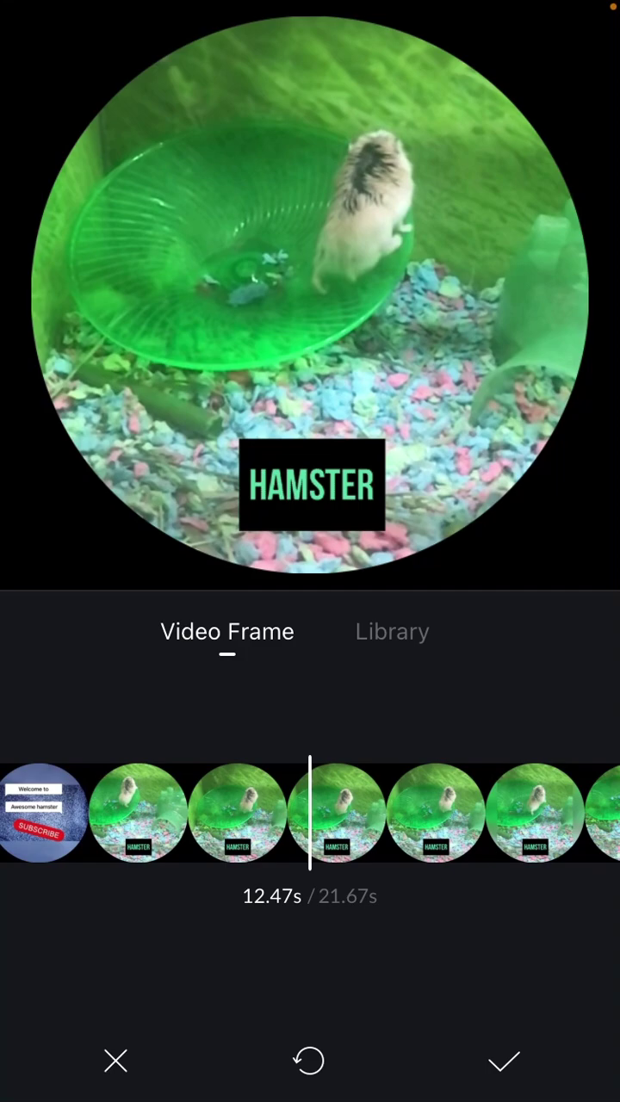
click(503, 1061)
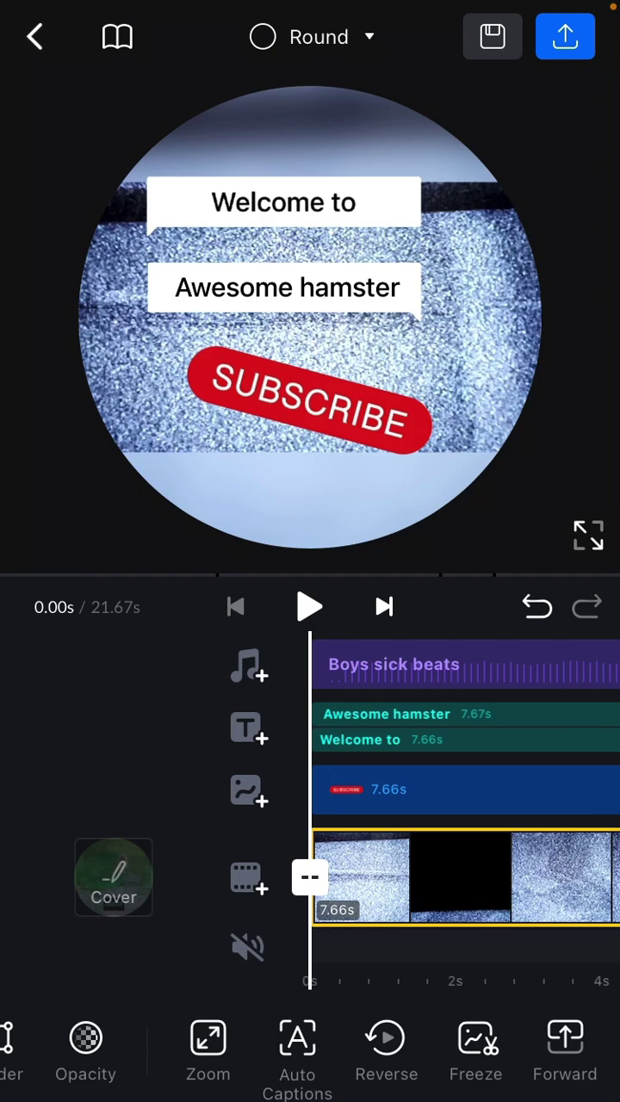
- Start exporting the round hamster video at 720p/60fps
click(565, 36)
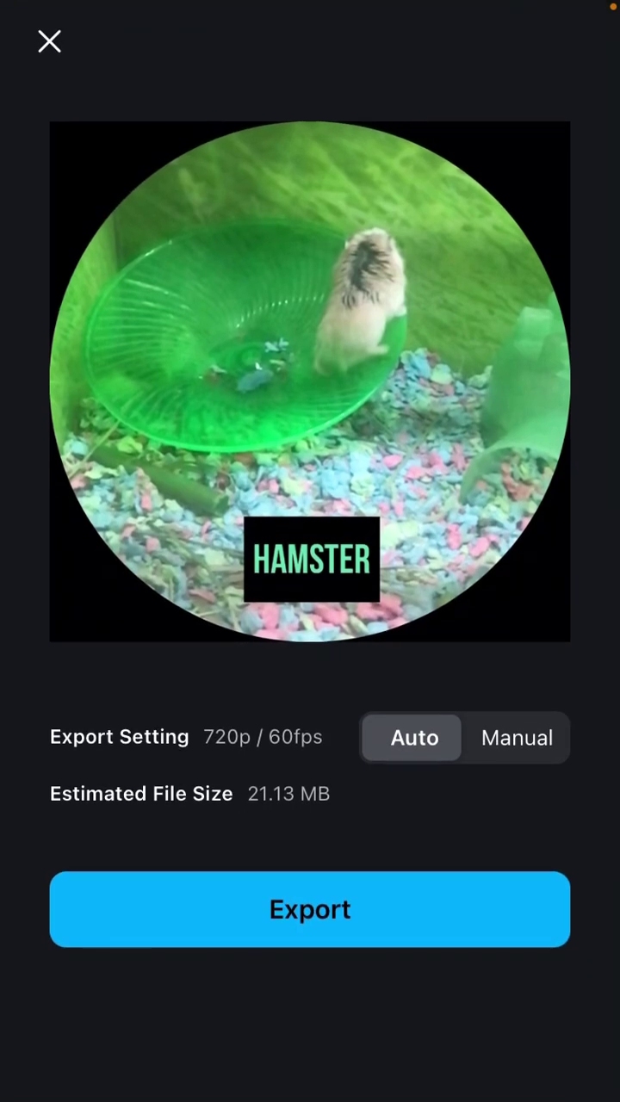
click(310, 909)
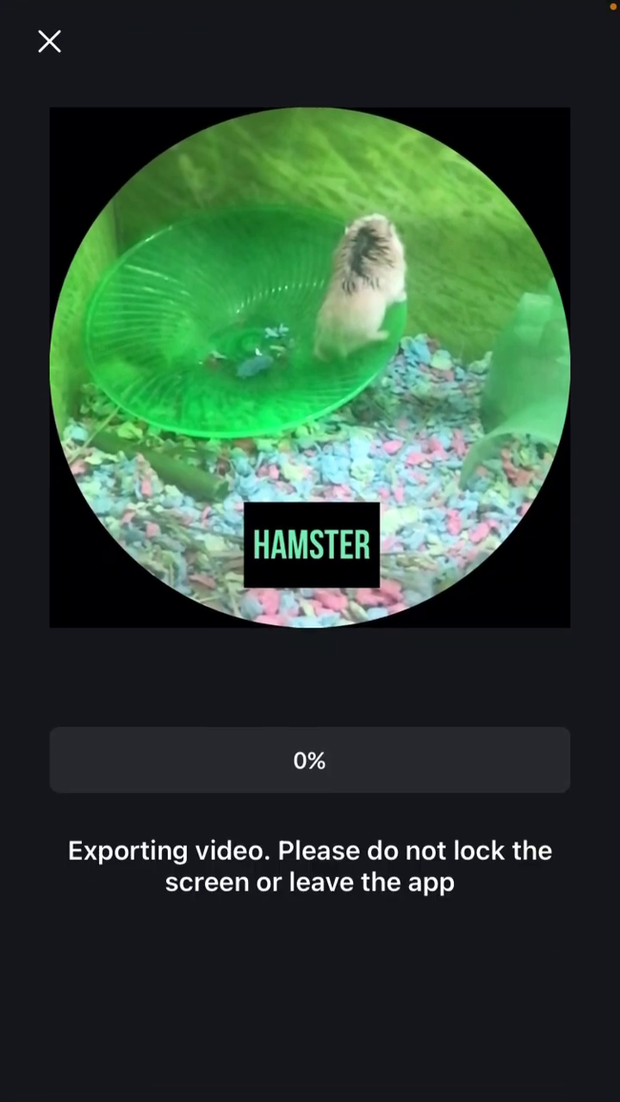